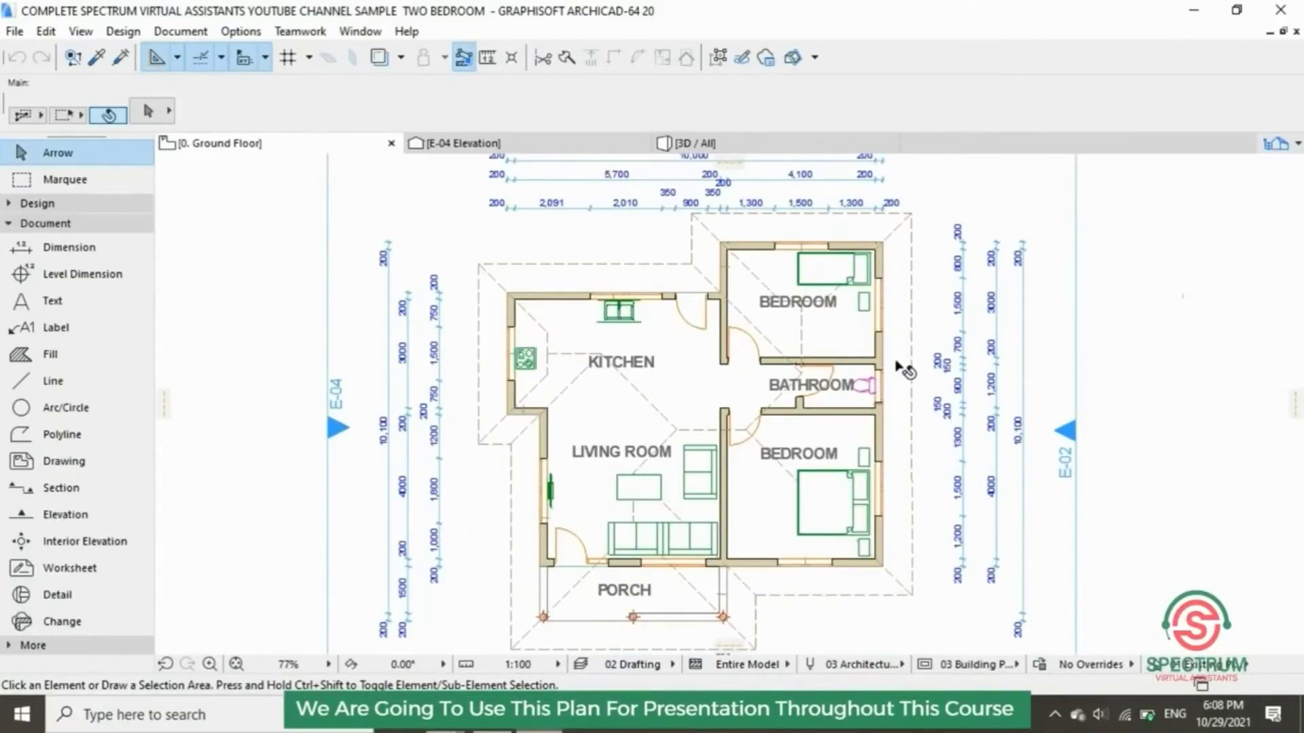
{"action": "scroll", "coordinate": [906, 373], "scroll_direction": "down", "scroll_amount": 2}
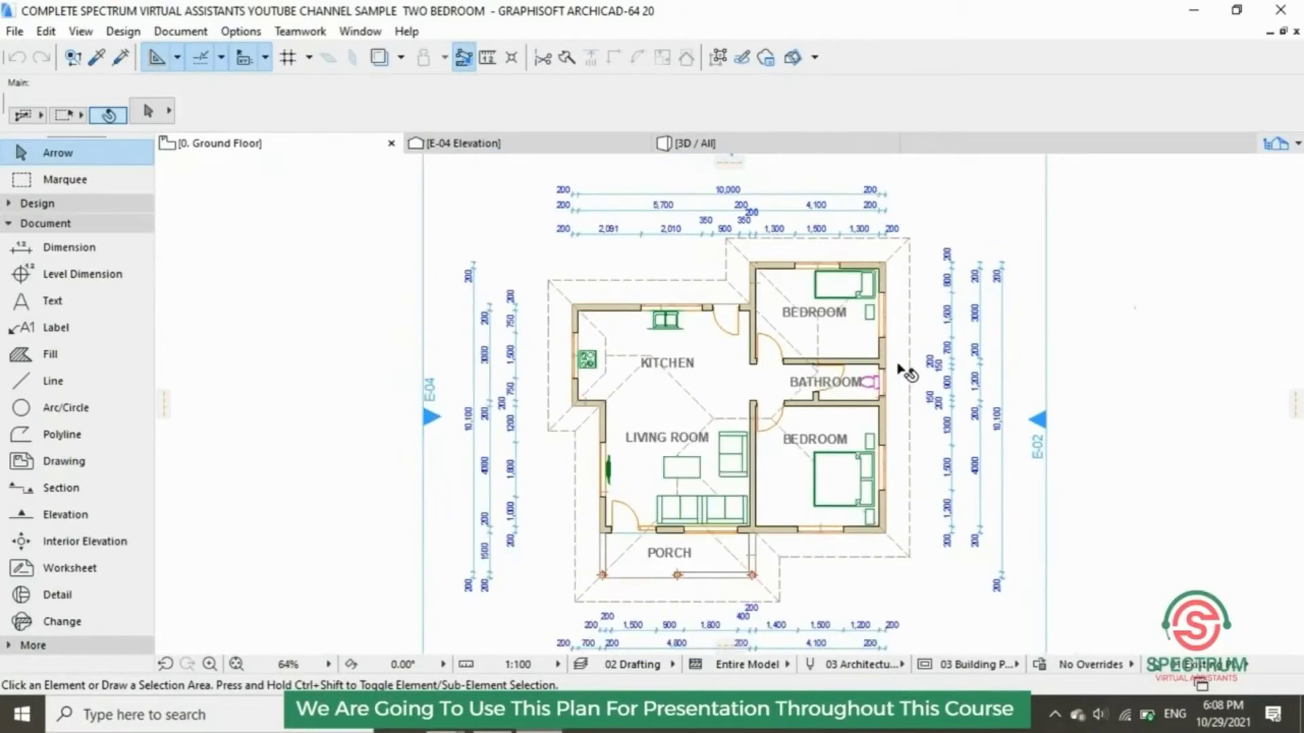
{"action": "scroll", "coordinate": [907, 373], "scroll_direction": "down", "scroll_amount": 1}
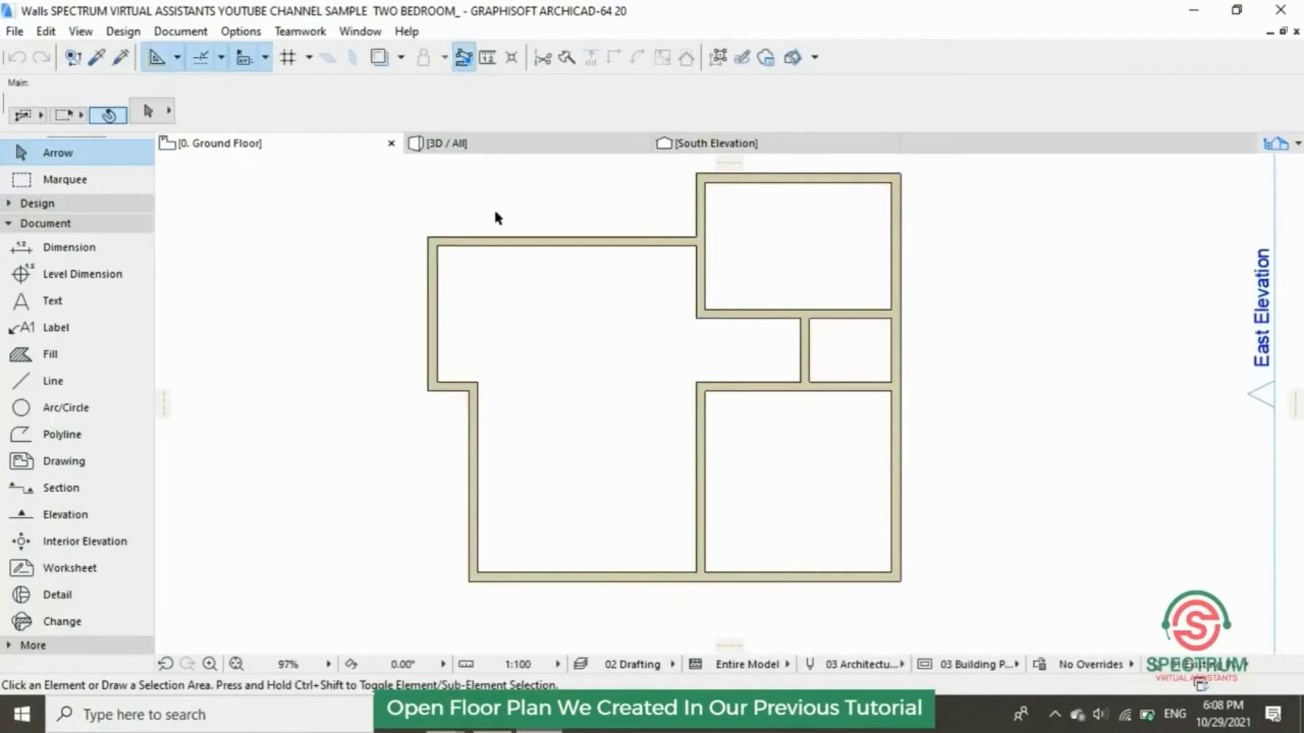
{"action": "scroll", "coordinate": [498, 358], "scroll_direction": "down", "scroll_amount": 2}
{"action": "scroll", "coordinate": [404, 312], "scroll_direction": "up", "scroll_amount": 2}
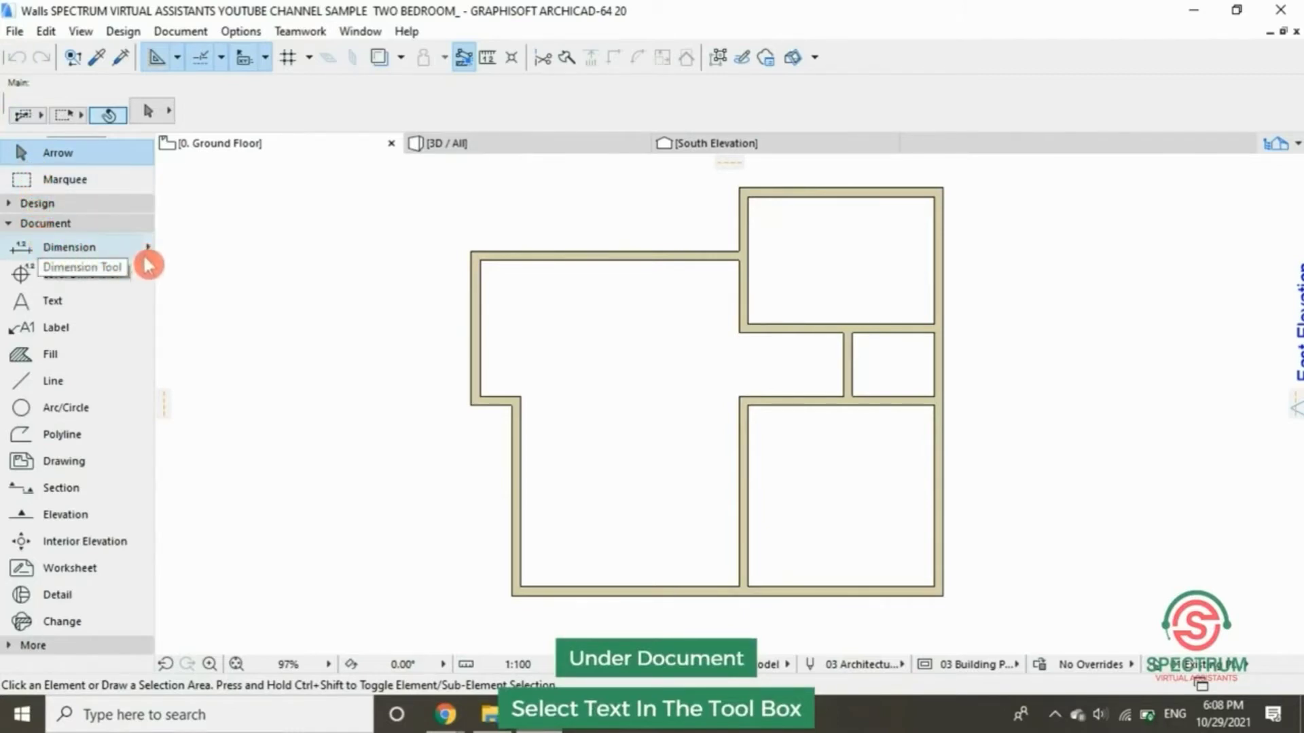
Open the default settings of the Text tool and choose the Arial font with the Western script.
{"action": "left_click", "coordinate": [66, 304]}
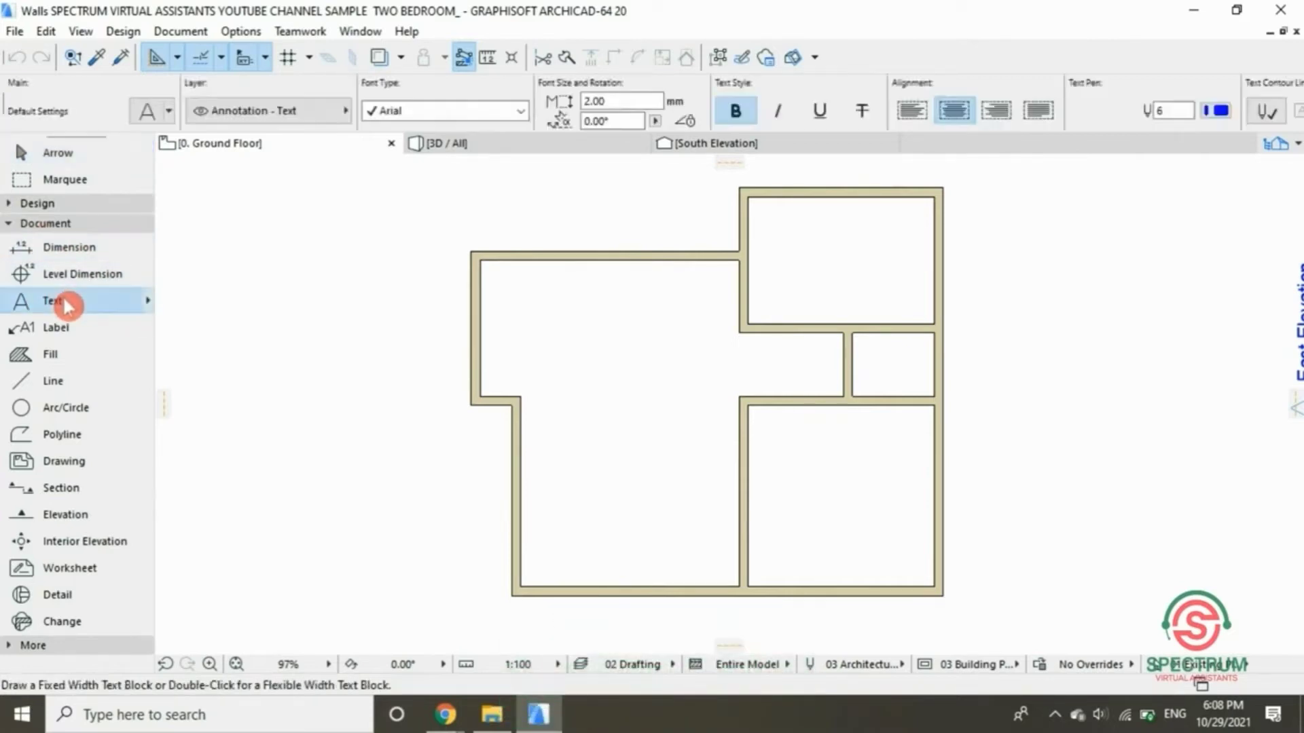
{"action": "double_click", "coordinate": [66, 305]}
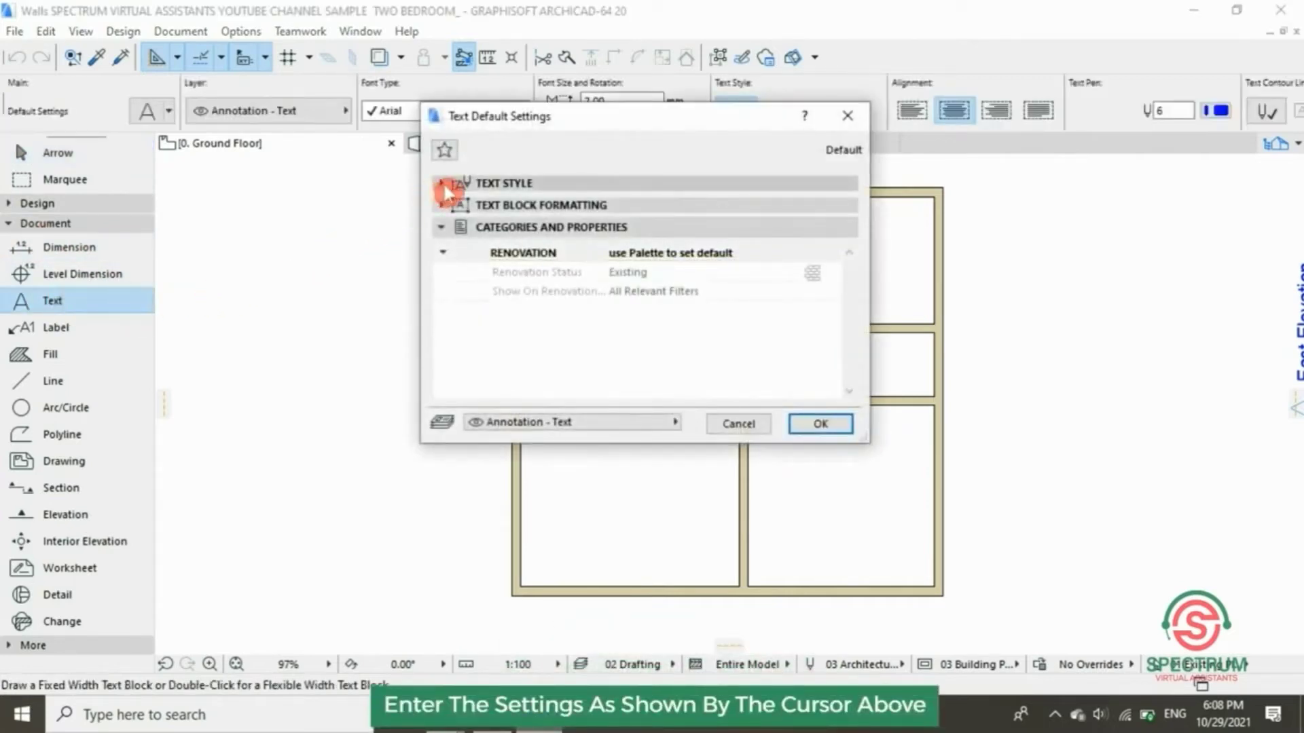
{"action": "left_click", "coordinate": [506, 185]}
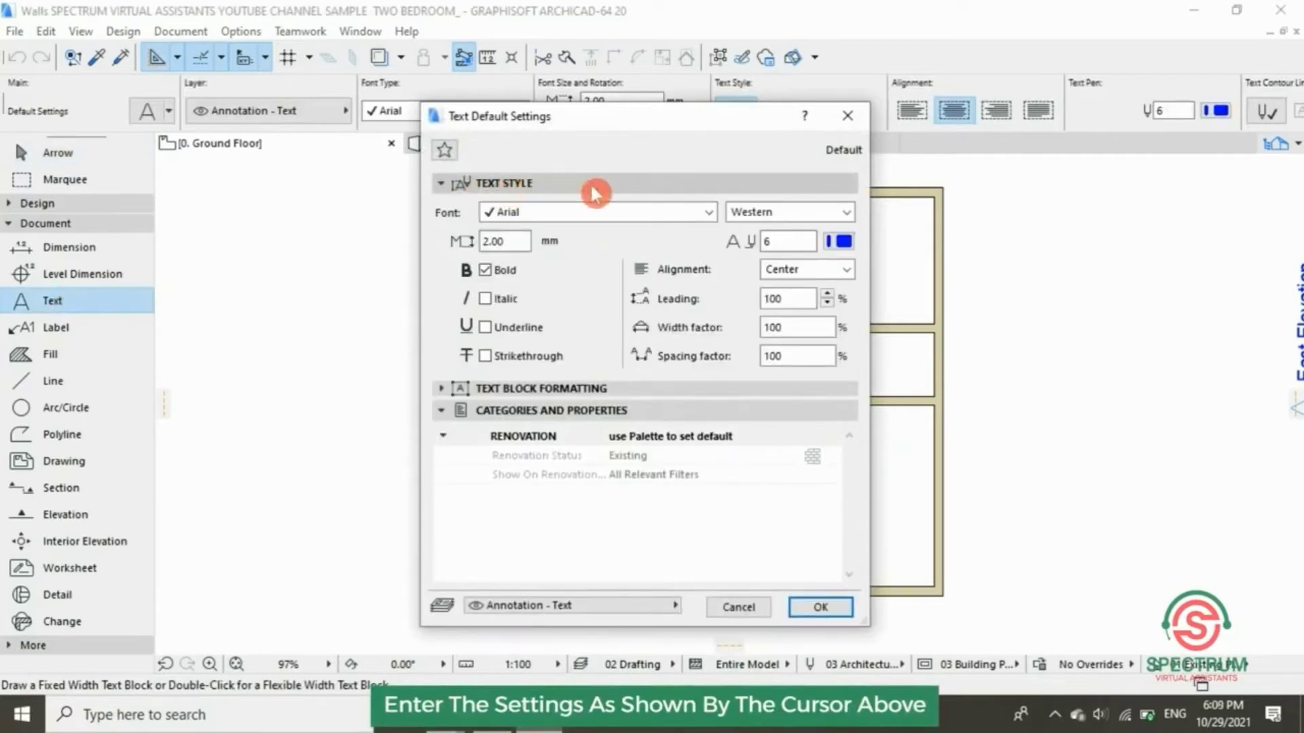
{"action": "left_click", "coordinate": [710, 213]}
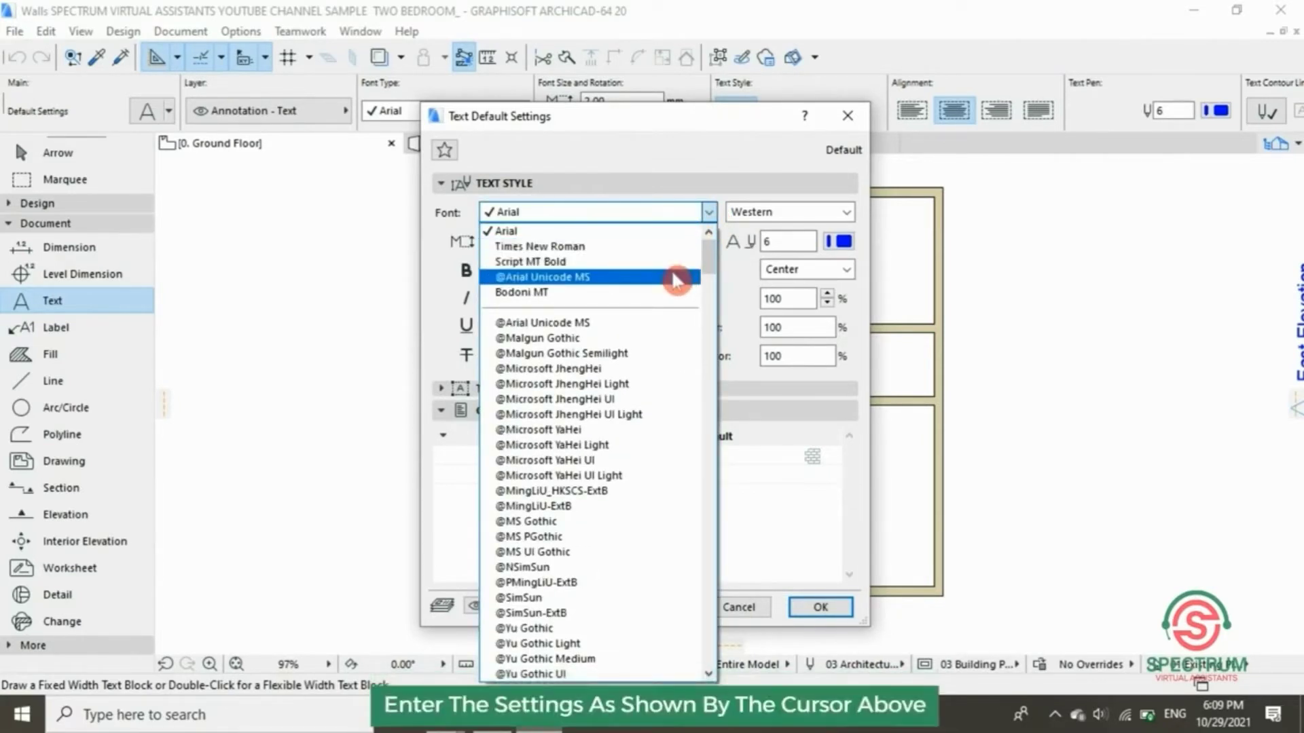
{"action": "left_click", "coordinate": [656, 238]}
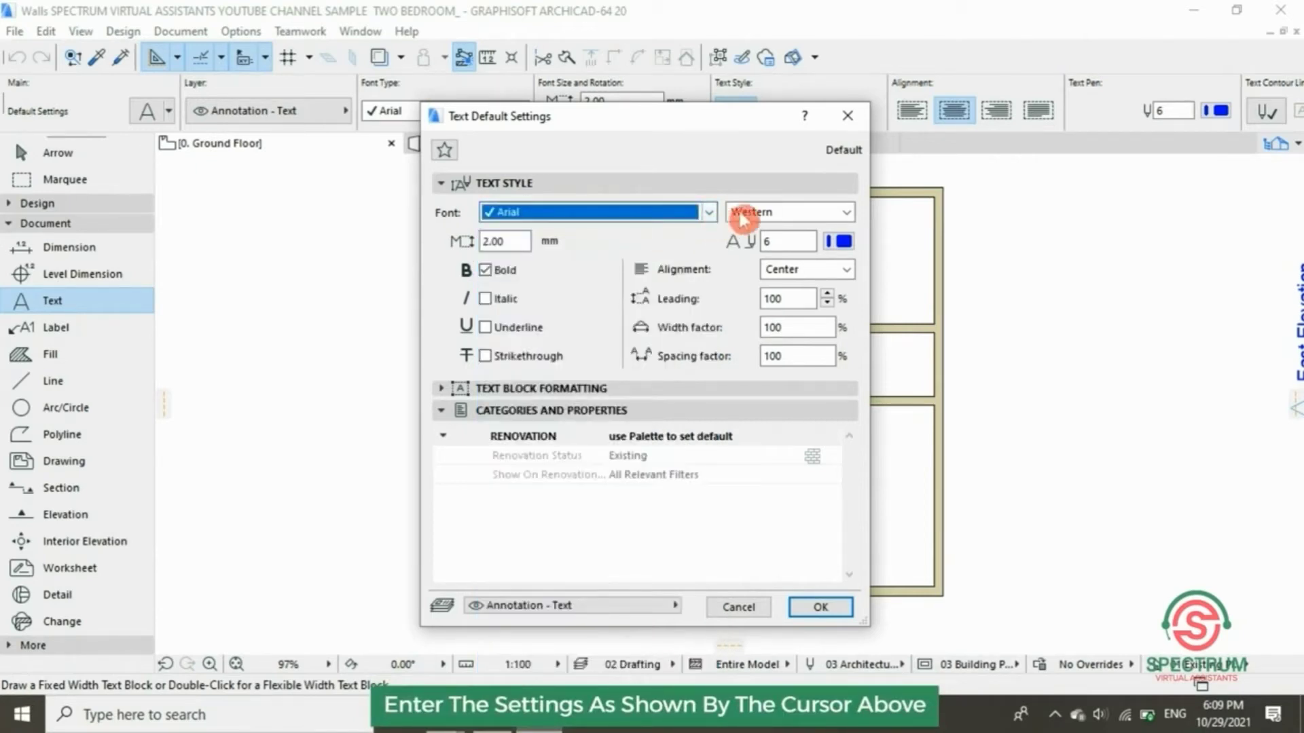
{"action": "left_click", "coordinate": [846, 215]}
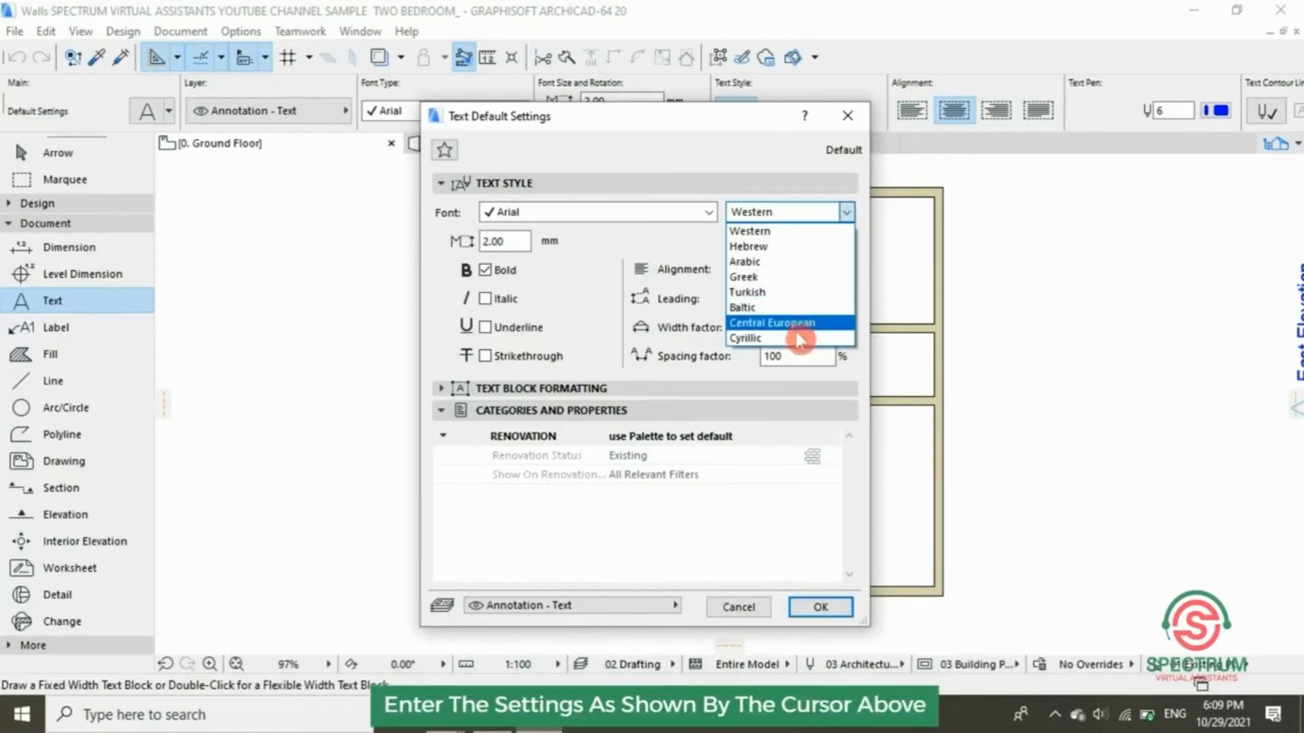
{"action": "left_click", "coordinate": [794, 233]}
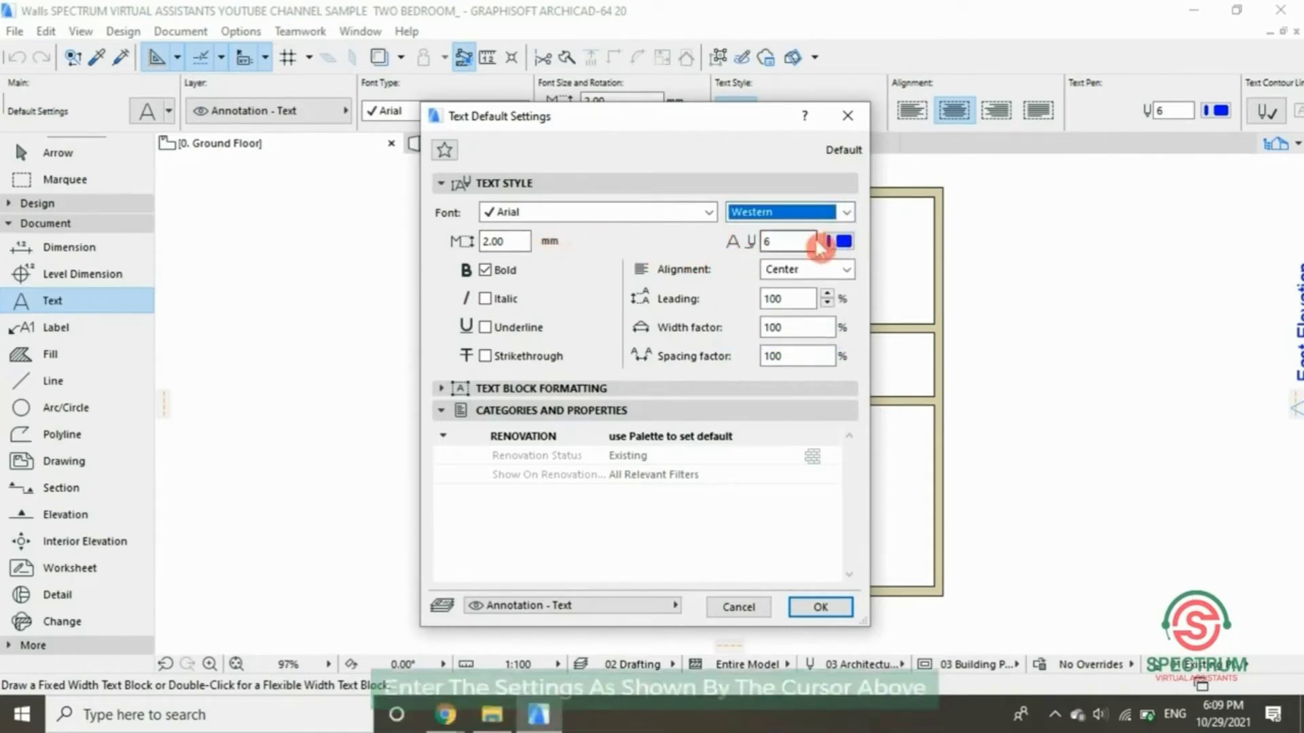
Set the default text pen to blue pen 6 and the text alignment to Center.
{"action": "left_click", "coordinate": [842, 242]}
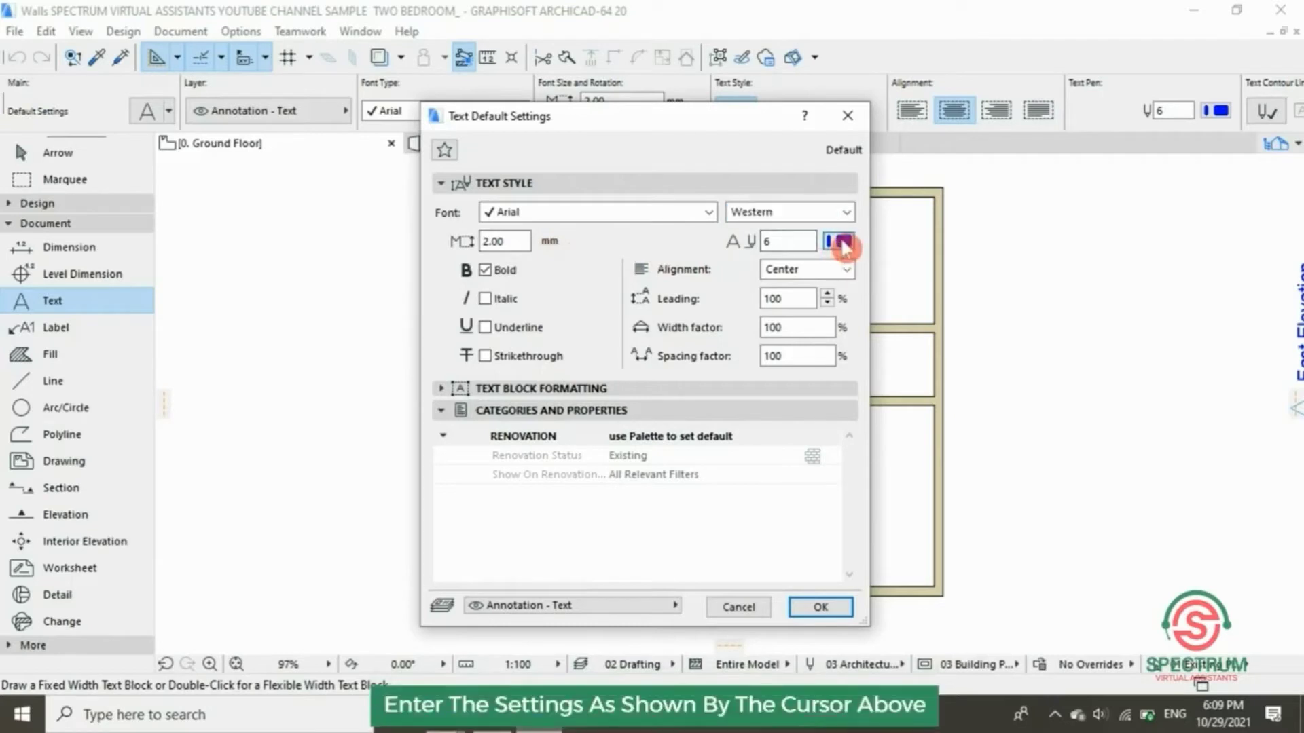
{"action": "left_click", "coordinate": [867, 253]}
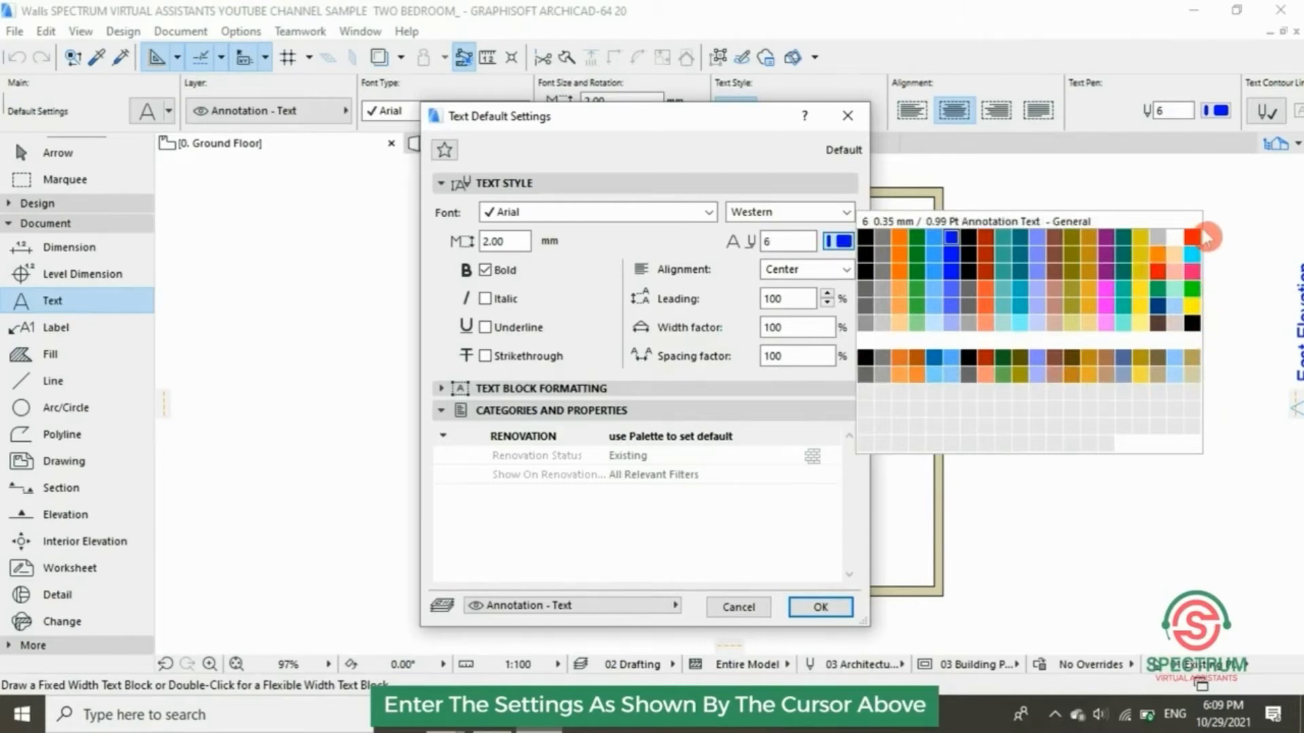
{"action": "left_click", "coordinate": [951, 236]}
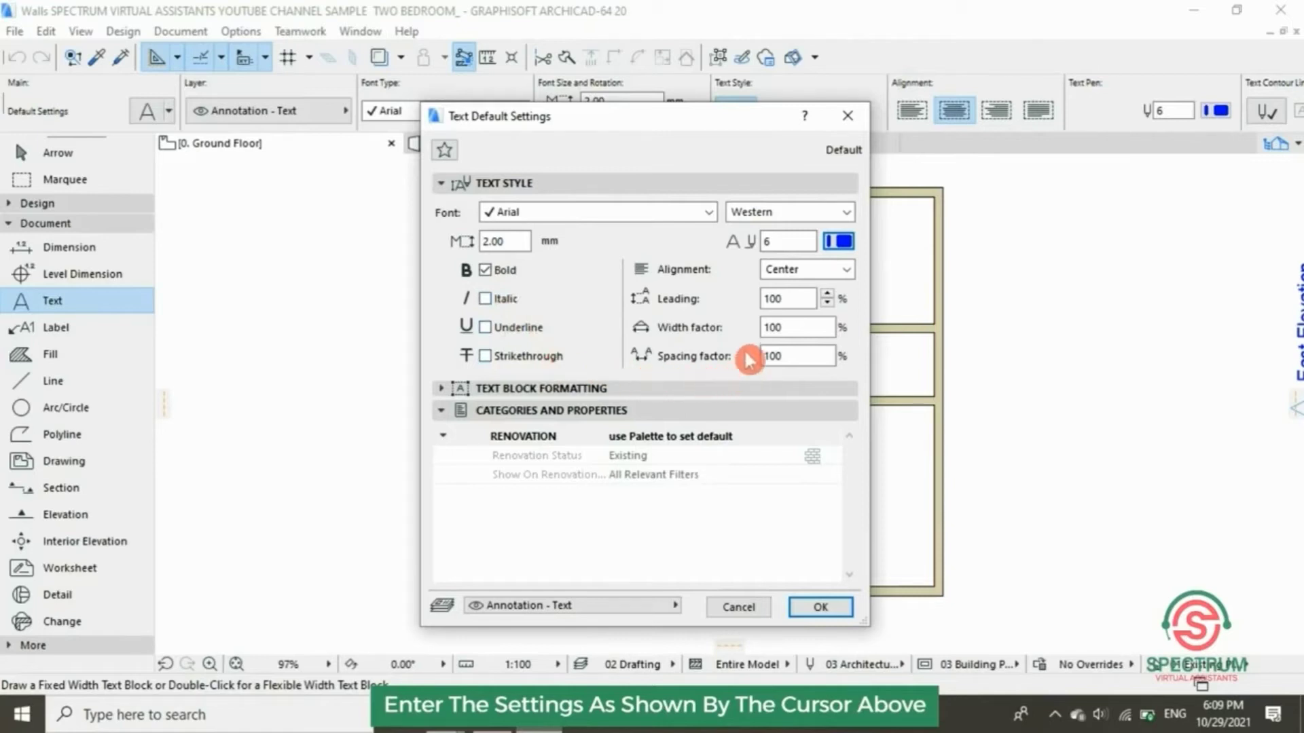
{"action": "left_click", "coordinate": [849, 270]}
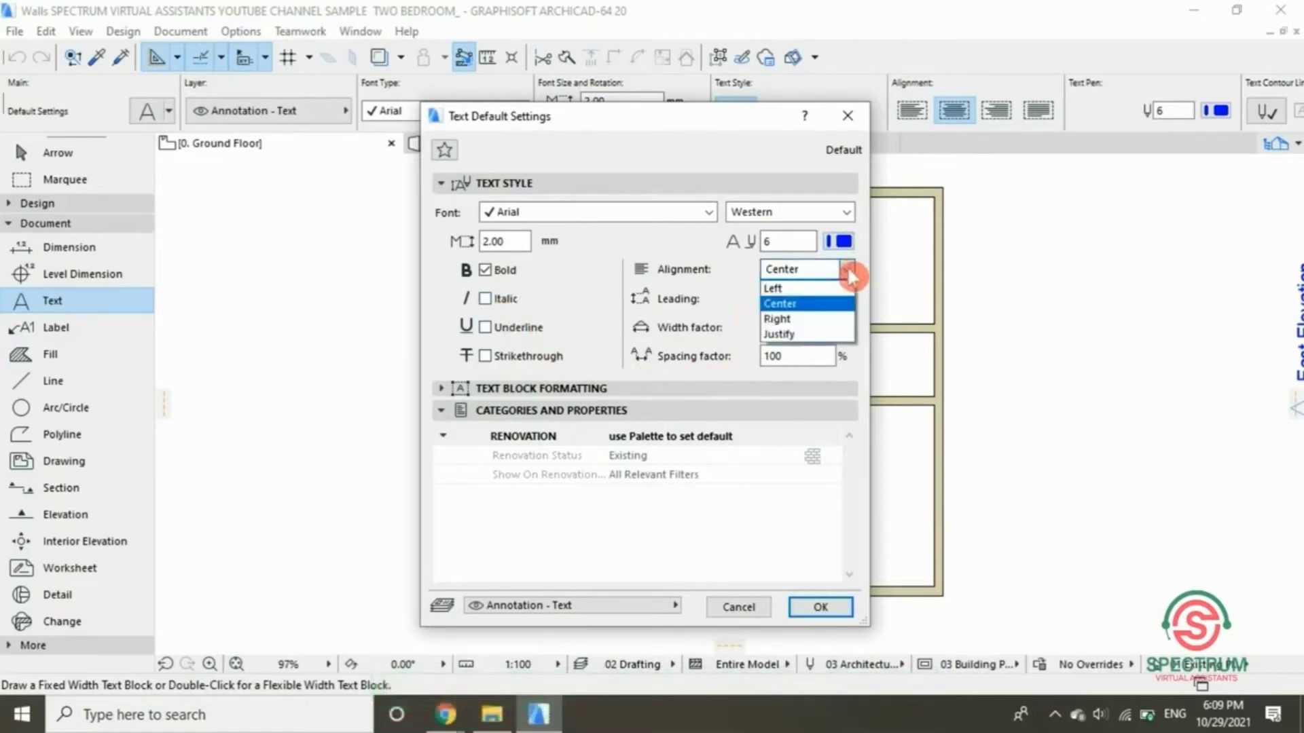
{"action": "left_click", "coordinate": [828, 303]}
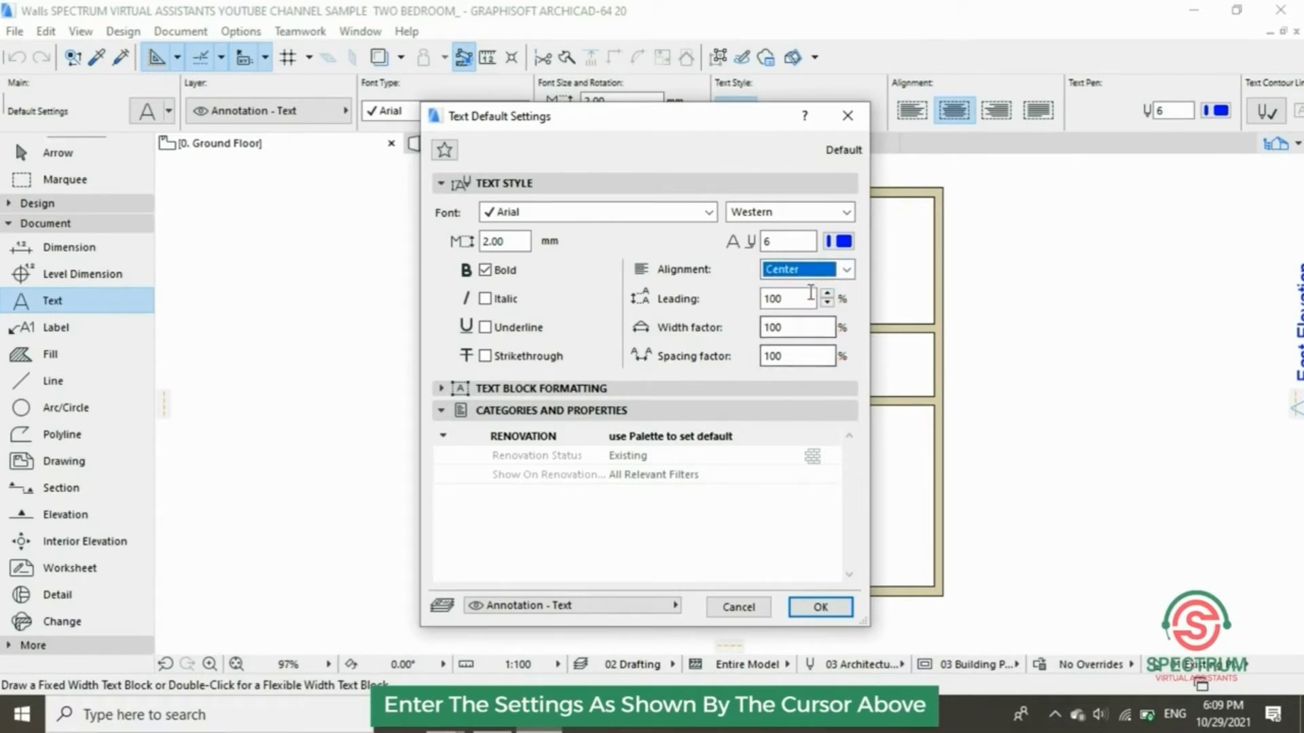
{"action": "left_click", "coordinate": [536, 184]}
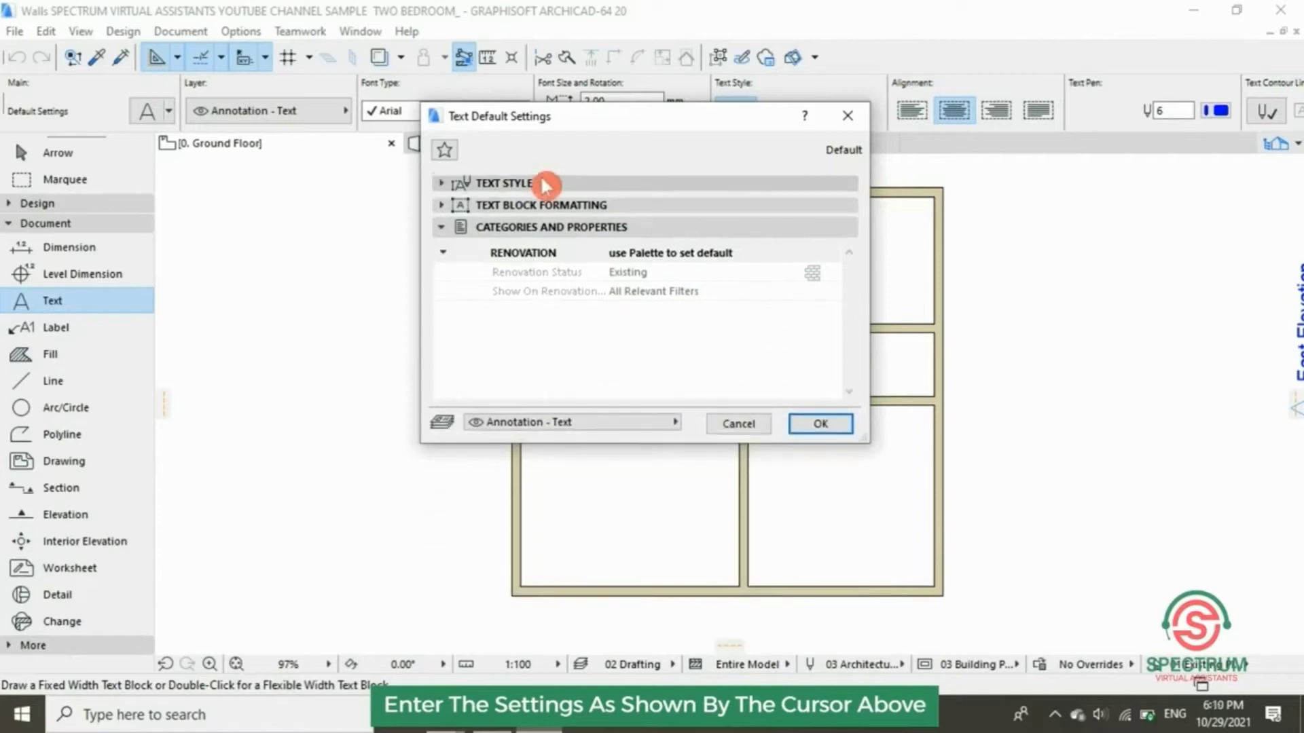
In the default text block formatting, make the text angle Relative to Orientation.
{"action": "left_click", "coordinate": [543, 207]}
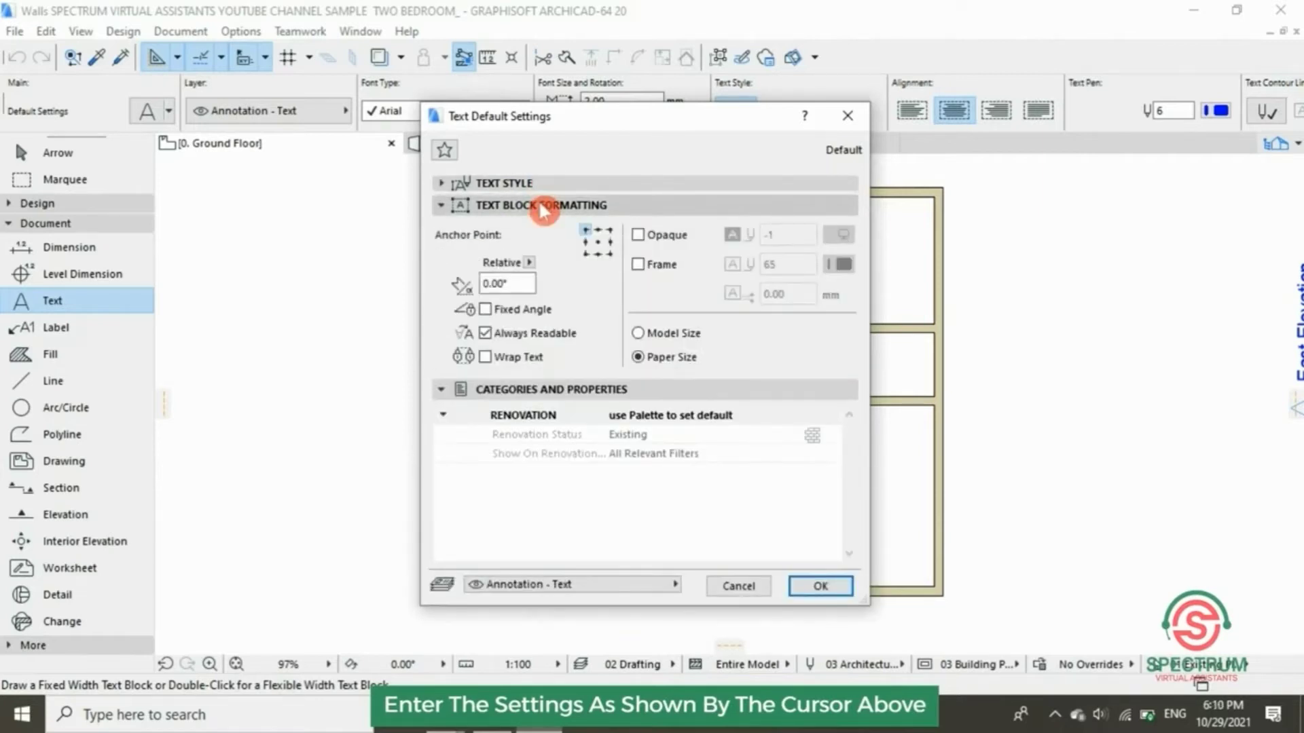
{"action": "left_click", "coordinate": [531, 264]}
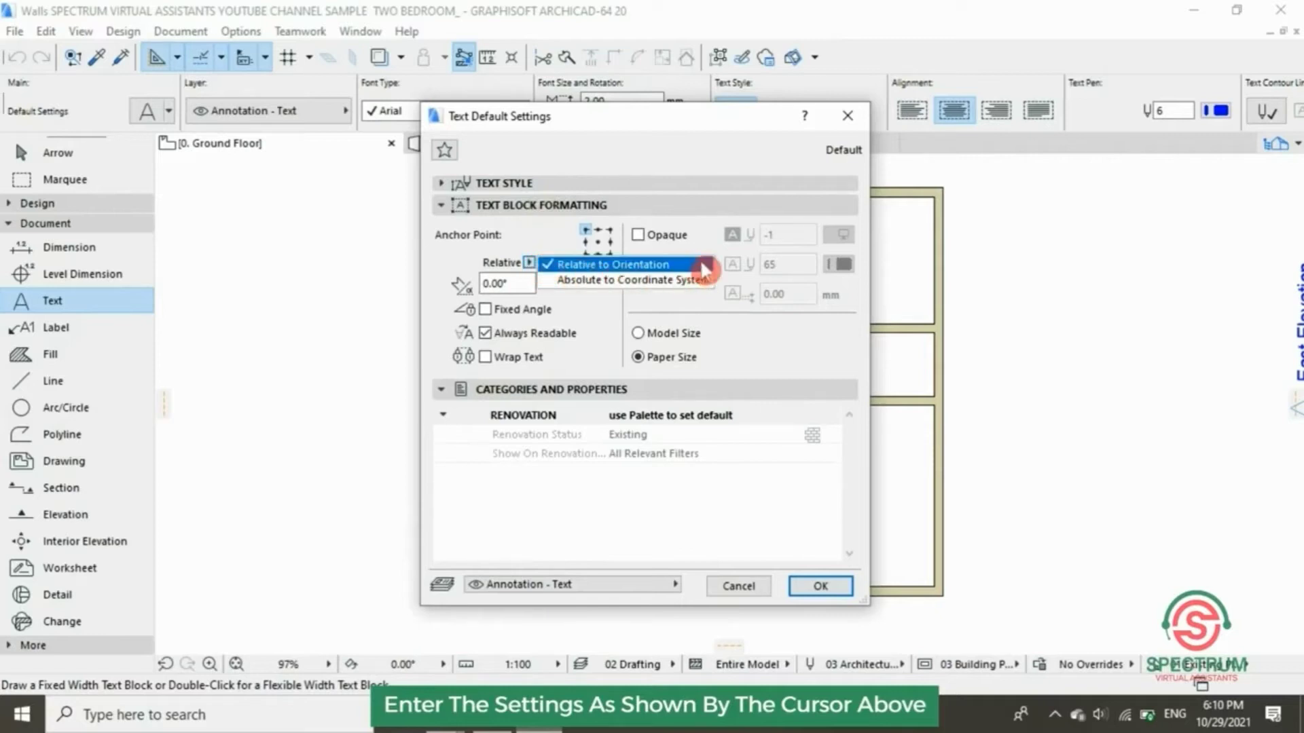
{"action": "left_click", "coordinate": [660, 266]}
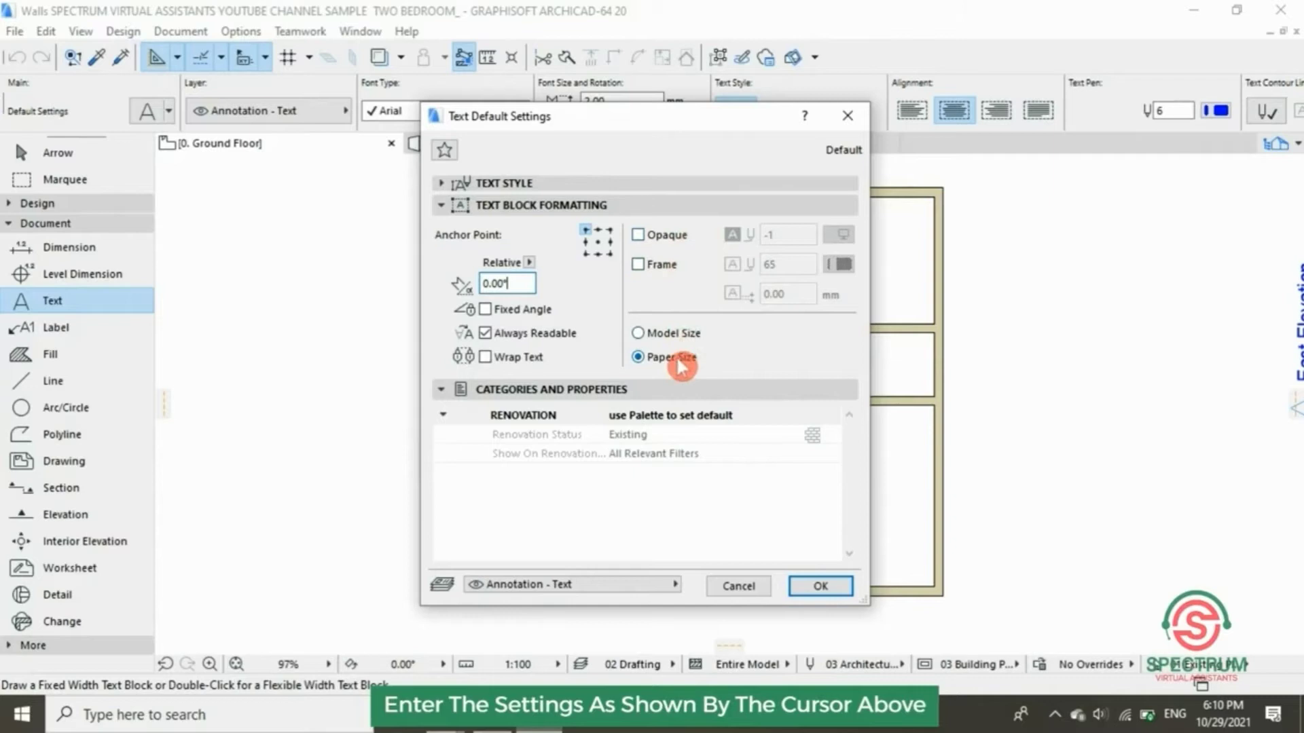
{"action": "left_click", "coordinate": [669, 212]}
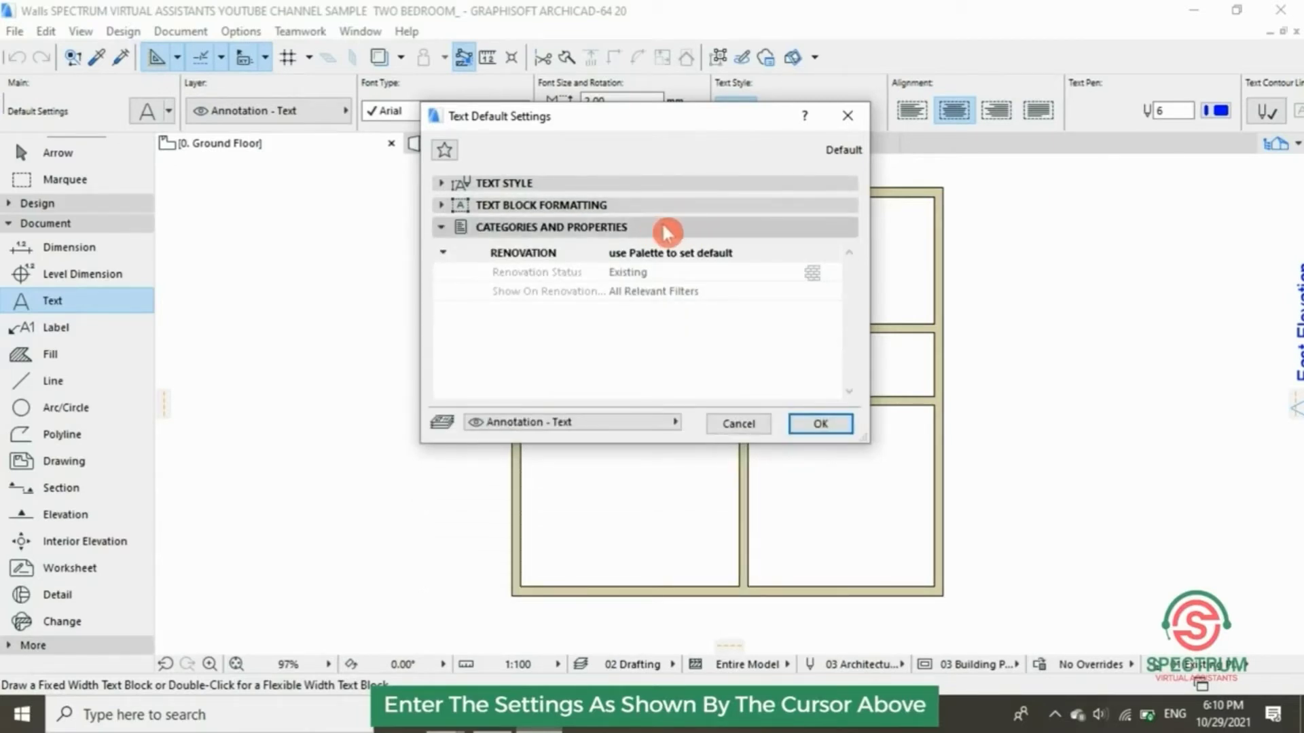
Assign default text to the Annotation - Text layer and accept the text settings.
{"action": "left_click", "coordinate": [669, 231]}
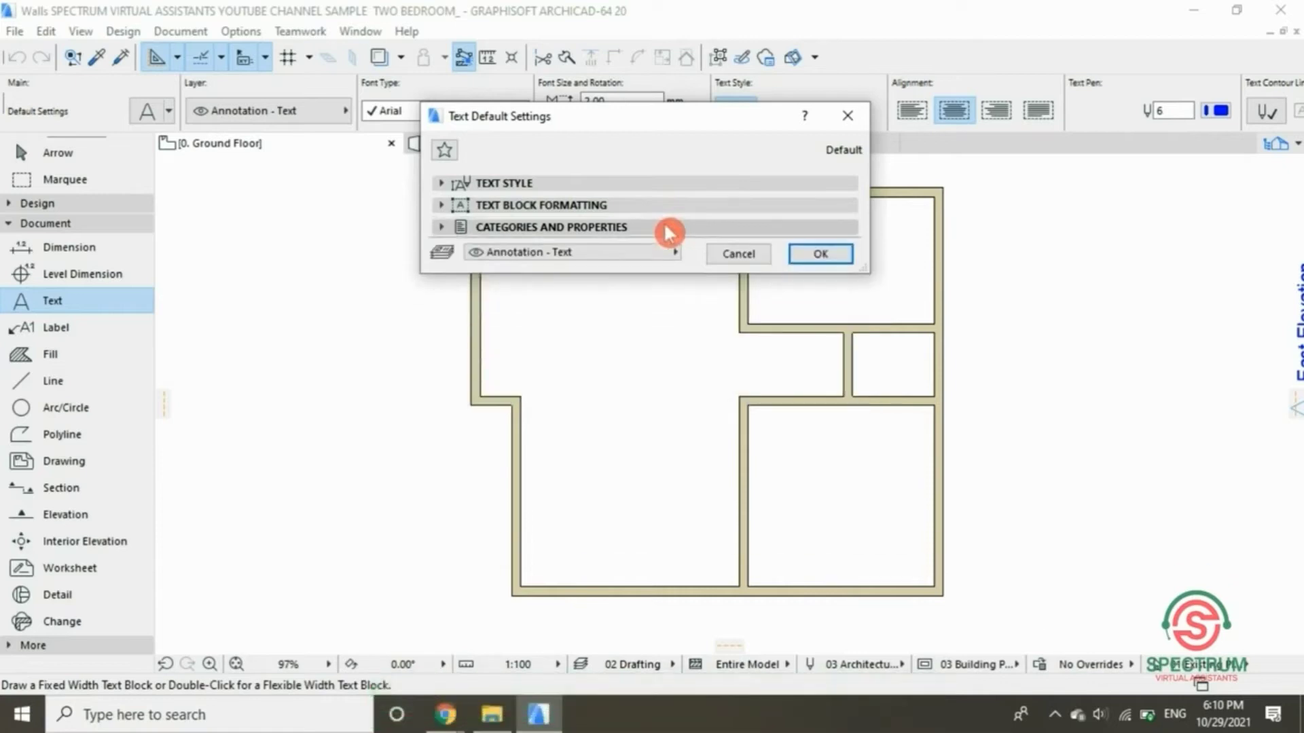
{"action": "left_click", "coordinate": [672, 253]}
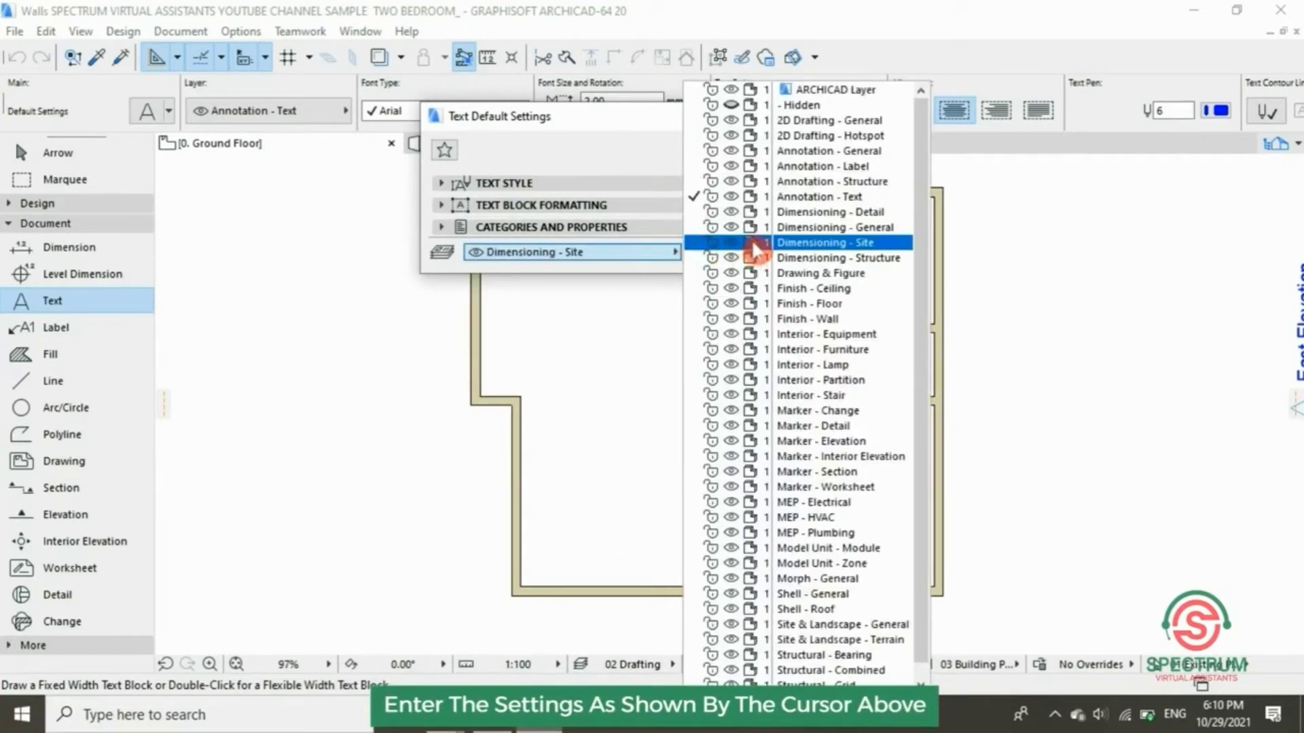
{"action": "left_click", "coordinate": [750, 201]}
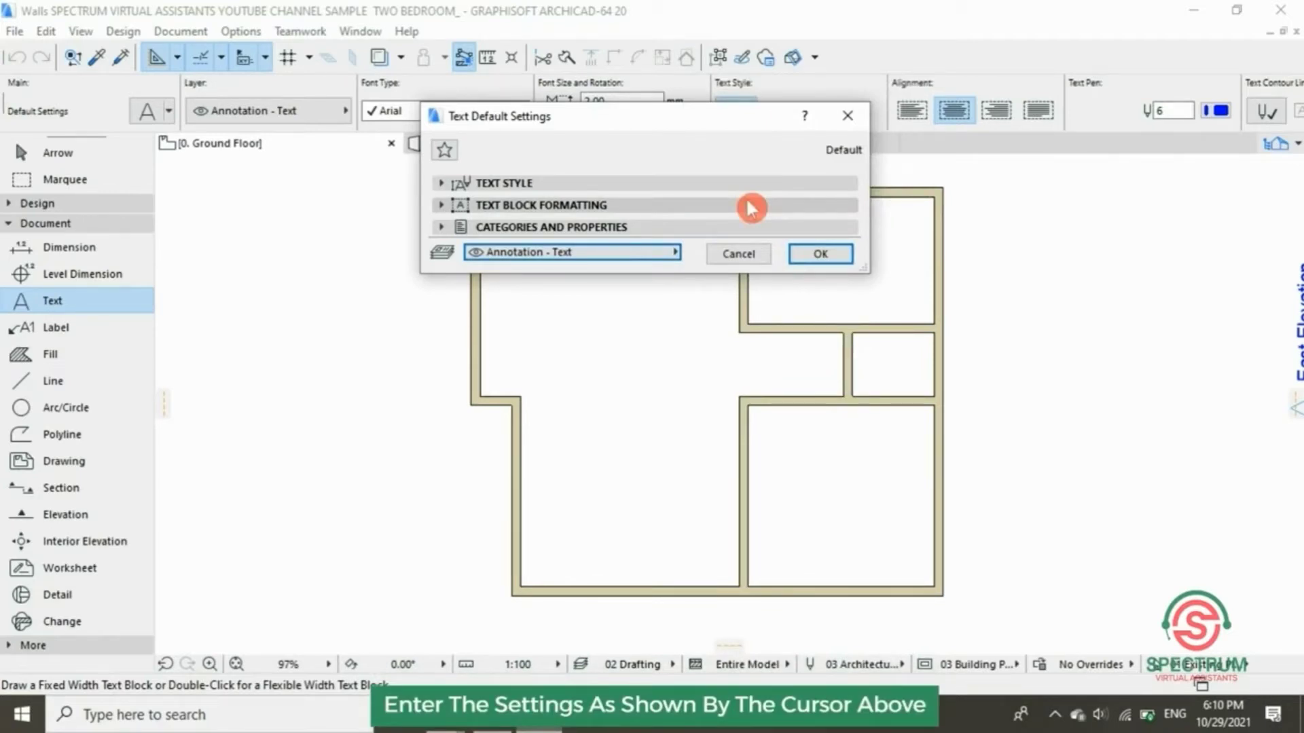
{"action": "left_click", "coordinate": [820, 255]}
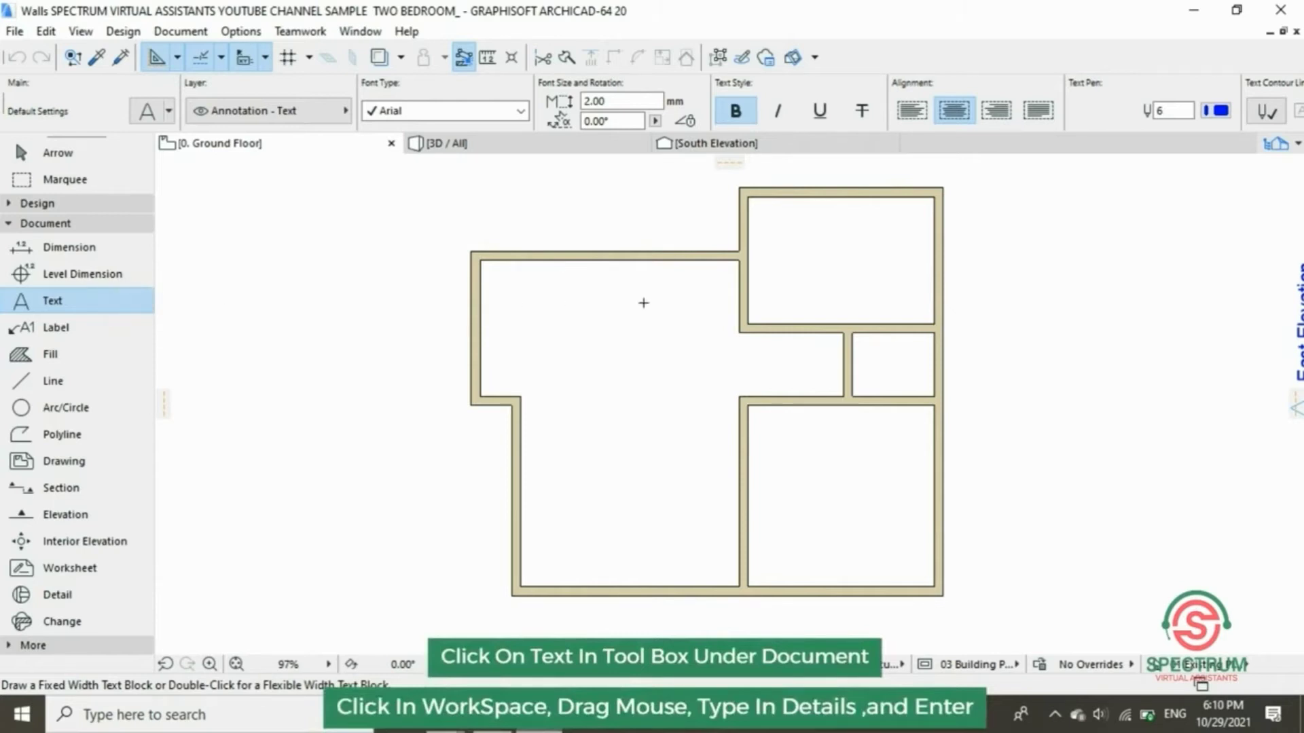
Place a text block reading BEDROOM inside the upper-right room of the floor plan.
{"action": "left_click", "coordinate": [766, 248]}
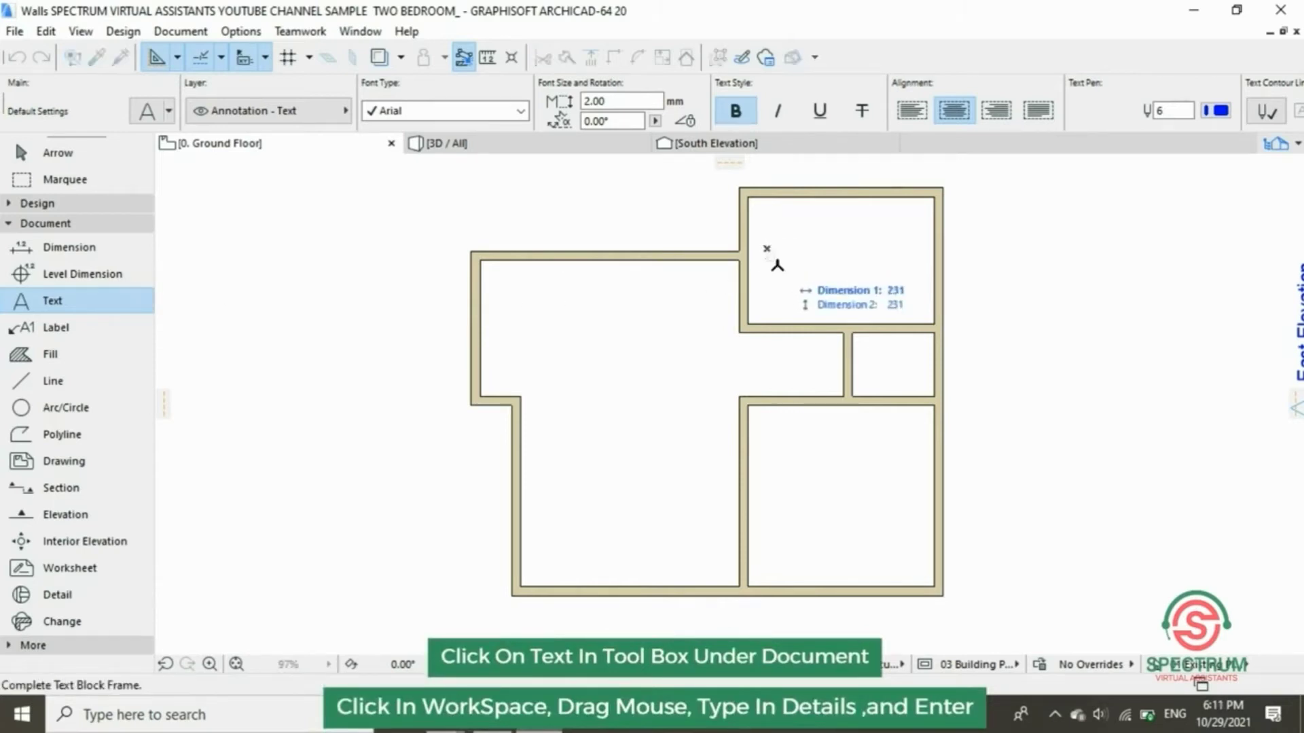
{"action": "left_click", "coordinate": [913, 278]}
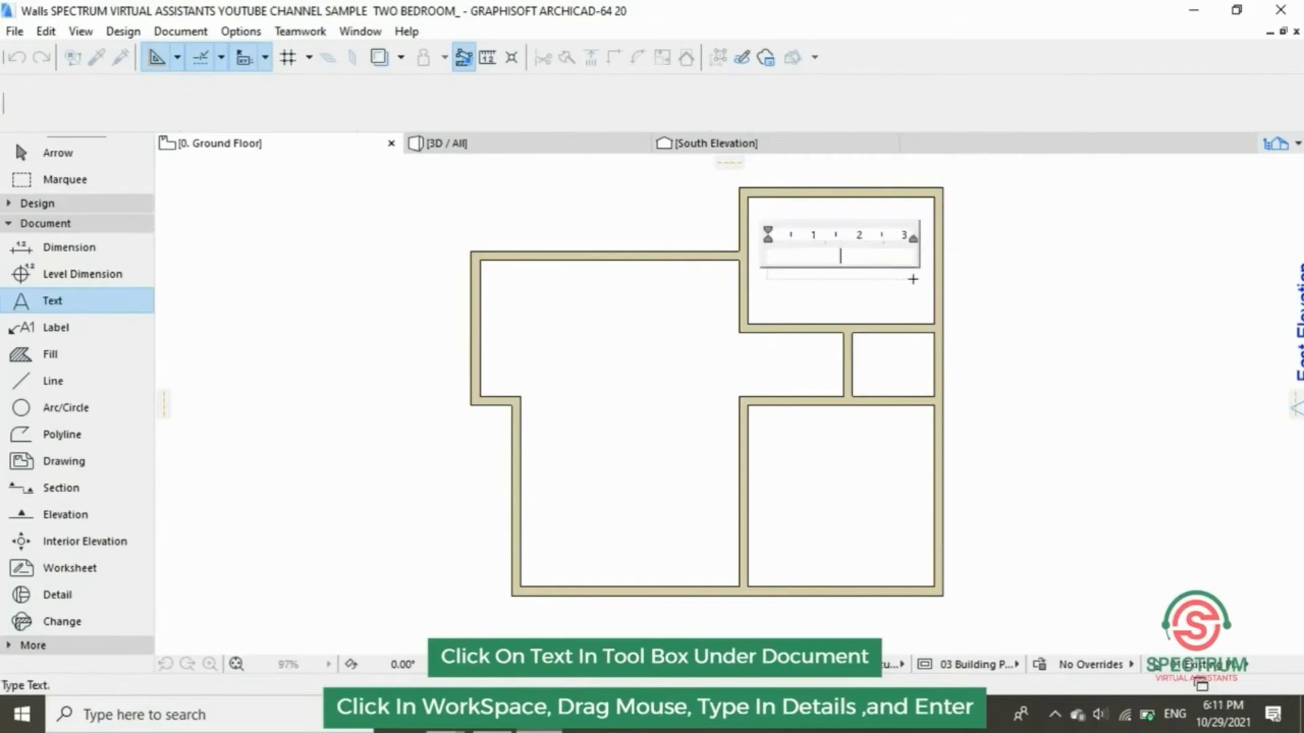
{"action": "type", "text": "BED"}
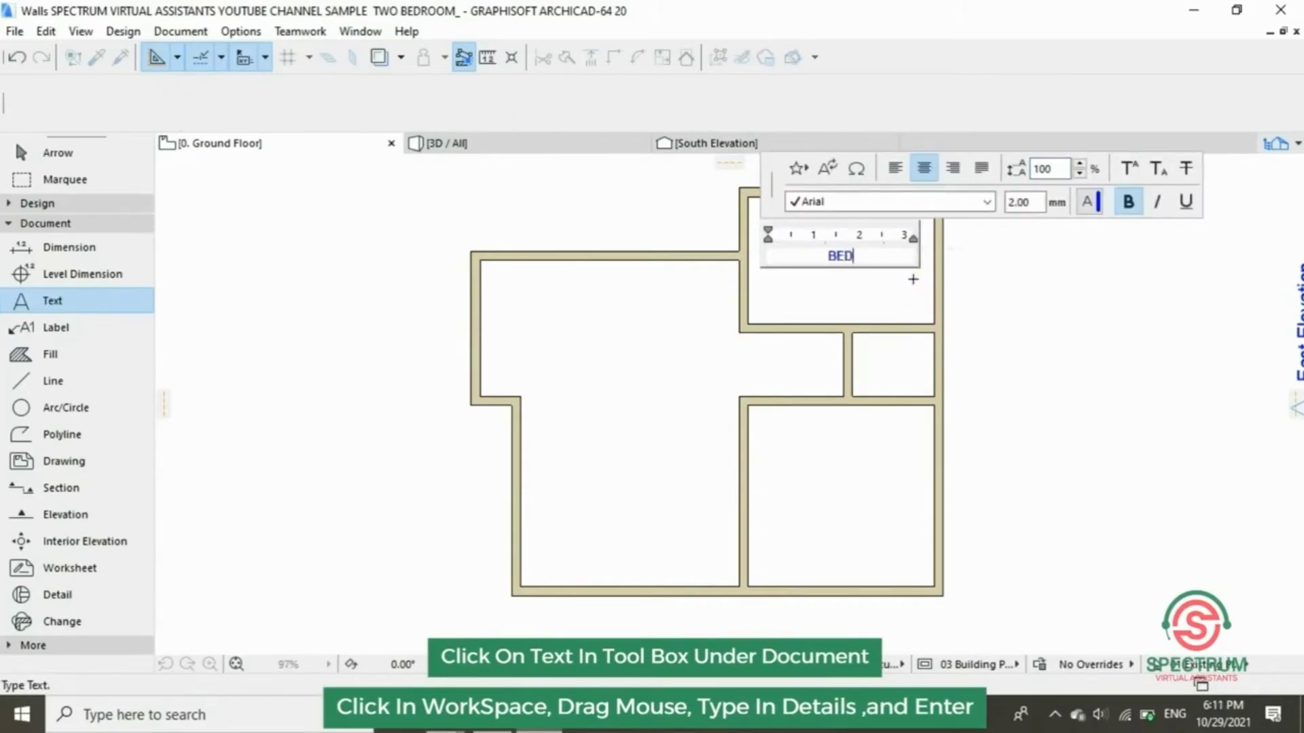
{"action": "type", "text": "ROOM"}
{"action": "left_click", "coordinate": [860, 293]}
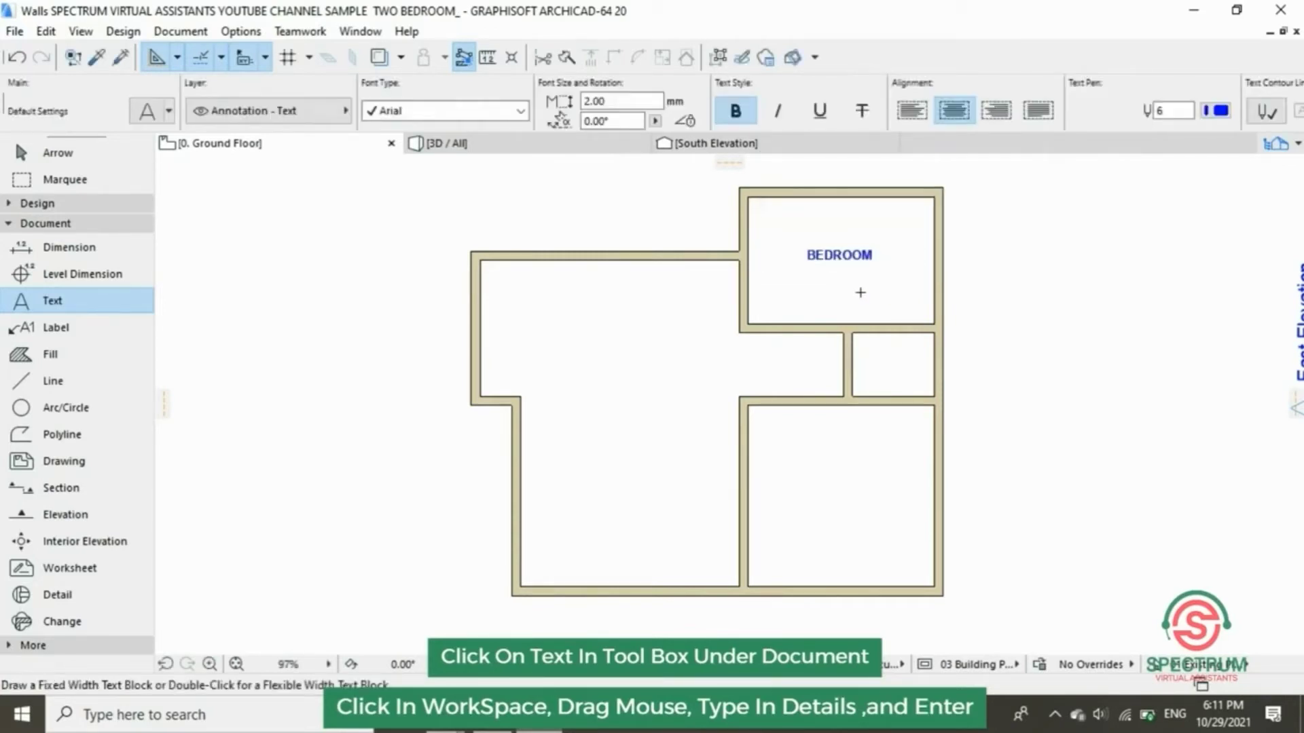
Select the BEDROOM text and try the bold, italic, underline and strikethrough styles on it.
{"action": "key", "text": "Escape"}
{"action": "left_click", "coordinate": [868, 263]}
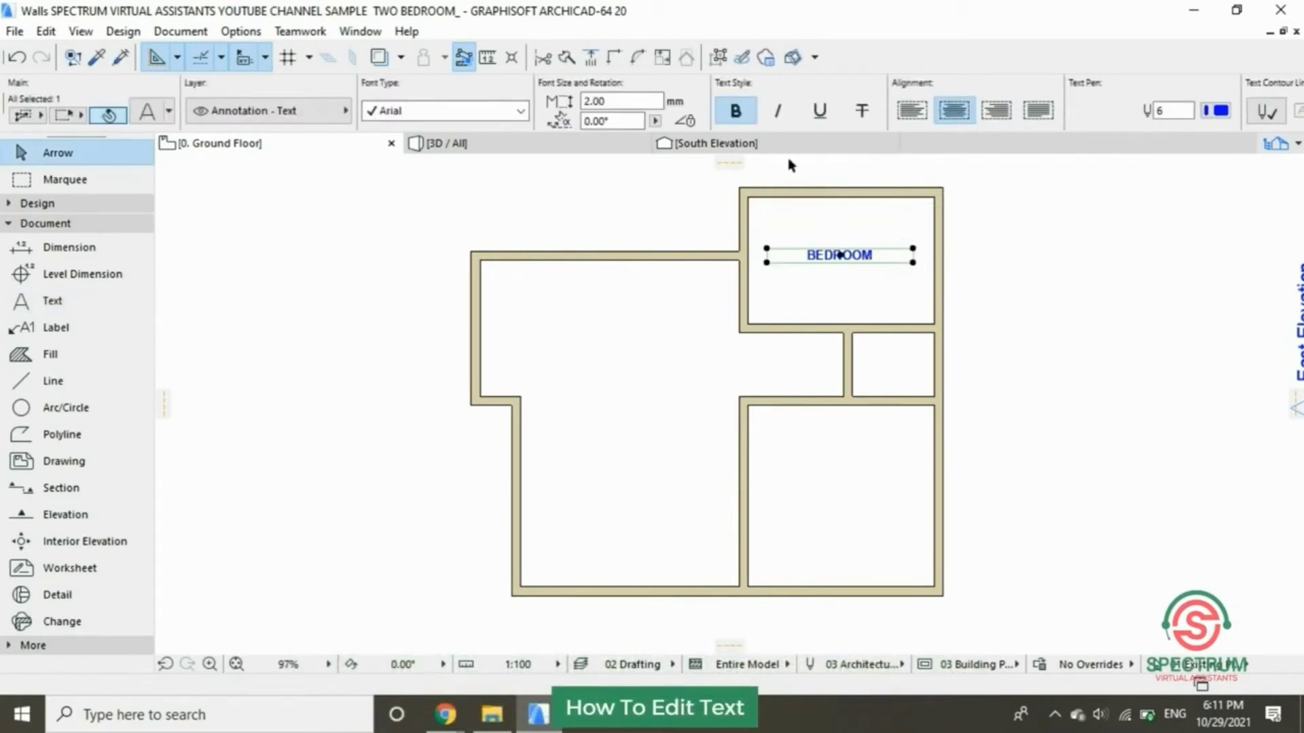
{"action": "left_click", "coordinate": [738, 112]}
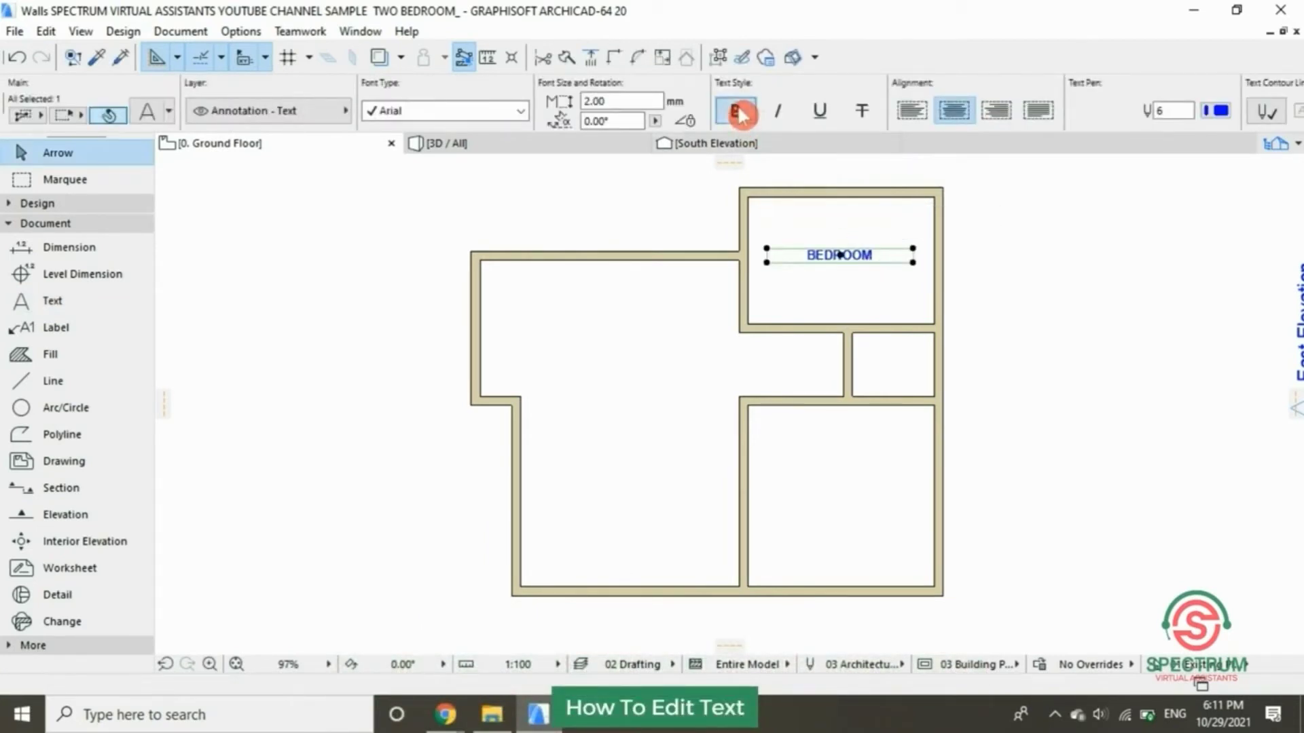
{"action": "left_click", "coordinate": [779, 115]}
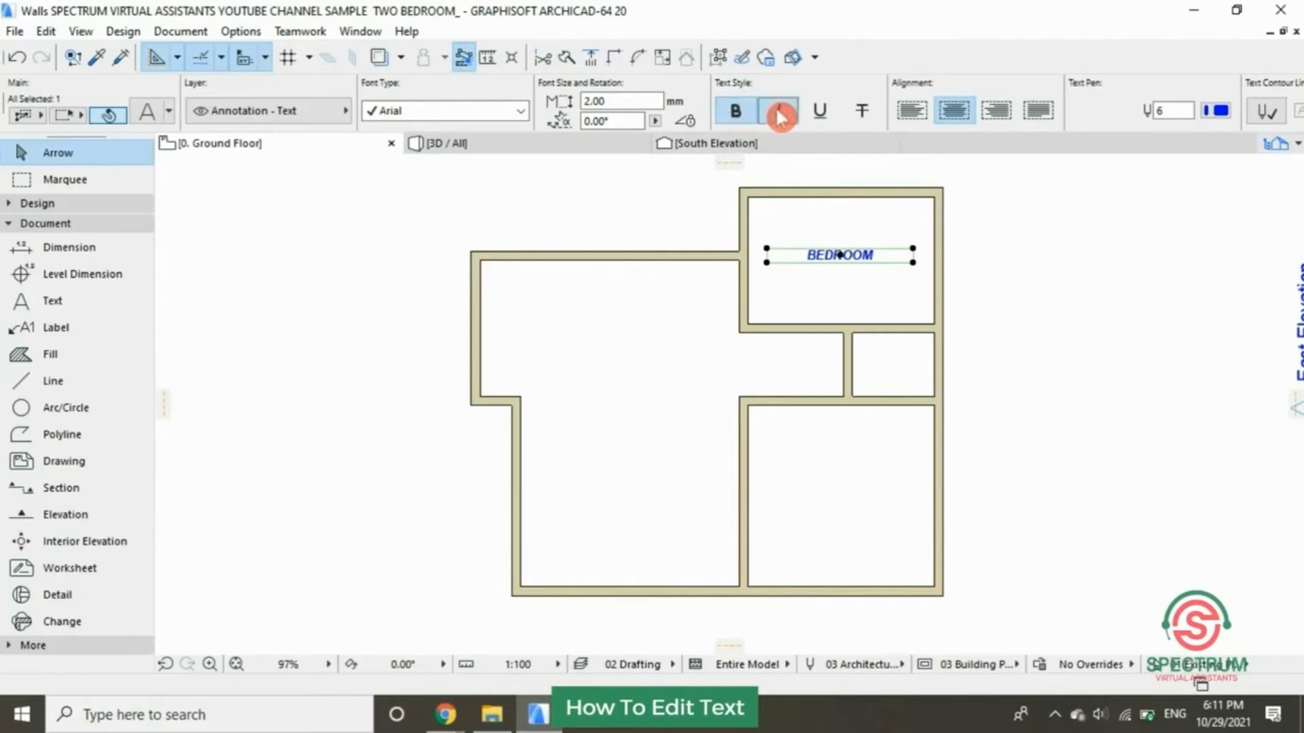
{"action": "left_click", "coordinate": [823, 112]}
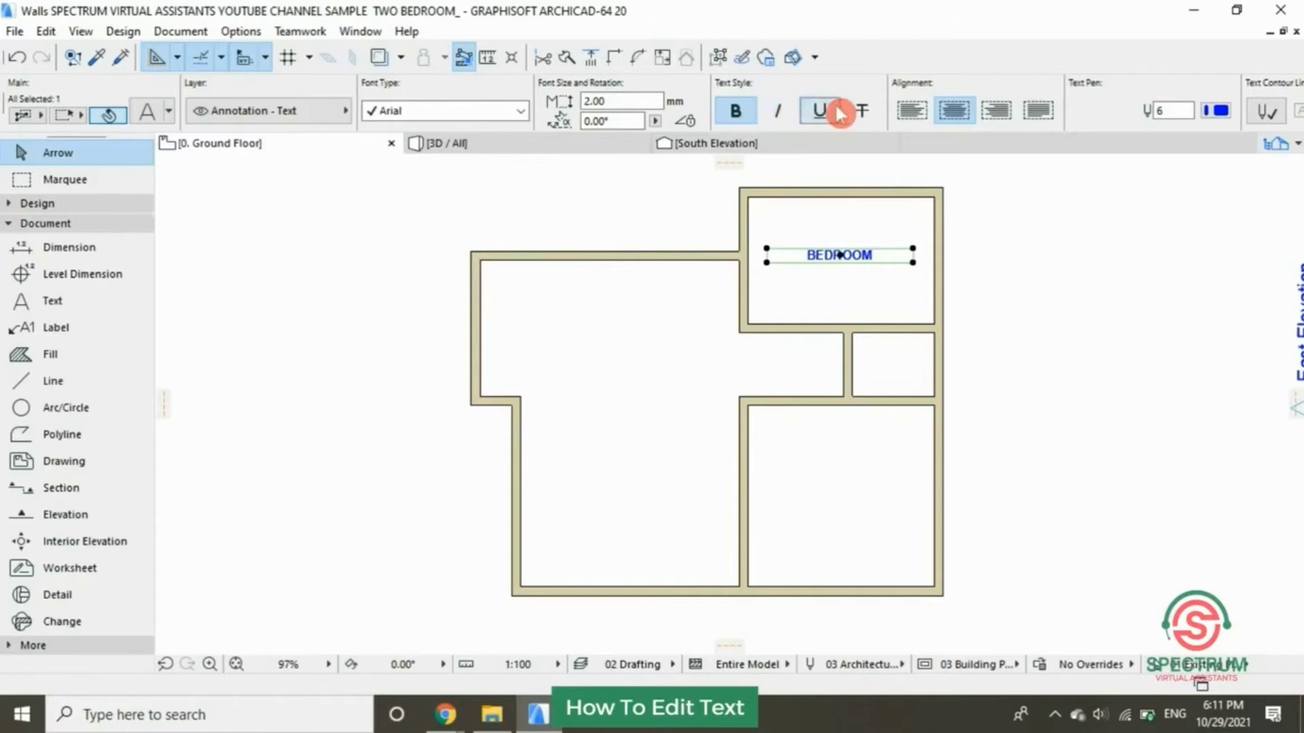
{"action": "left_click", "coordinate": [862, 111]}
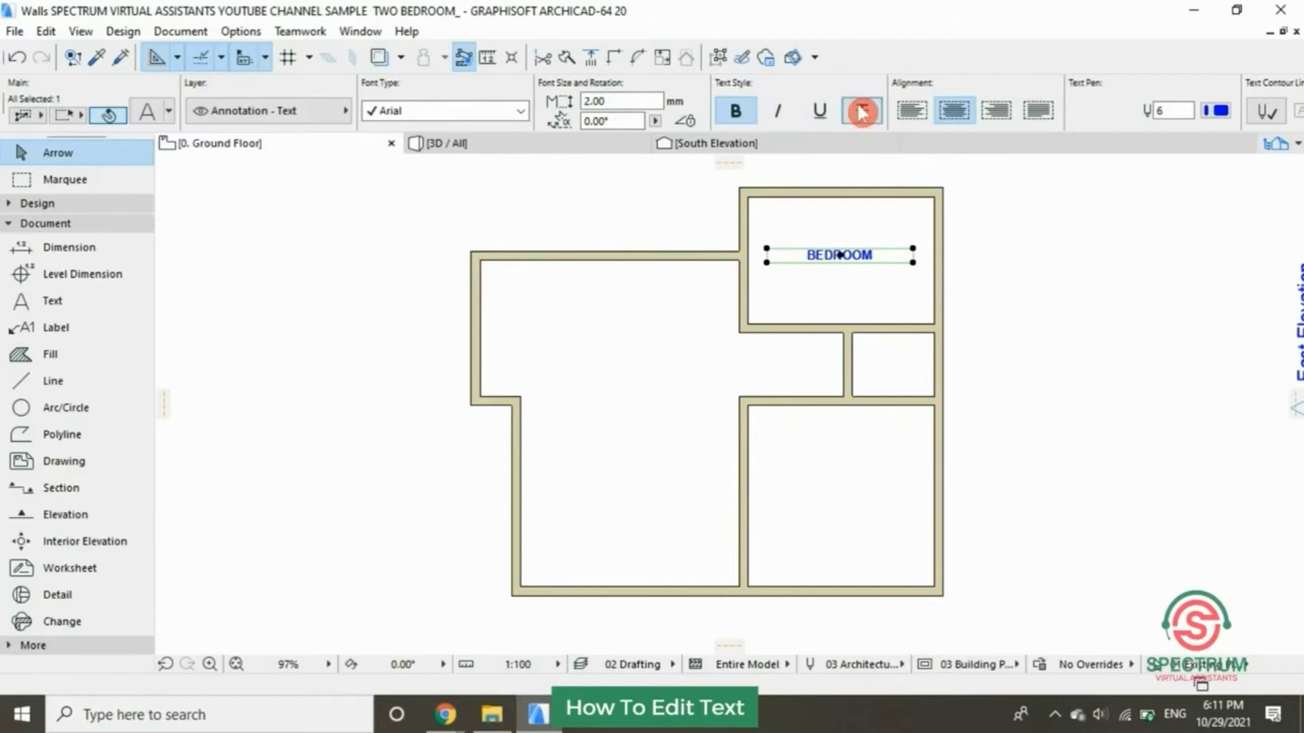
Try left, right and justified alignment on the BEDROOM text, ending on centre alignment, and deselect it.
{"action": "left_click", "coordinate": [911, 111]}
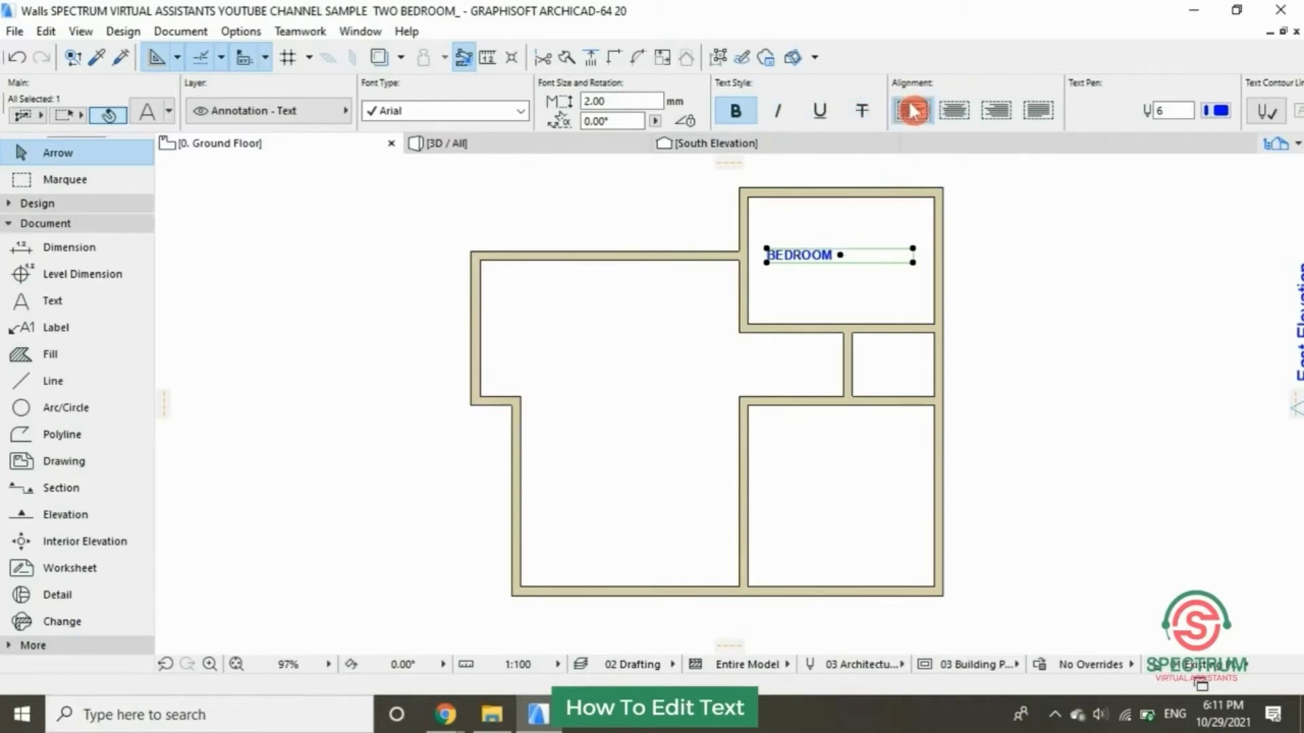
{"action": "left_click", "coordinate": [959, 112]}
{"action": "left_click", "coordinate": [996, 117]}
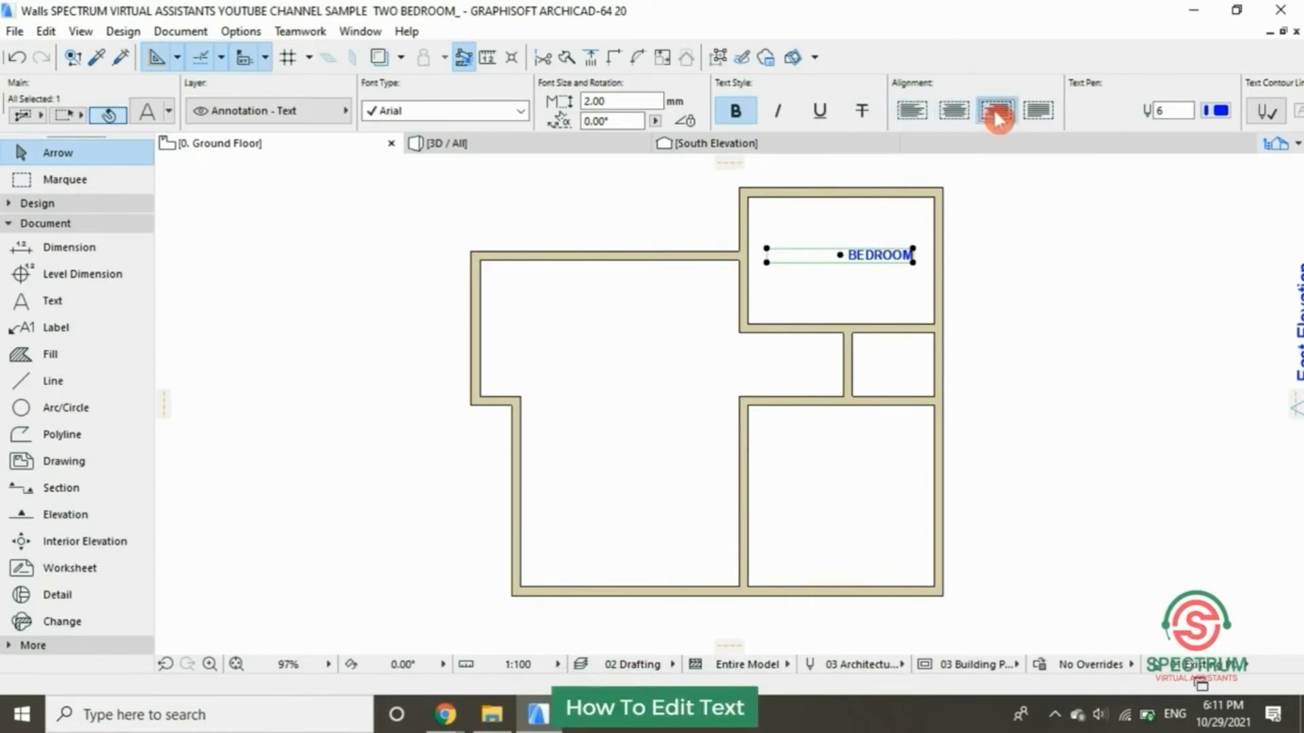
{"action": "left_click", "coordinate": [1039, 115]}
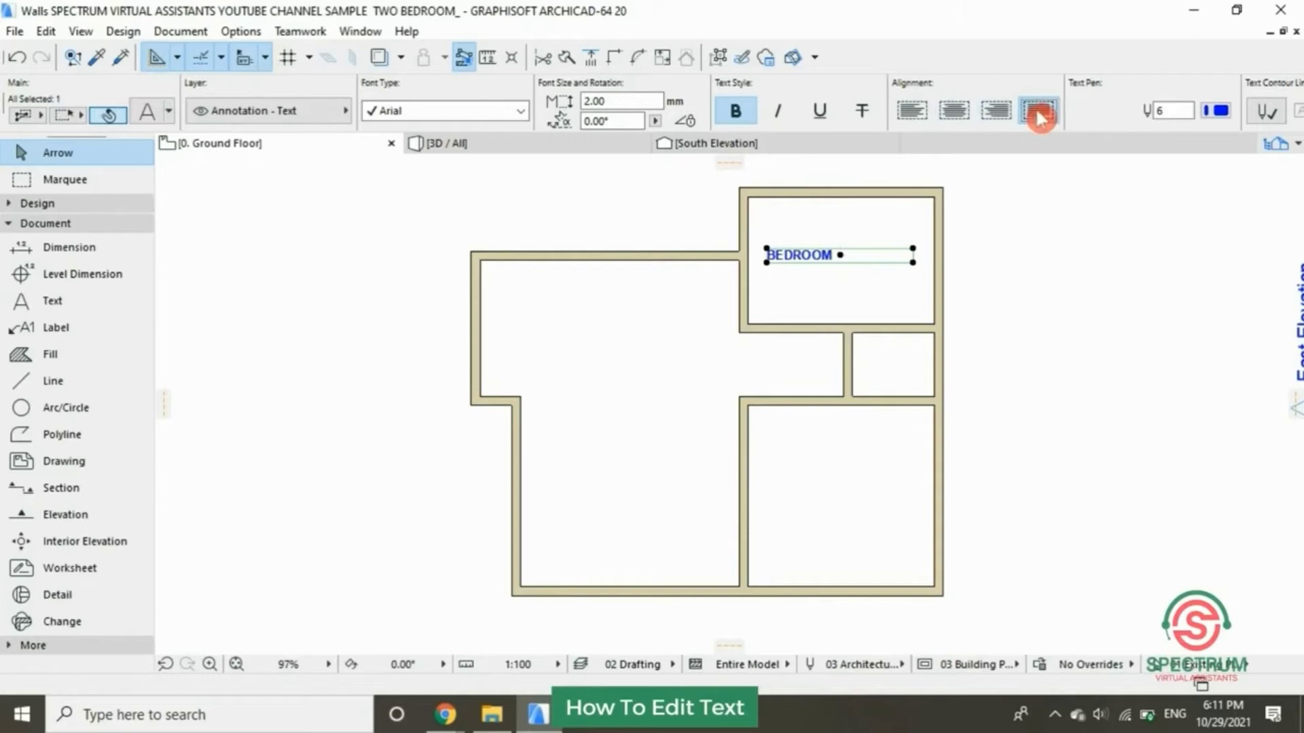
{"action": "left_click", "coordinate": [953, 111]}
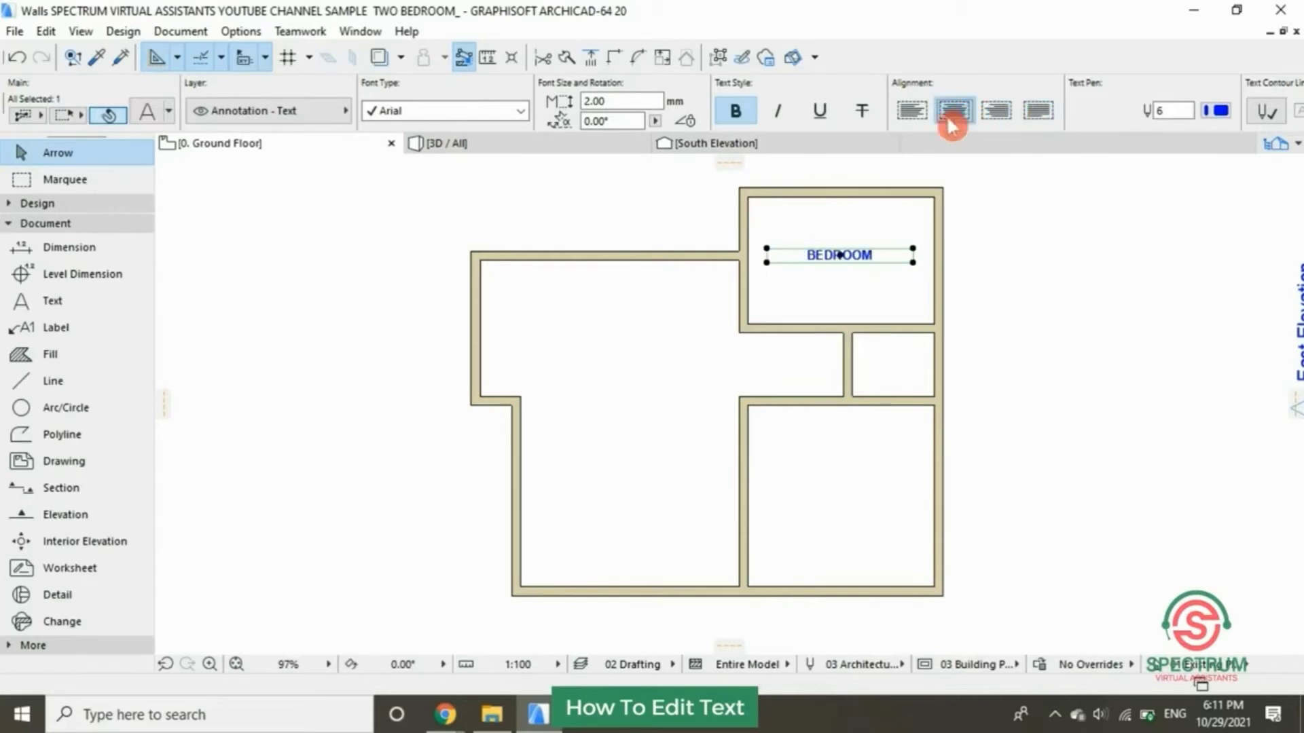
{"action": "left_click", "coordinate": [870, 219]}
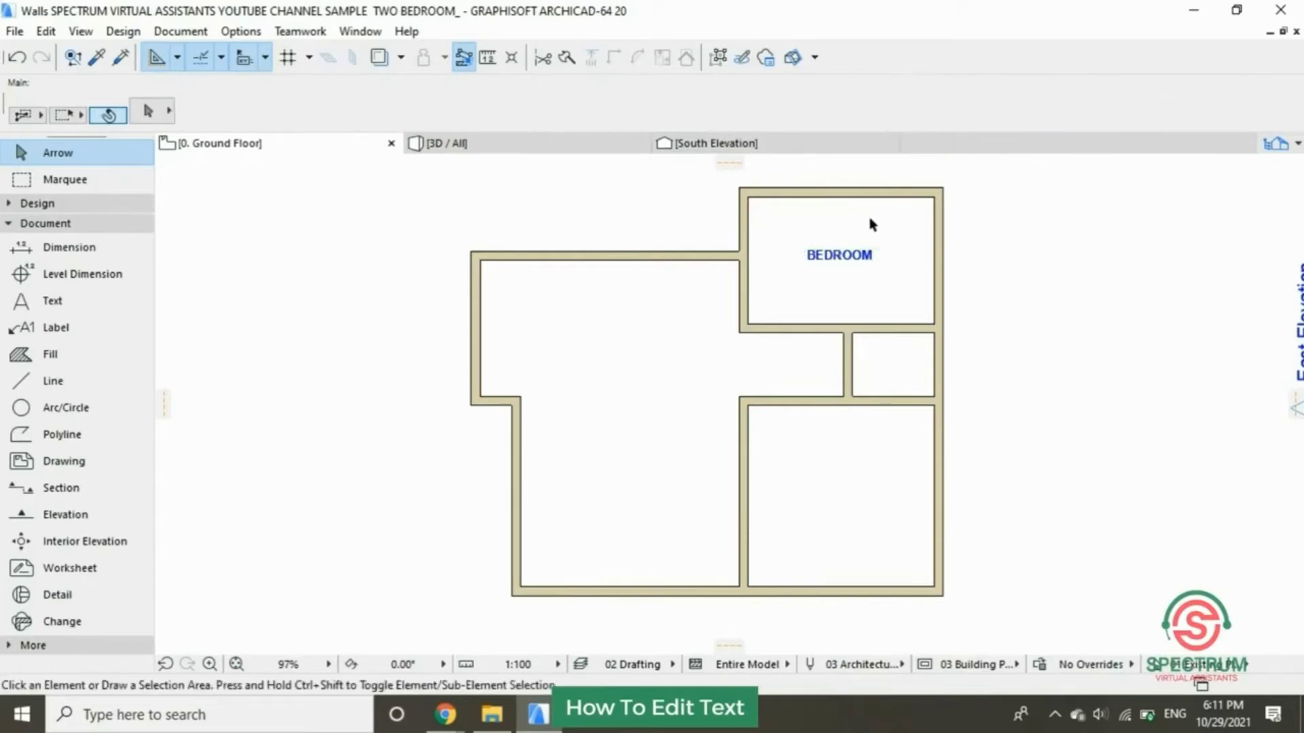
Drag the BEDROOM text slightly lower within the upper-right room and deselect it.
{"action": "left_click", "coordinate": [876, 255]}
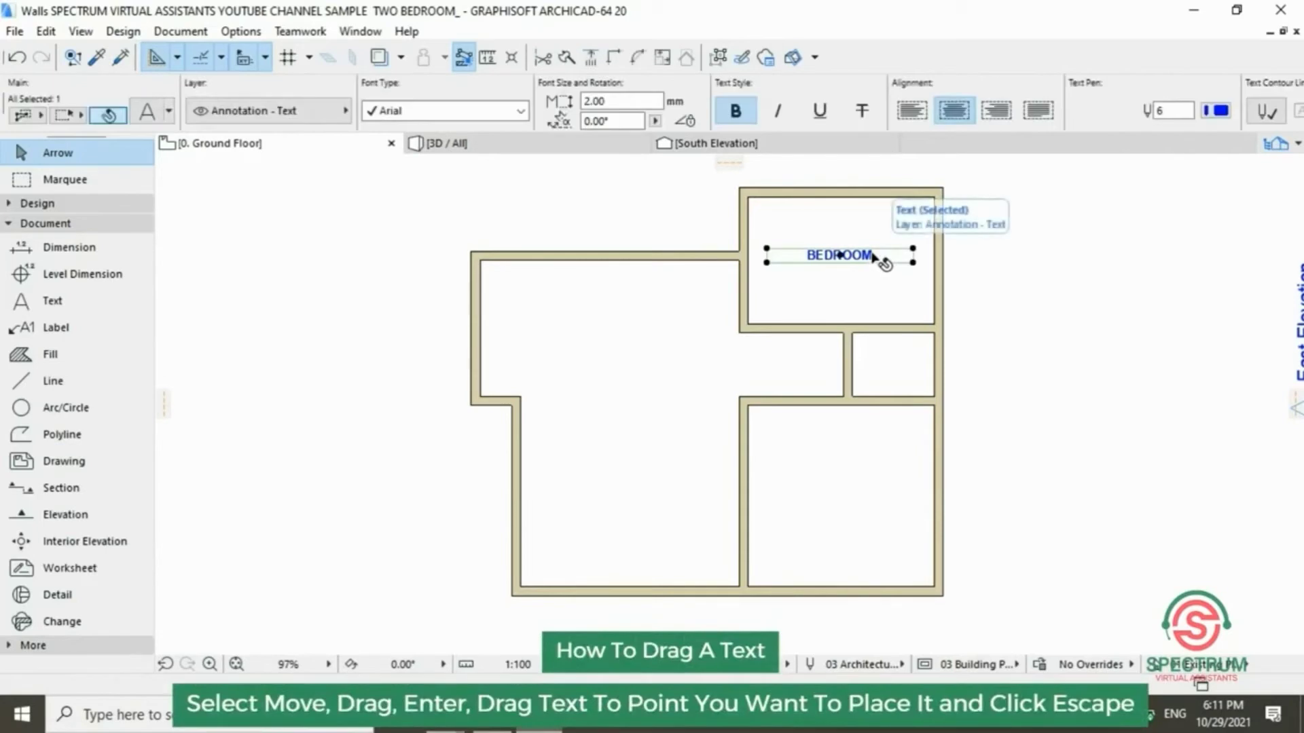
{"action": "right_click", "coordinate": [876, 257]}
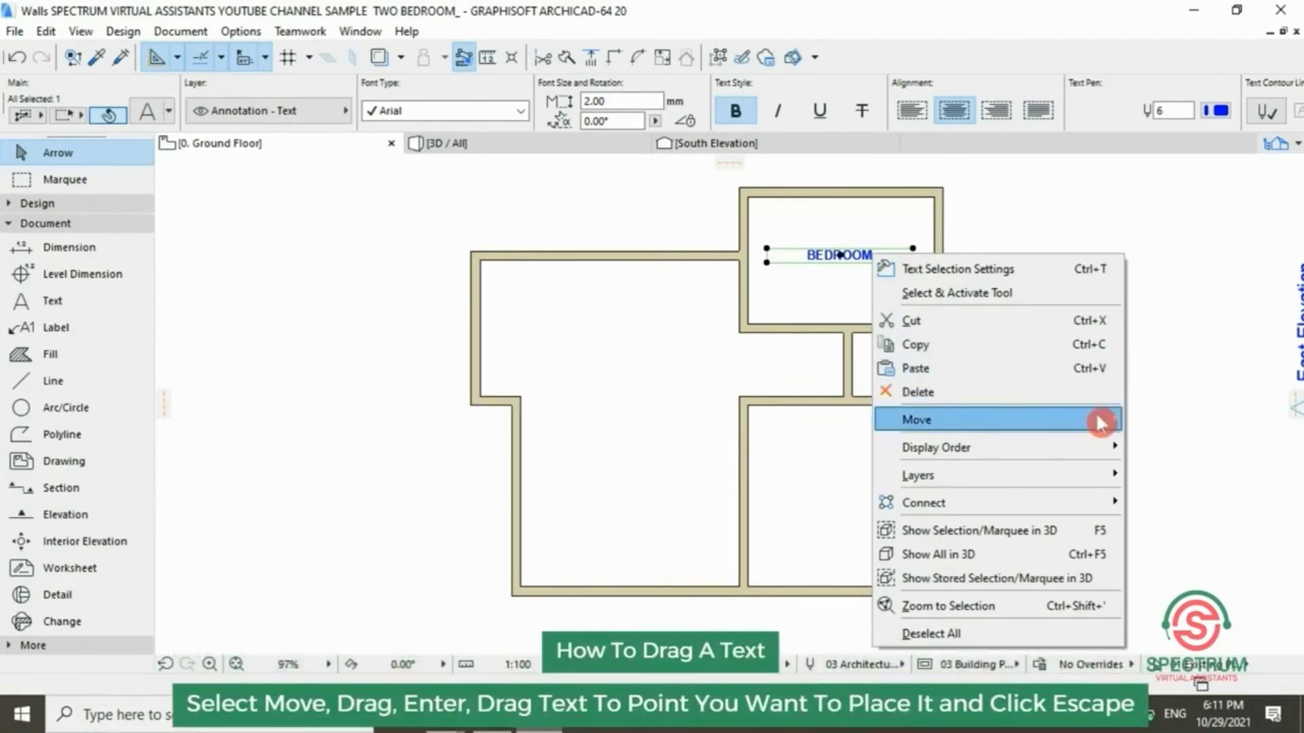
{"action": "mouse_move", "coordinate": [1099, 417]}
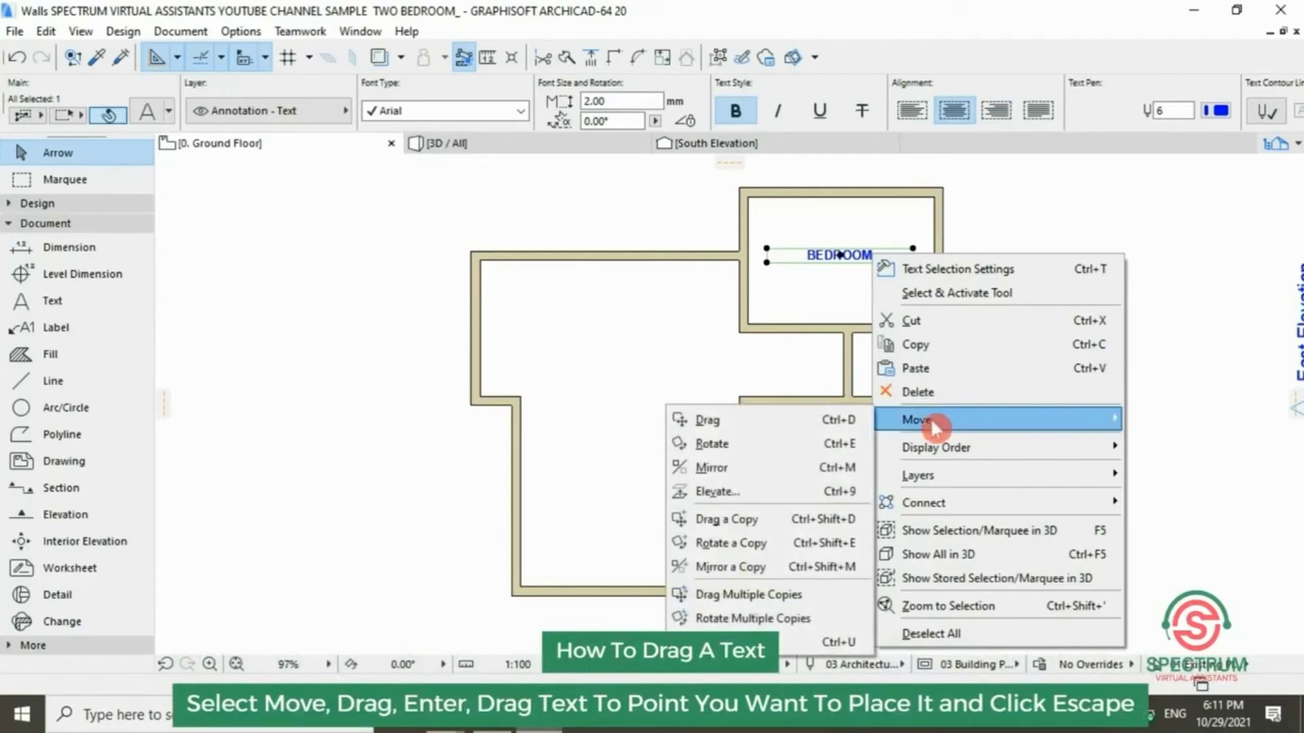
{"action": "left_click", "coordinate": [792, 419]}
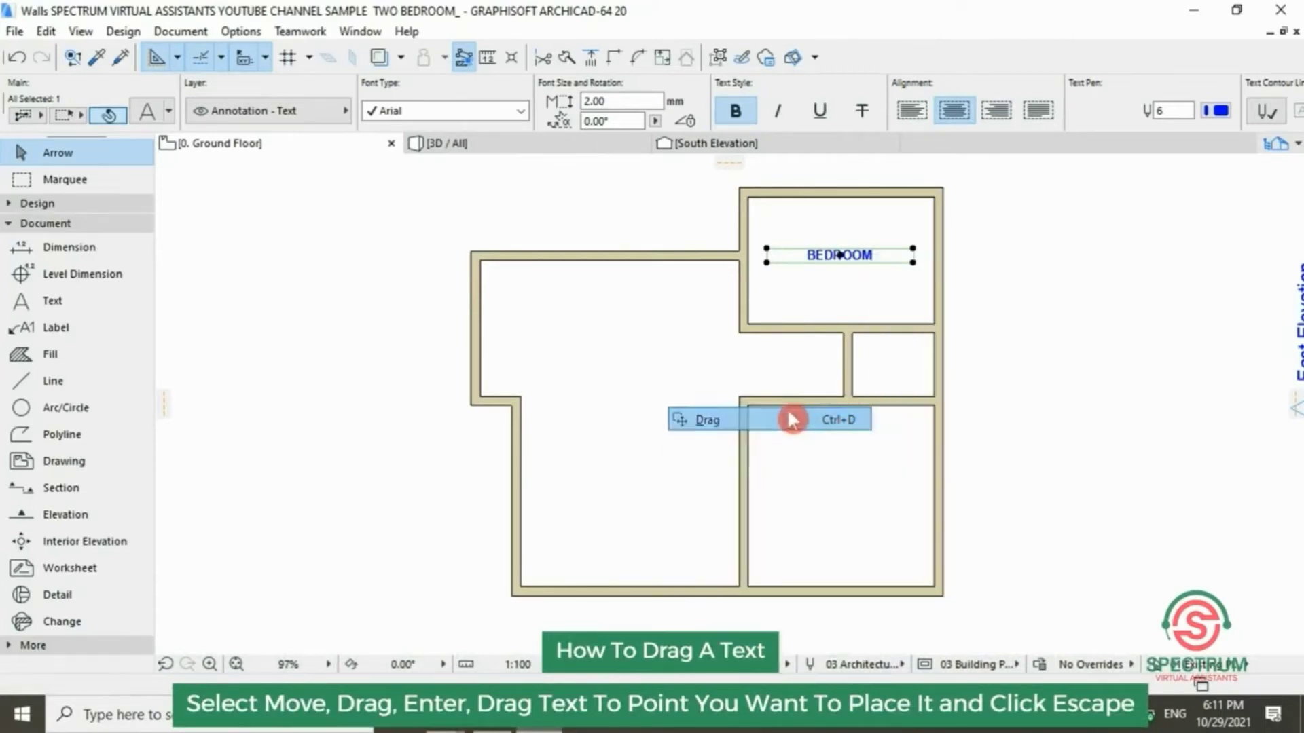
{"action": "left_click", "coordinate": [841, 260]}
{"action": "left_click", "coordinate": [846, 274]}
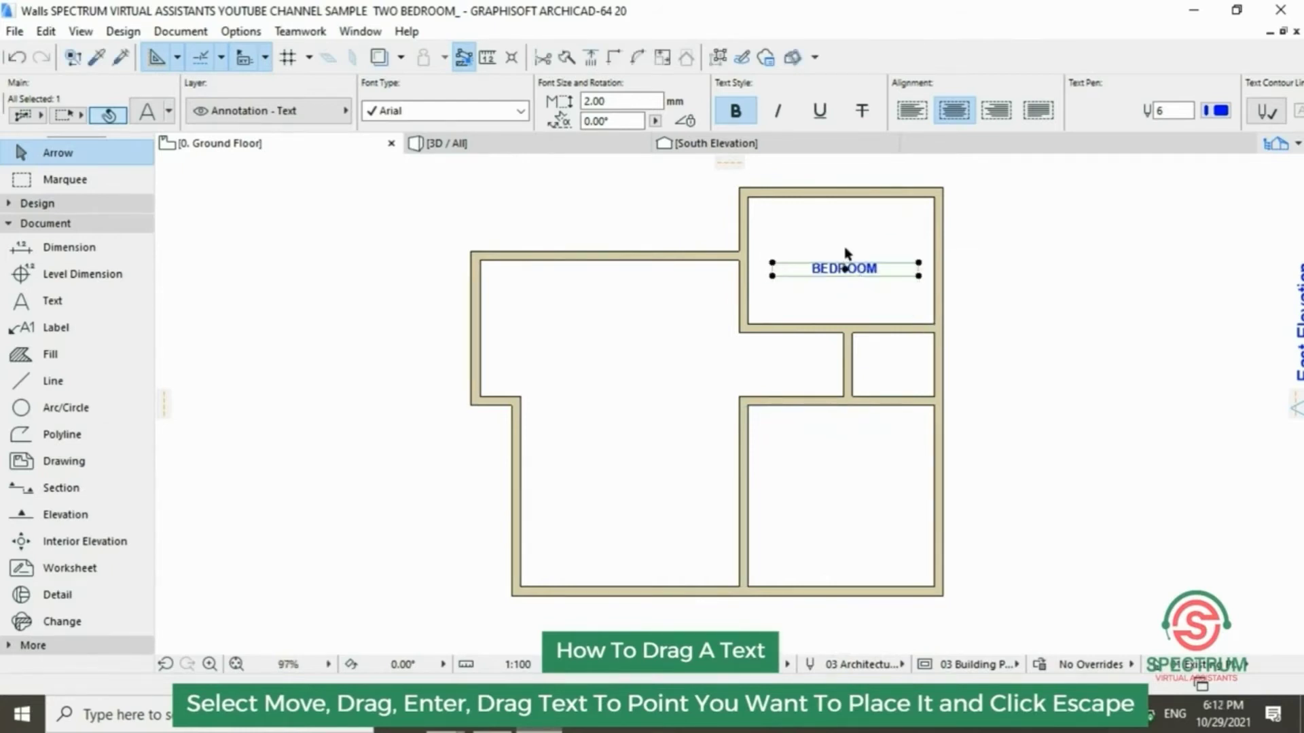
{"action": "key", "text": "Escape"}
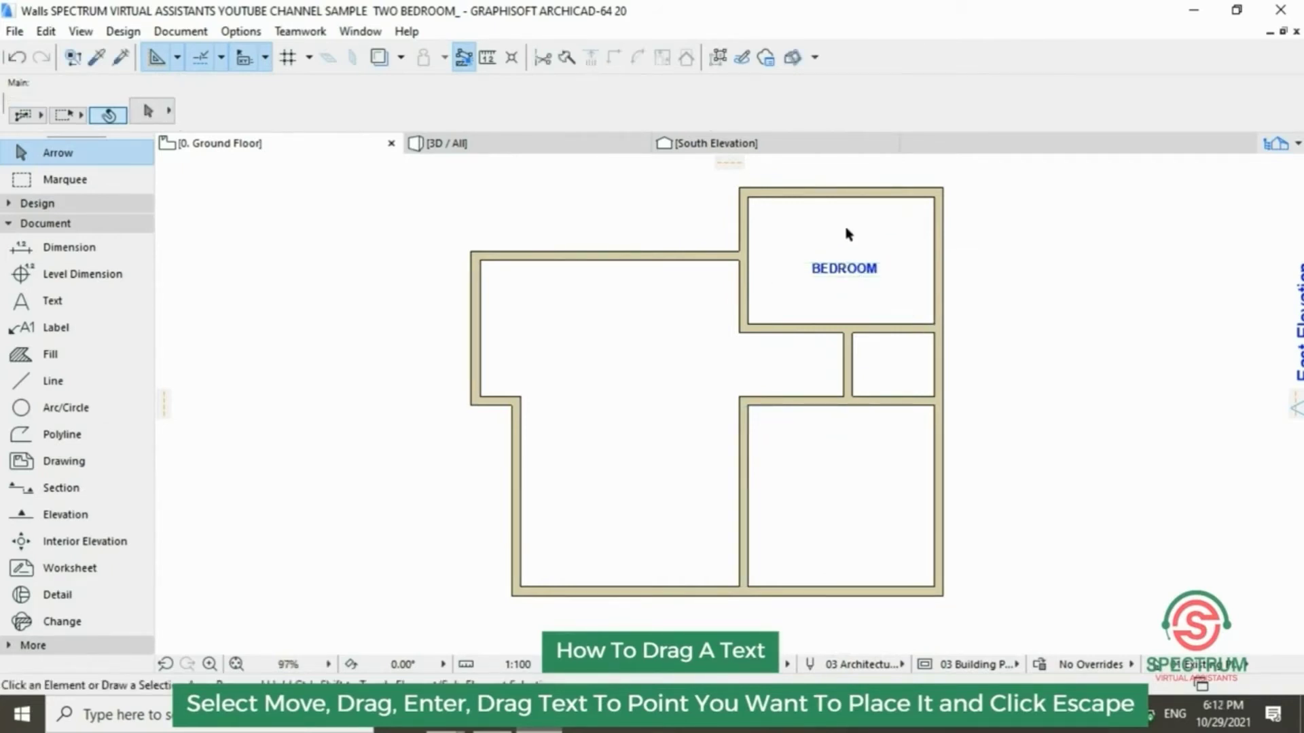
Drag a copy of the BEDROOM text straight down into the middle of the lower-right room.
{"action": "left_click", "coordinate": [869, 271]}
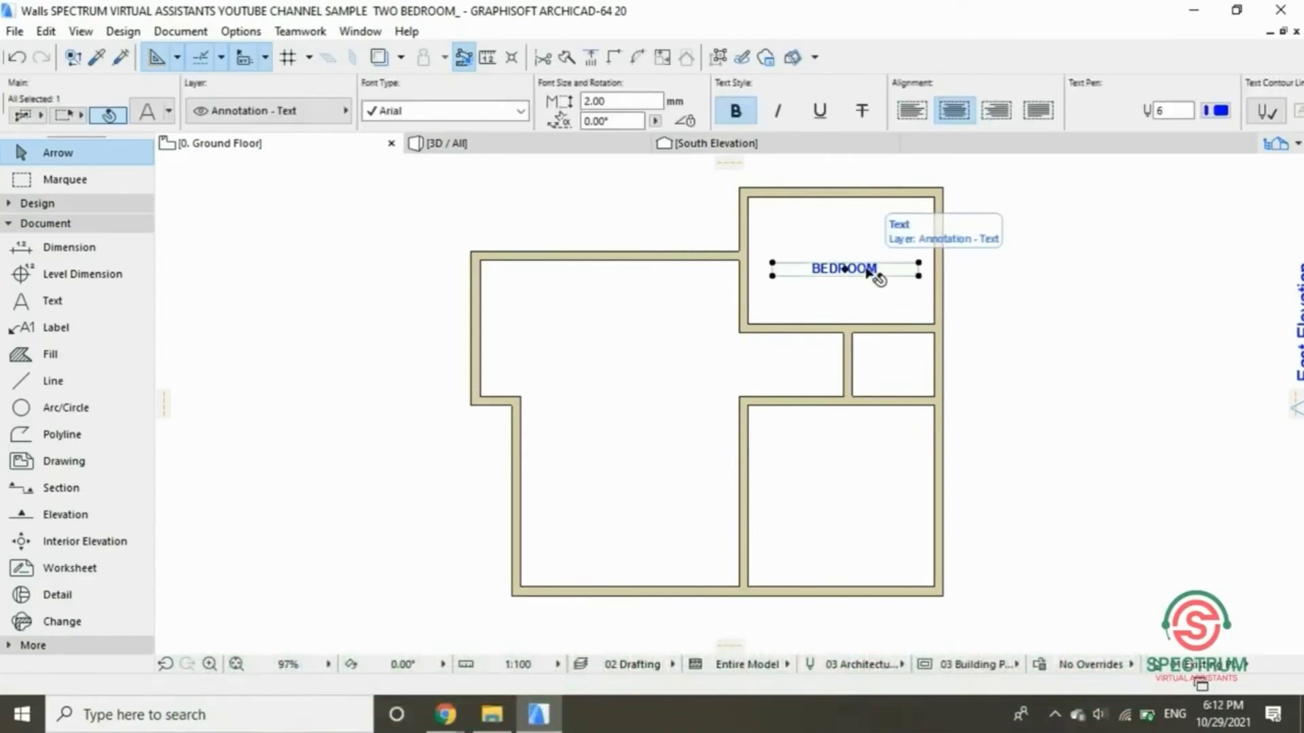
{"action": "right_click", "coordinate": [868, 271]}
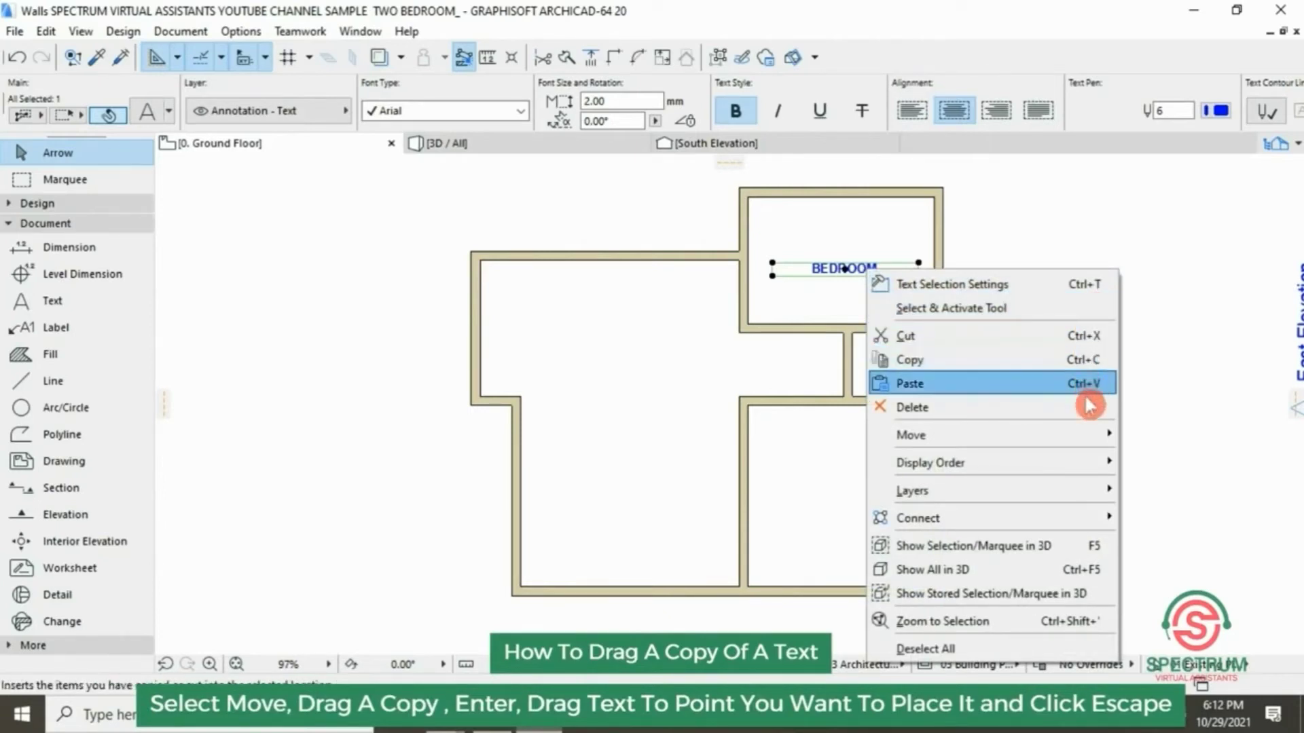
{"action": "mouse_move", "coordinate": [1082, 434]}
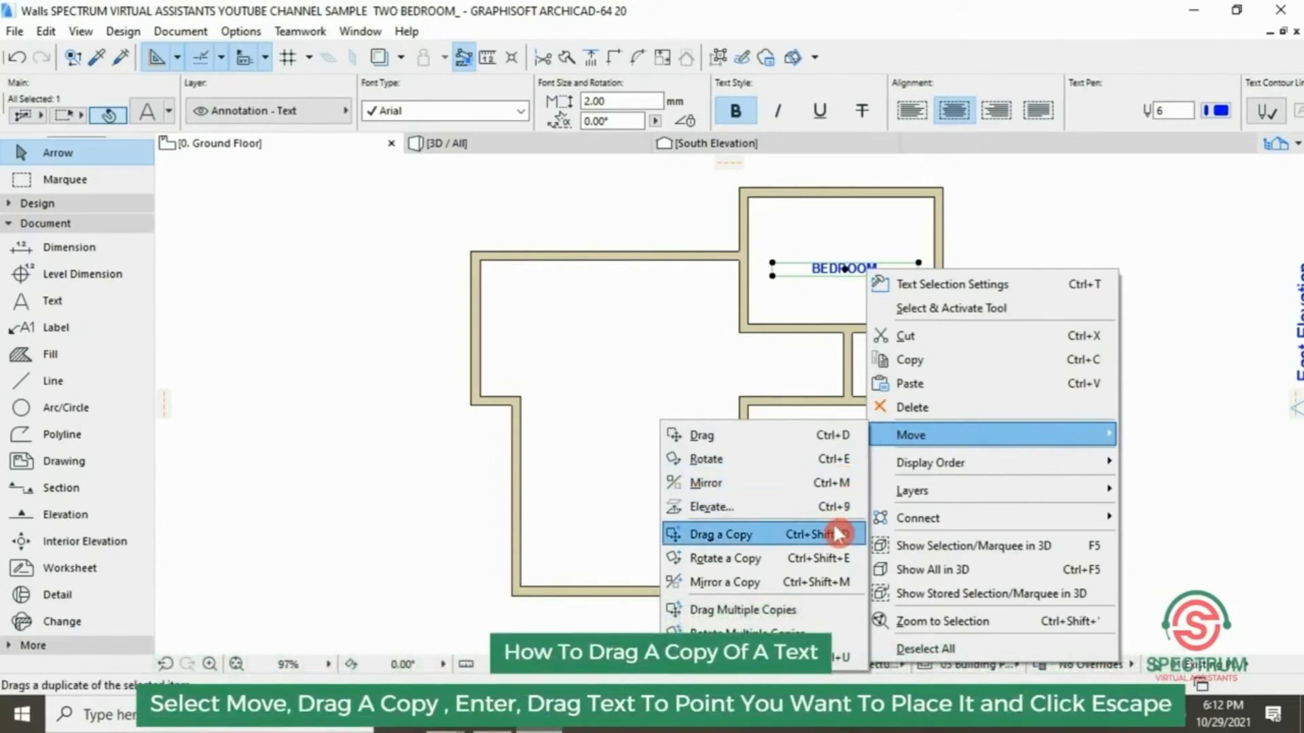
{"action": "left_click", "coordinate": [795, 537]}
{"action": "left_click", "coordinate": [854, 271]}
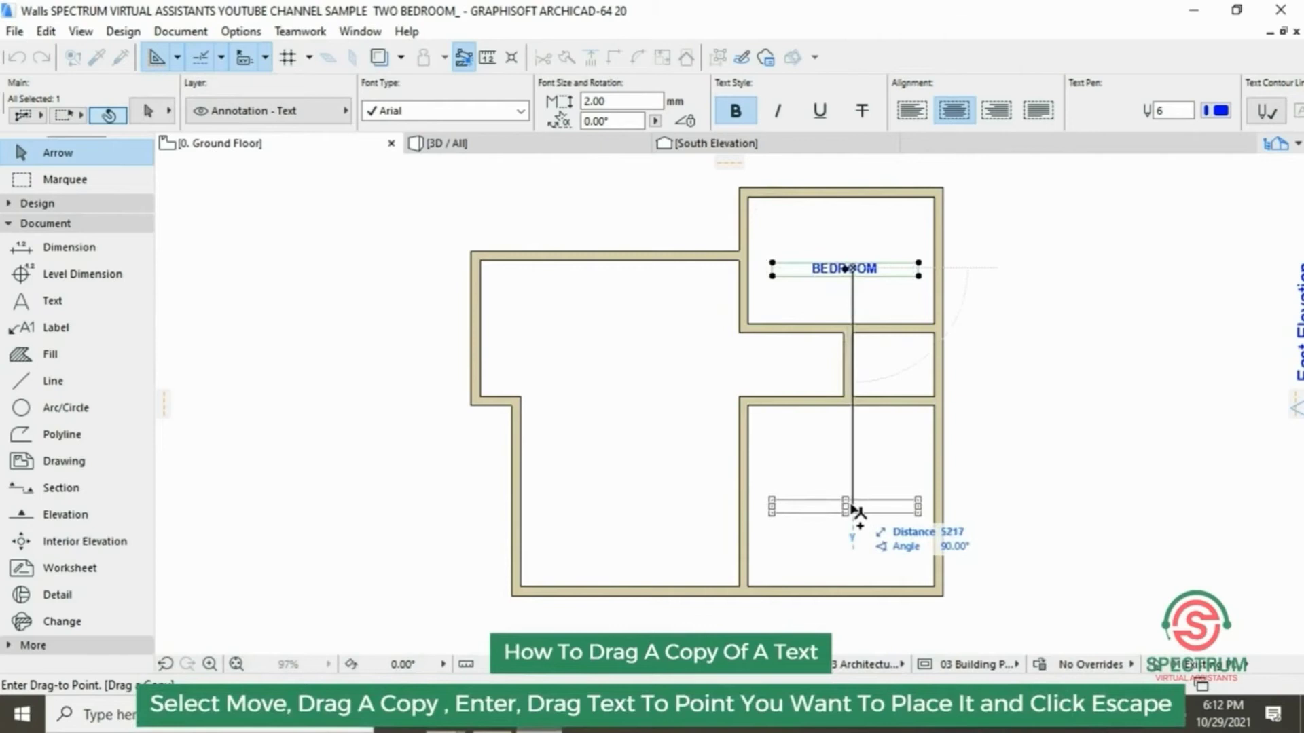
{"action": "left_click", "coordinate": [853, 506]}
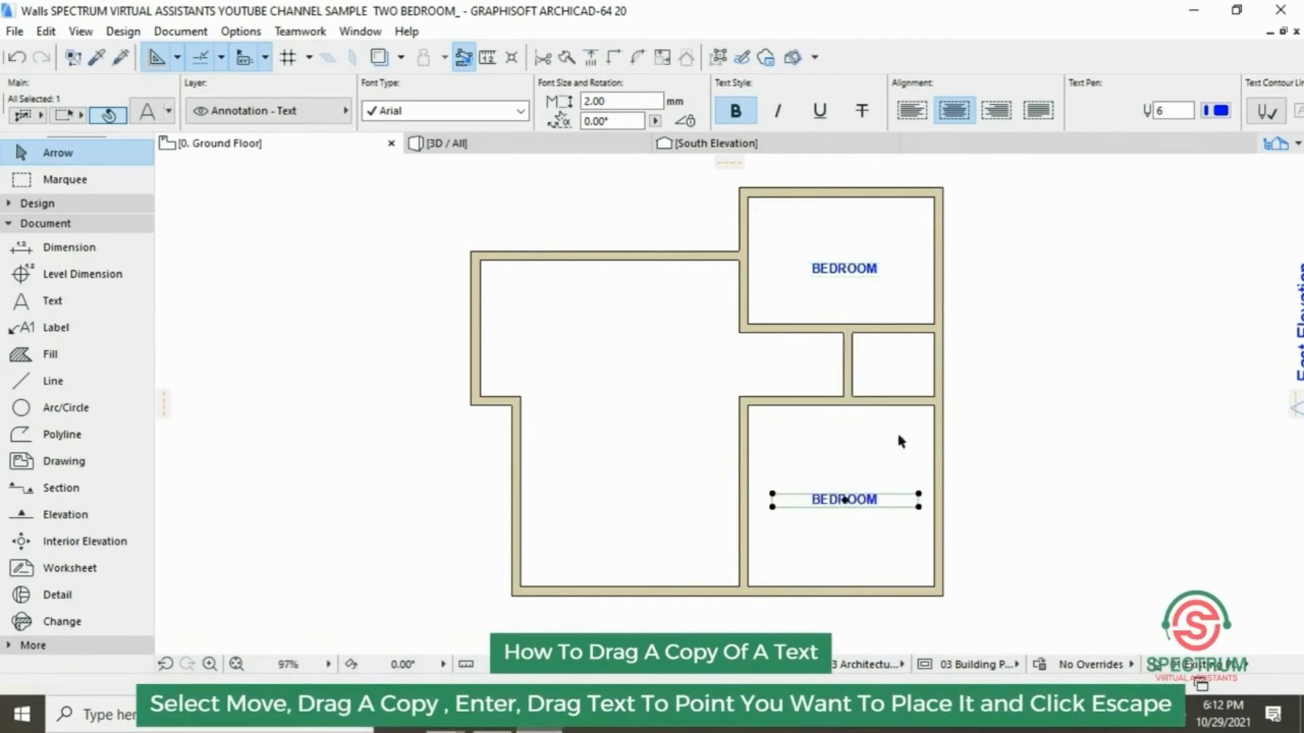
{"action": "key", "text": "Escape"}
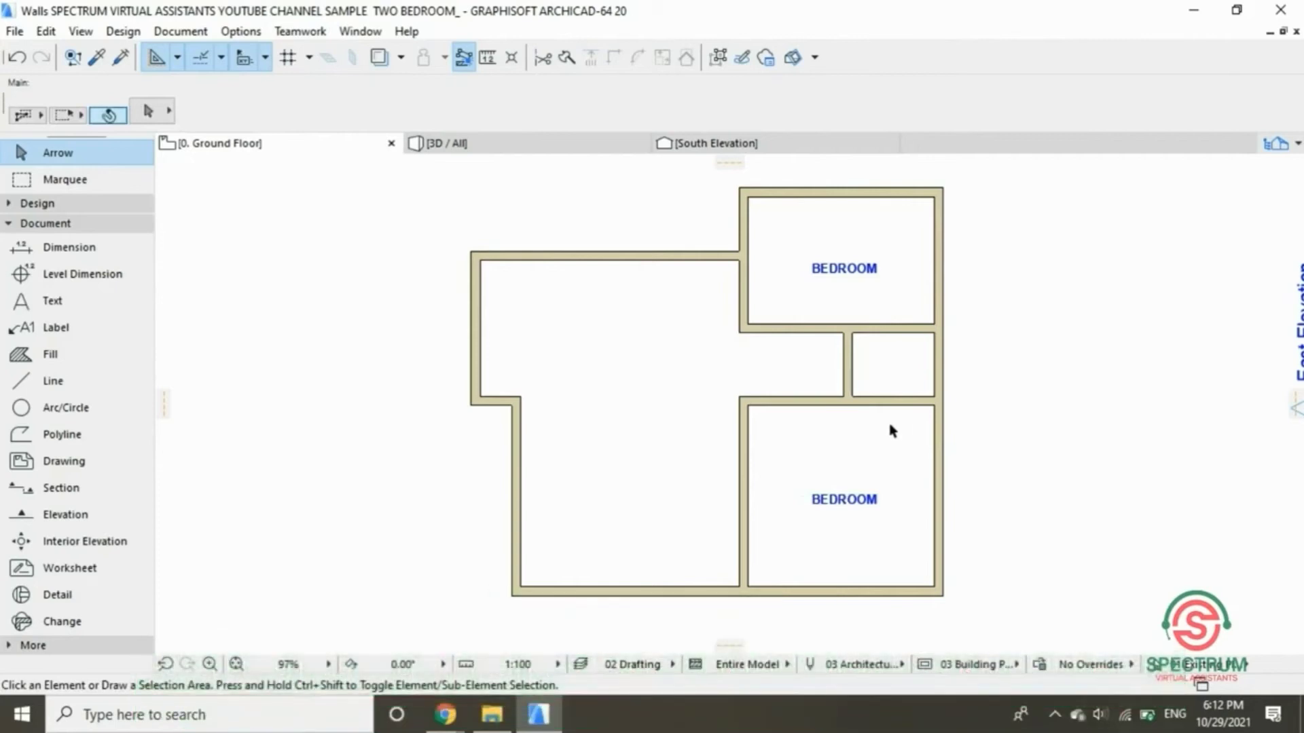
Place a text block reading KITCHEN in the upper part of the large left room.
{"action": "left_click", "coordinate": [73, 304]}
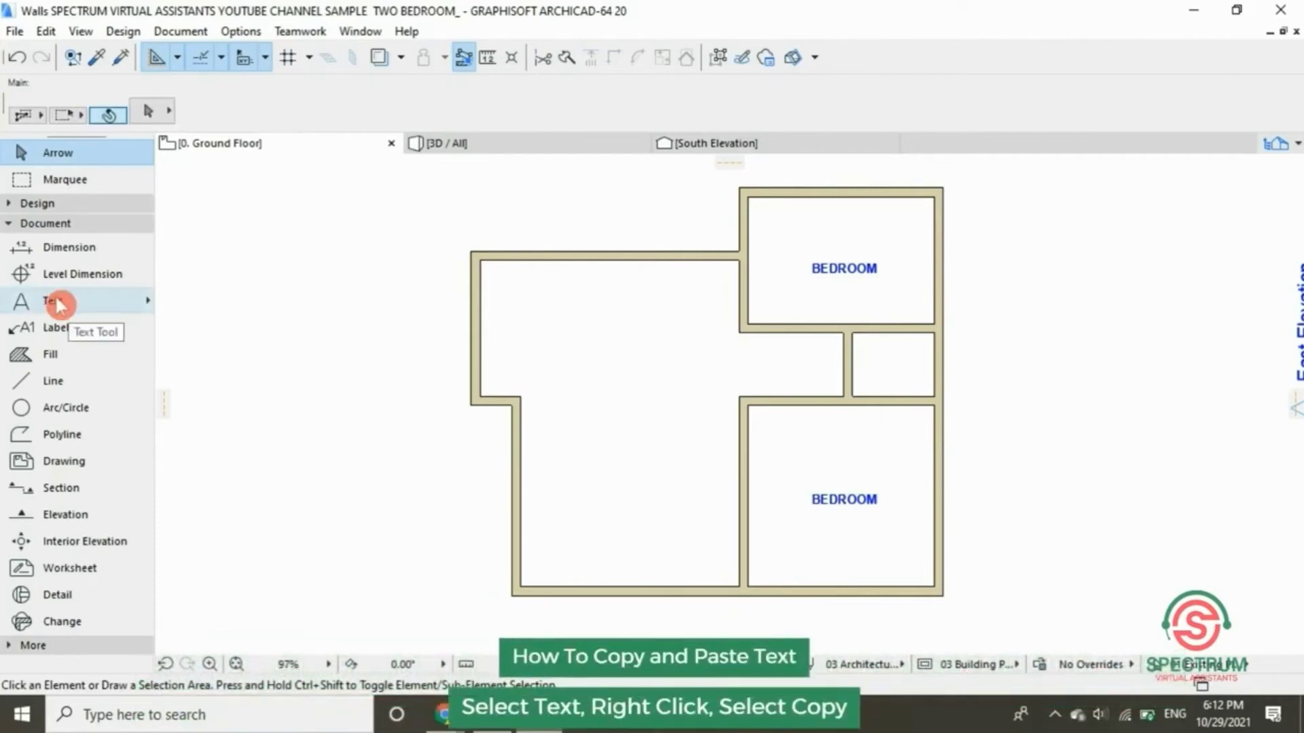
{"action": "left_click", "coordinate": [563, 317]}
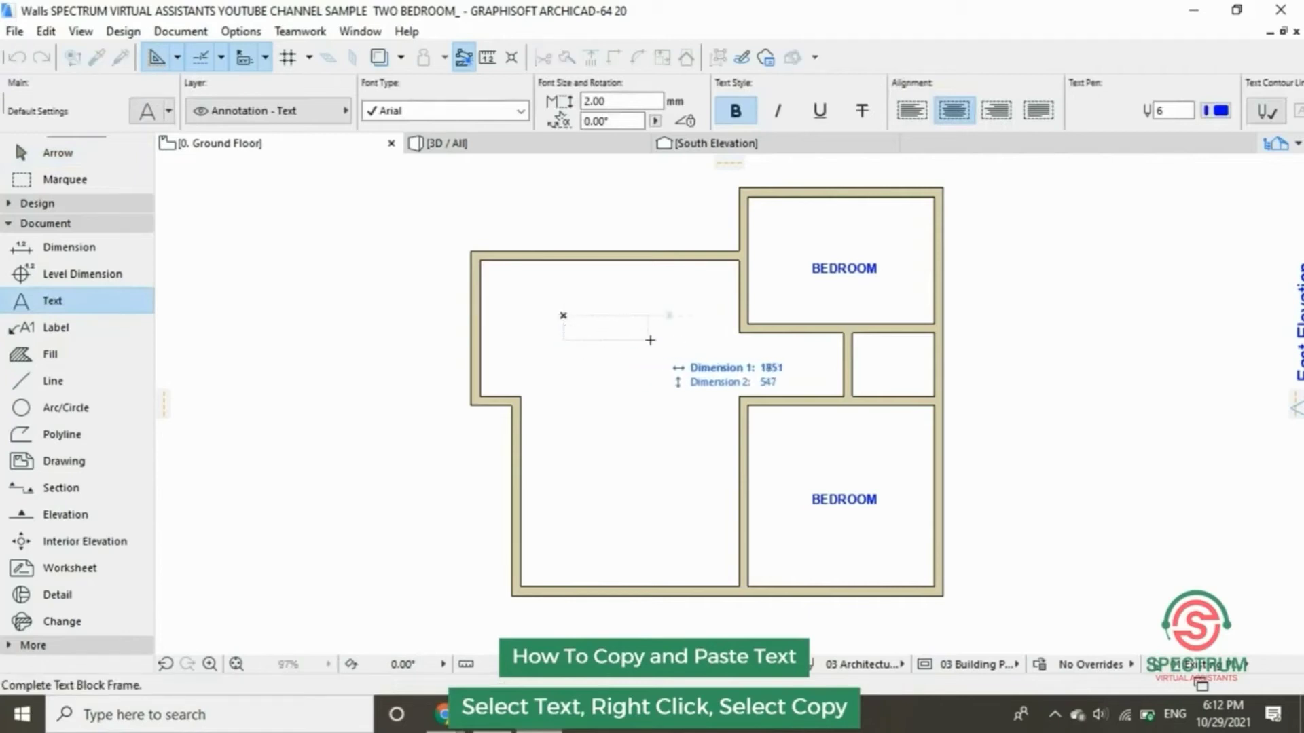
{"action": "left_click", "coordinate": [674, 341]}
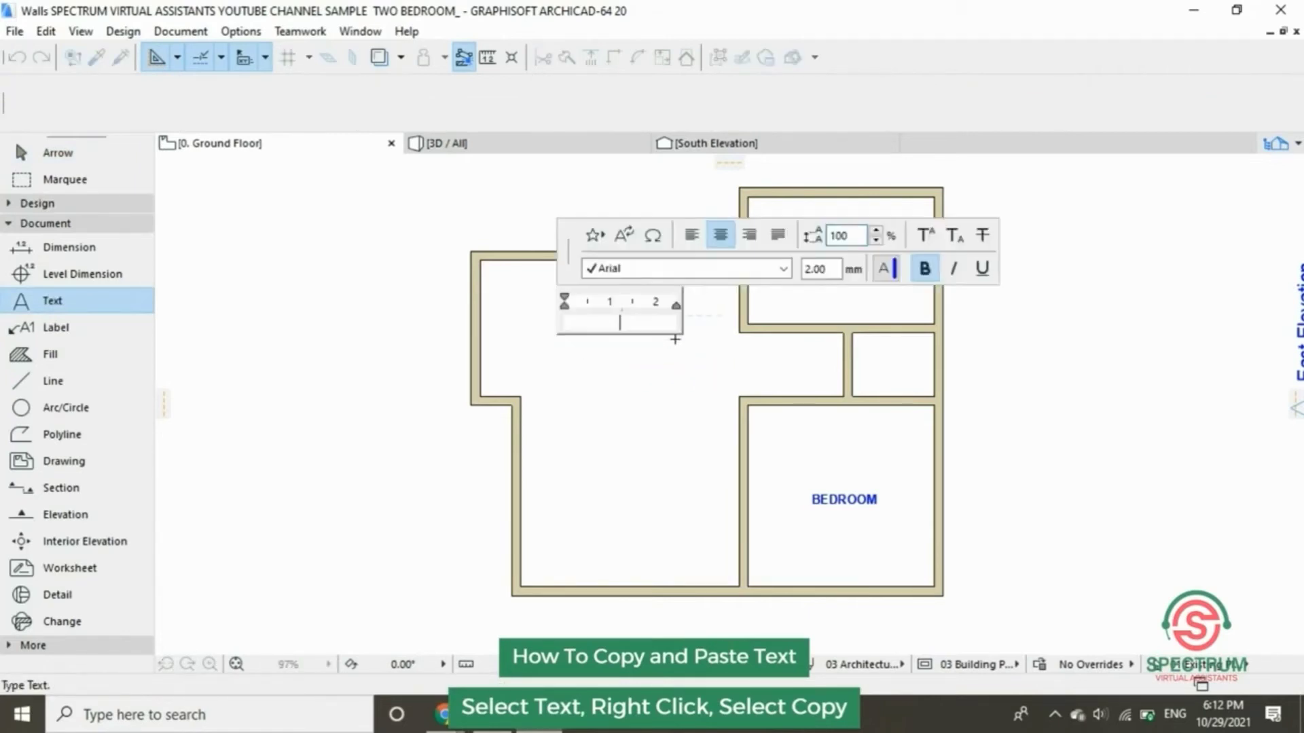
{"action": "type", "text": "KI"}
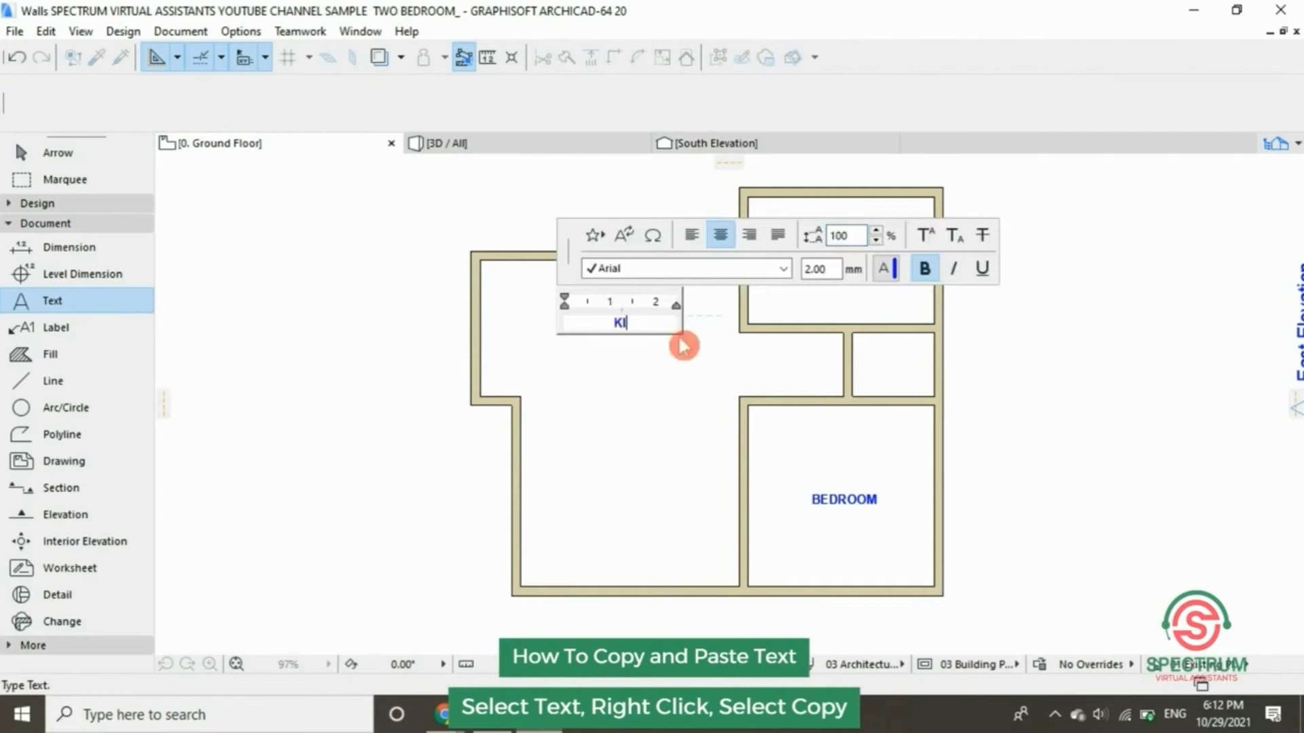
{"action": "type", "text": "TCHEN"}
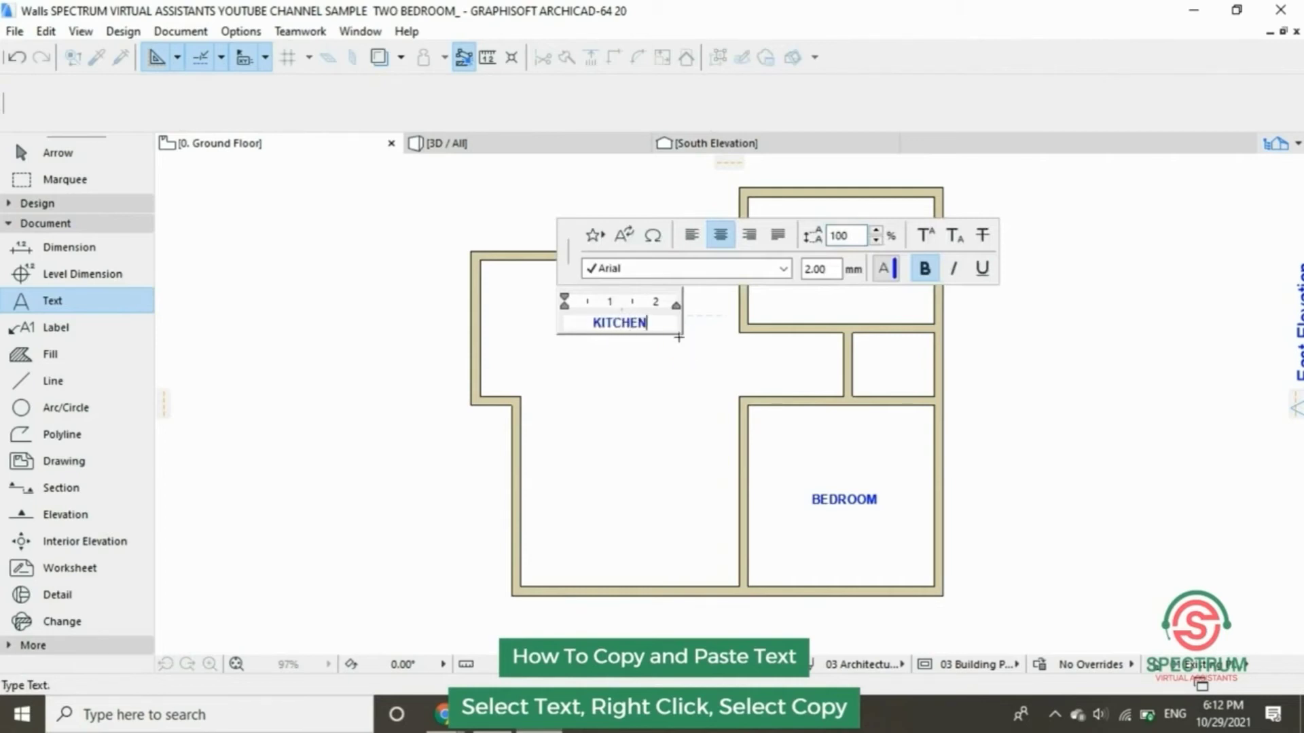
{"action": "left_click", "coordinate": [650, 361]}
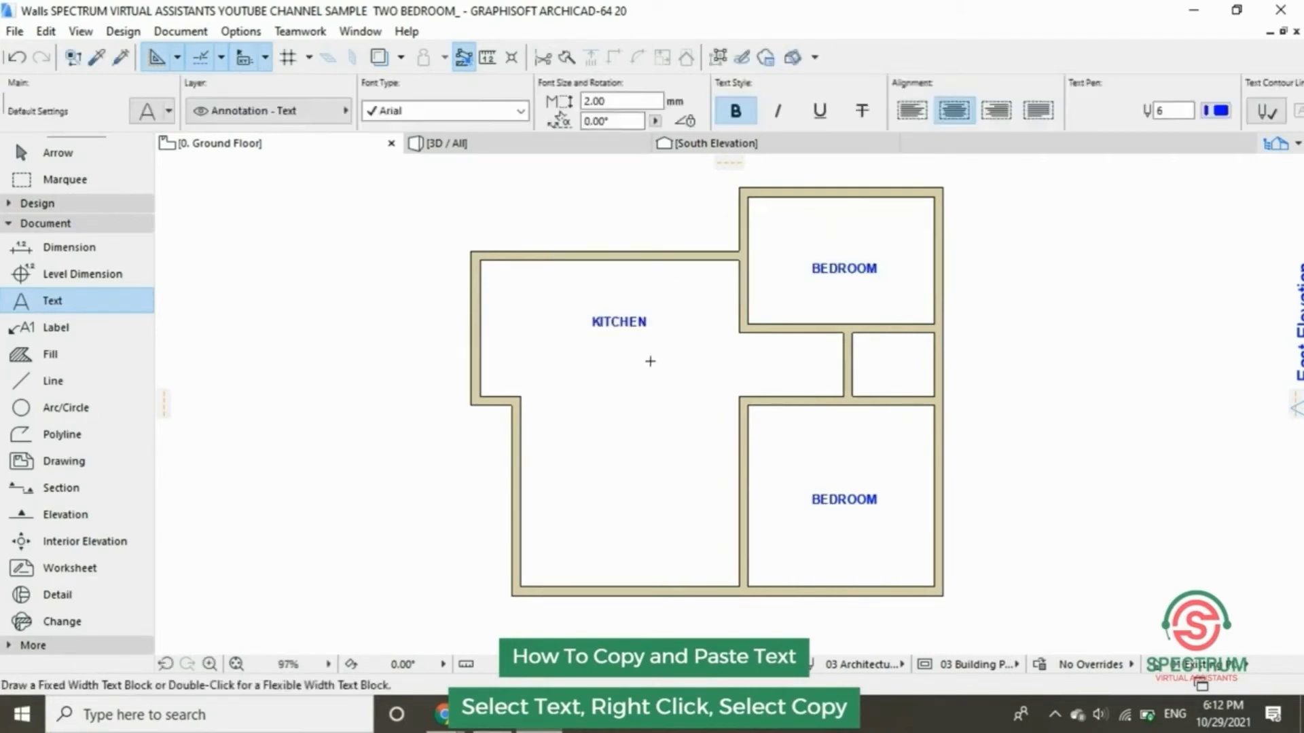
{"action": "key", "text": "Escape"}
Copy the KITCHEN text and paste the duplicate directly below the original, in the lower part of the large left room.
{"action": "left_click", "coordinate": [642, 324]}
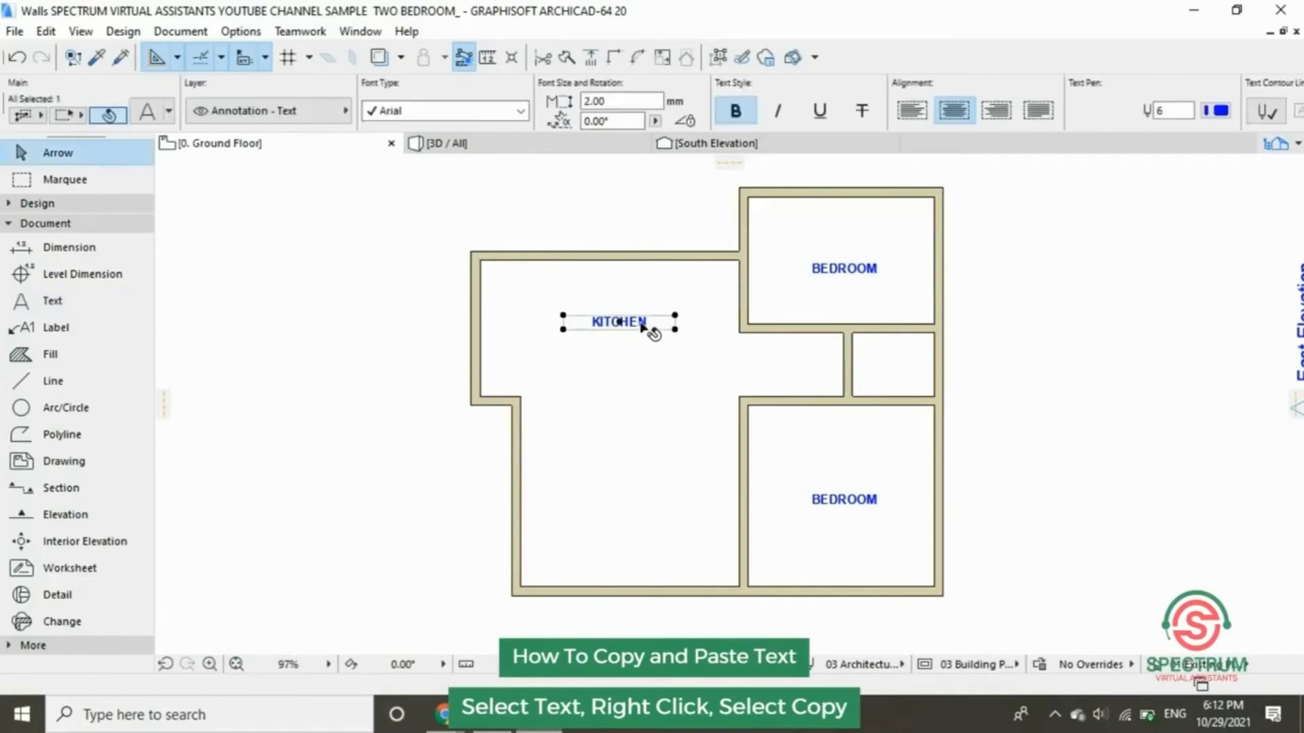
{"action": "right_click", "coordinate": [642, 326]}
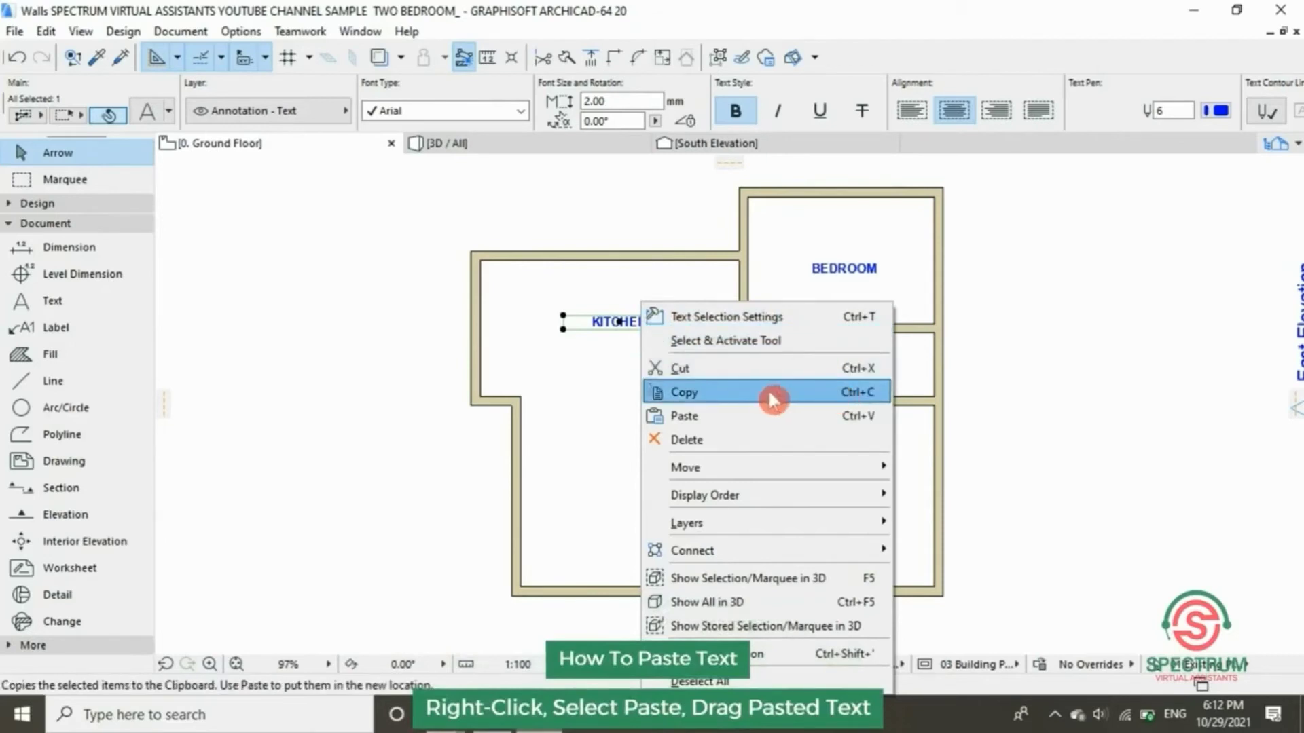
{"action": "left_click", "coordinate": [793, 392]}
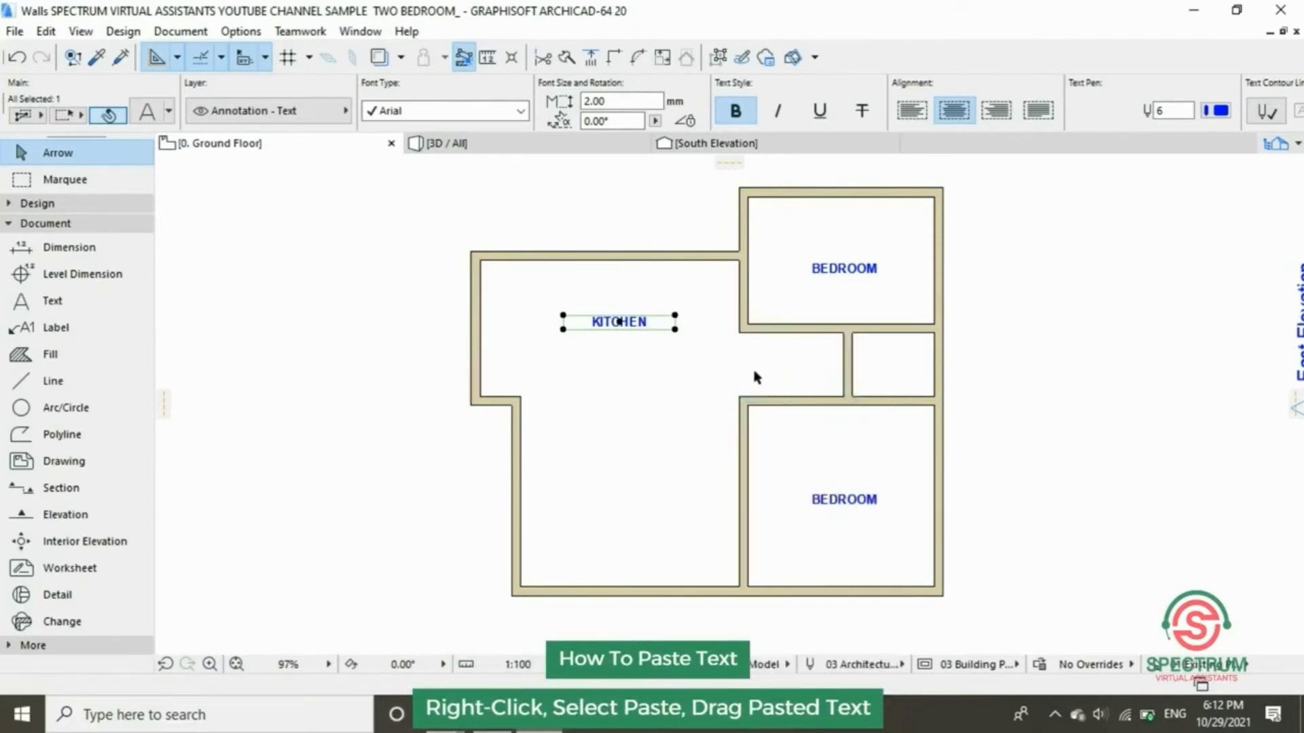
{"action": "right_click", "coordinate": [637, 322]}
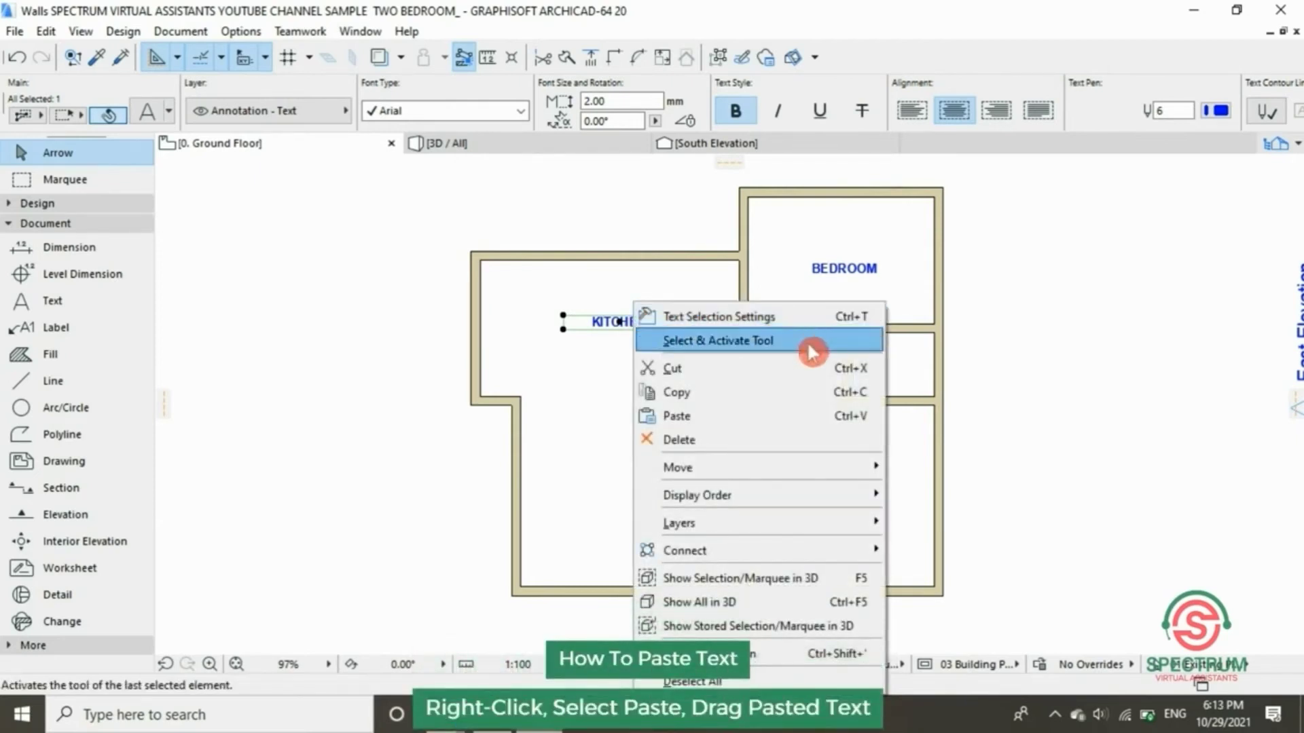
{"action": "left_click", "coordinate": [795, 421]}
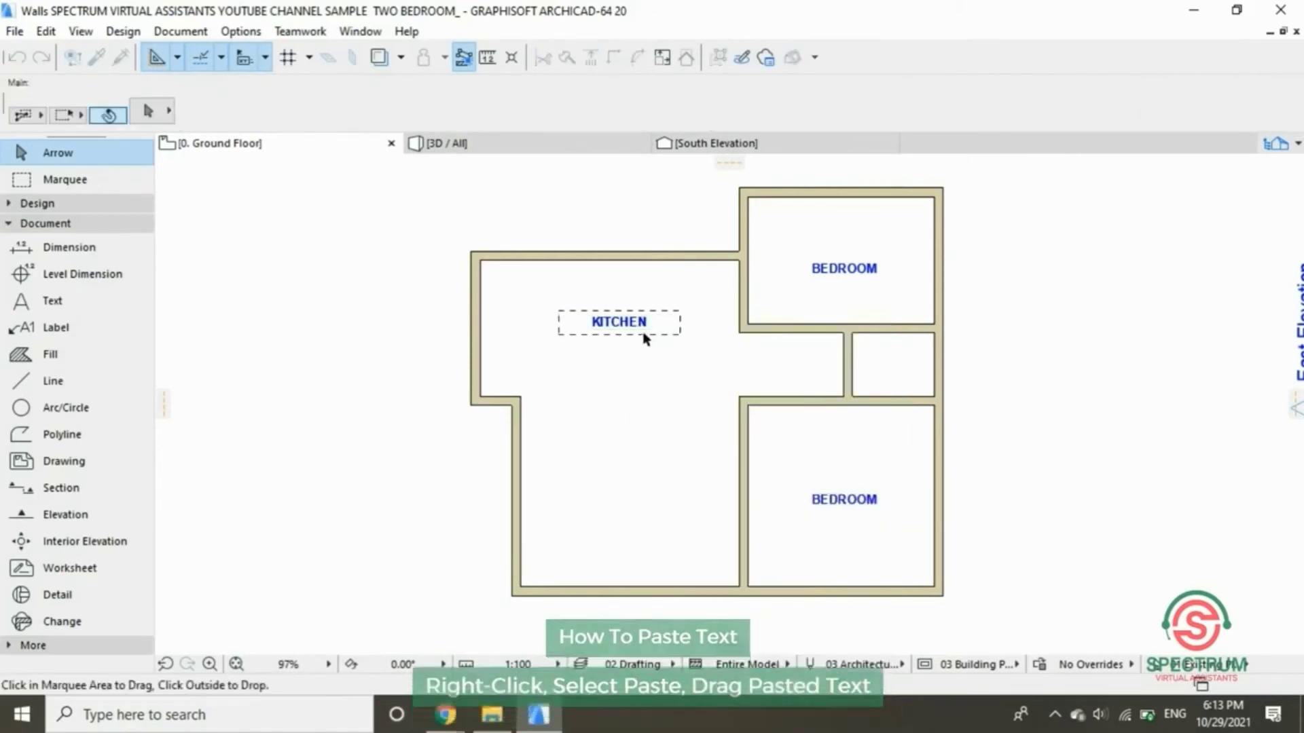
{"action": "left_click", "coordinate": [645, 322]}
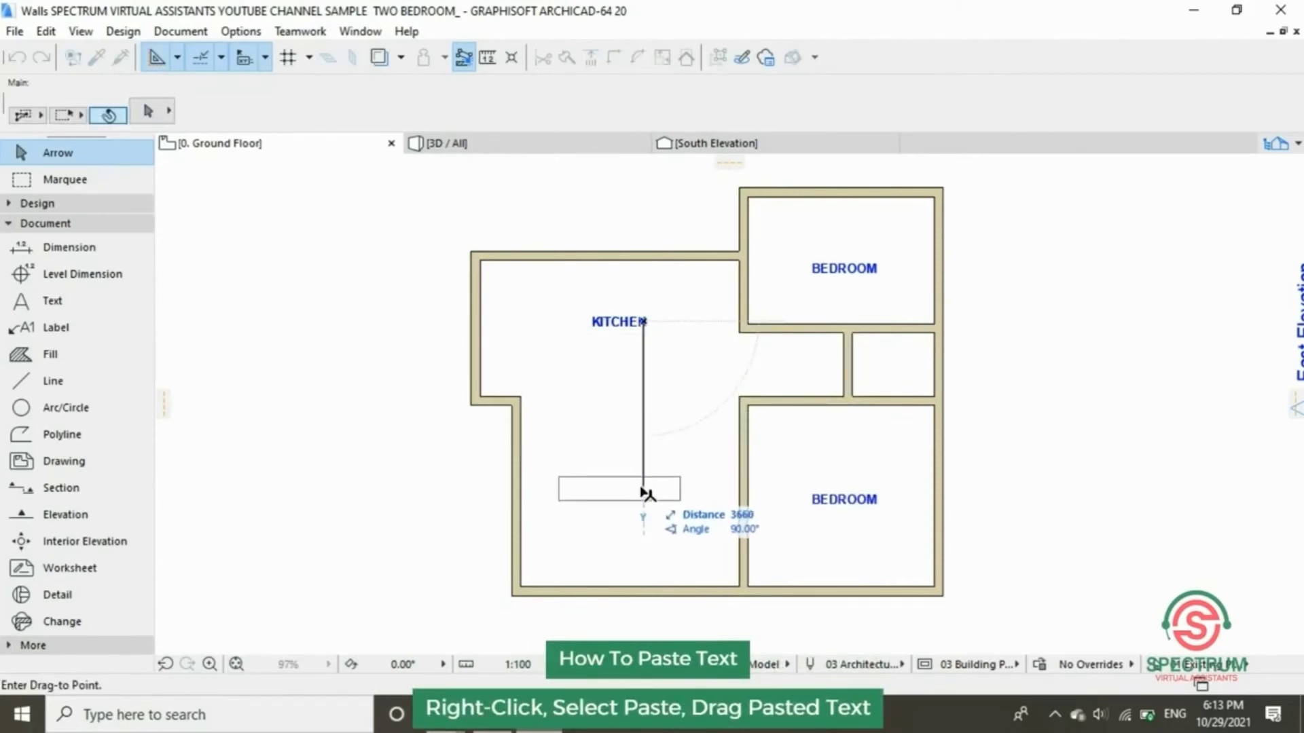
{"action": "left_click", "coordinate": [645, 508]}
{"action": "left_click", "coordinate": [651, 452]}
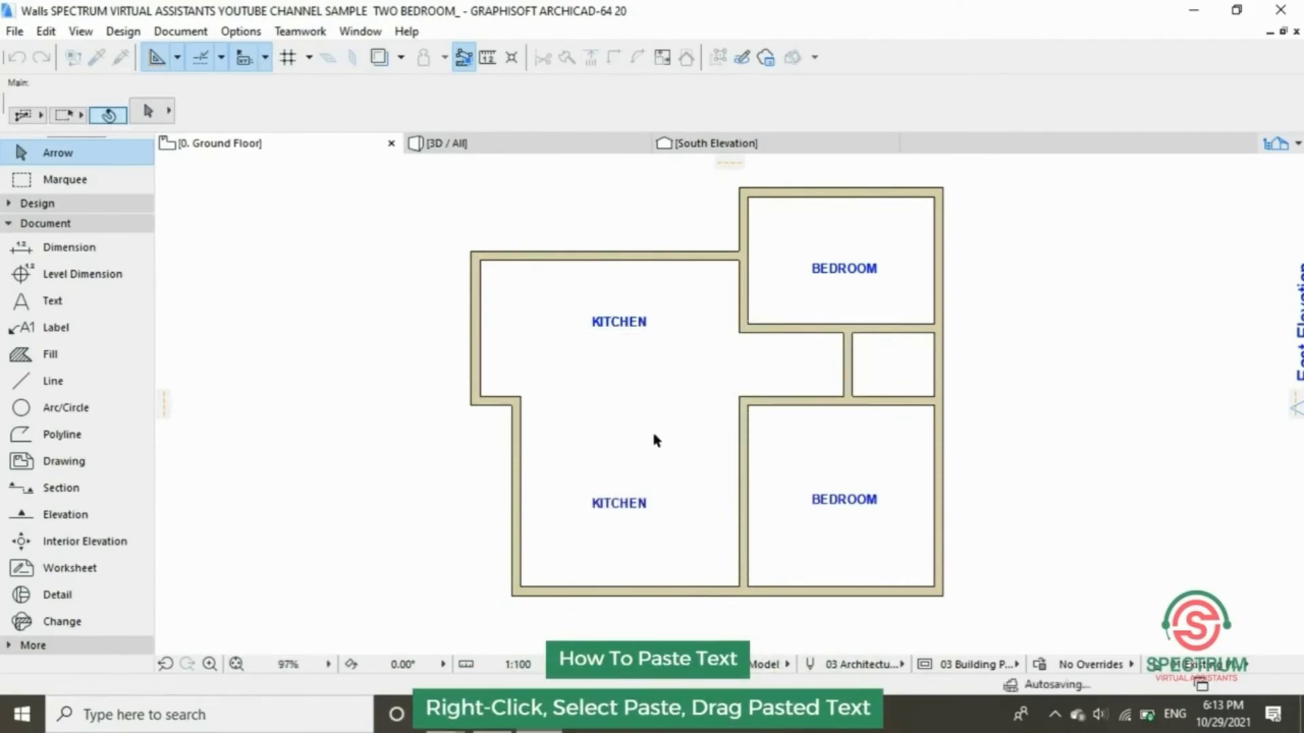
Replace the wording of the lower KITCHEN text with LIVING ROOM.
{"action": "left_click", "coordinate": [655, 510]}
{"action": "double_click", "coordinate": [648, 506]}
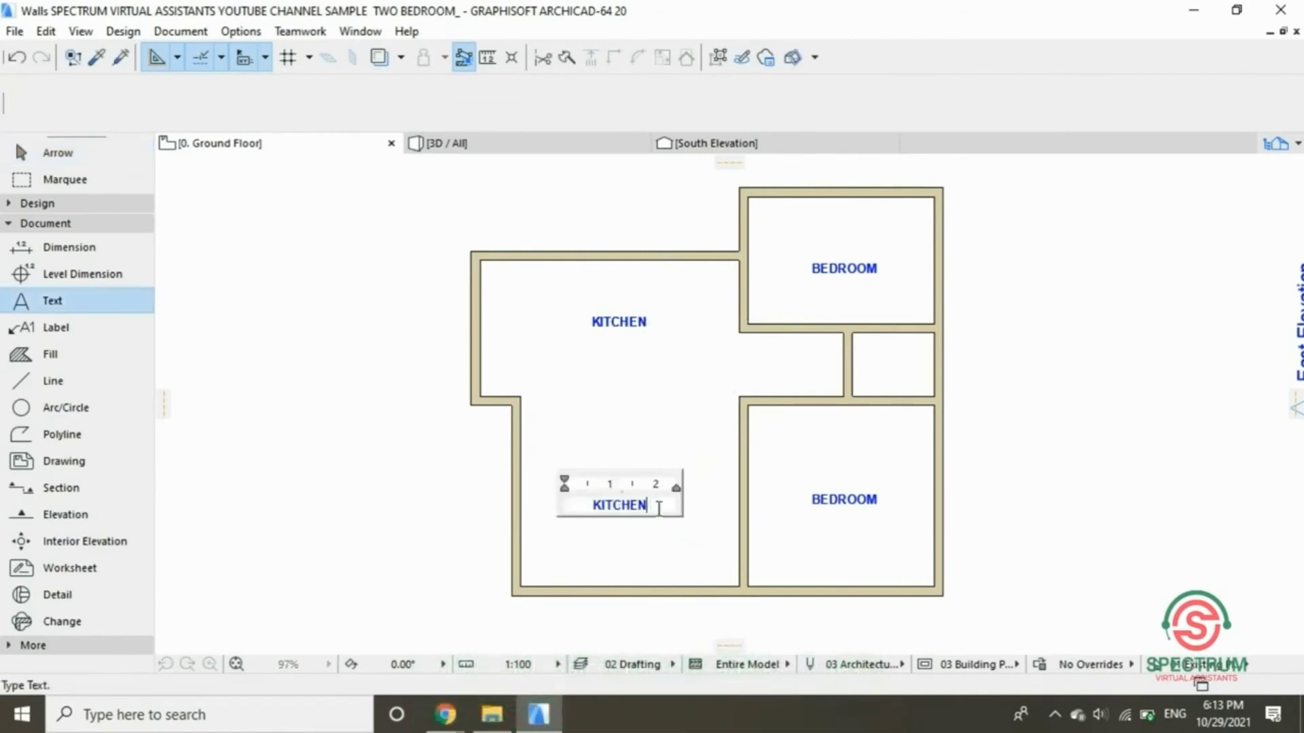
{"action": "left_click_drag", "start_coordinate": [650, 506], "coordinate": [531, 497]}
{"action": "key", "text": "Delete"}
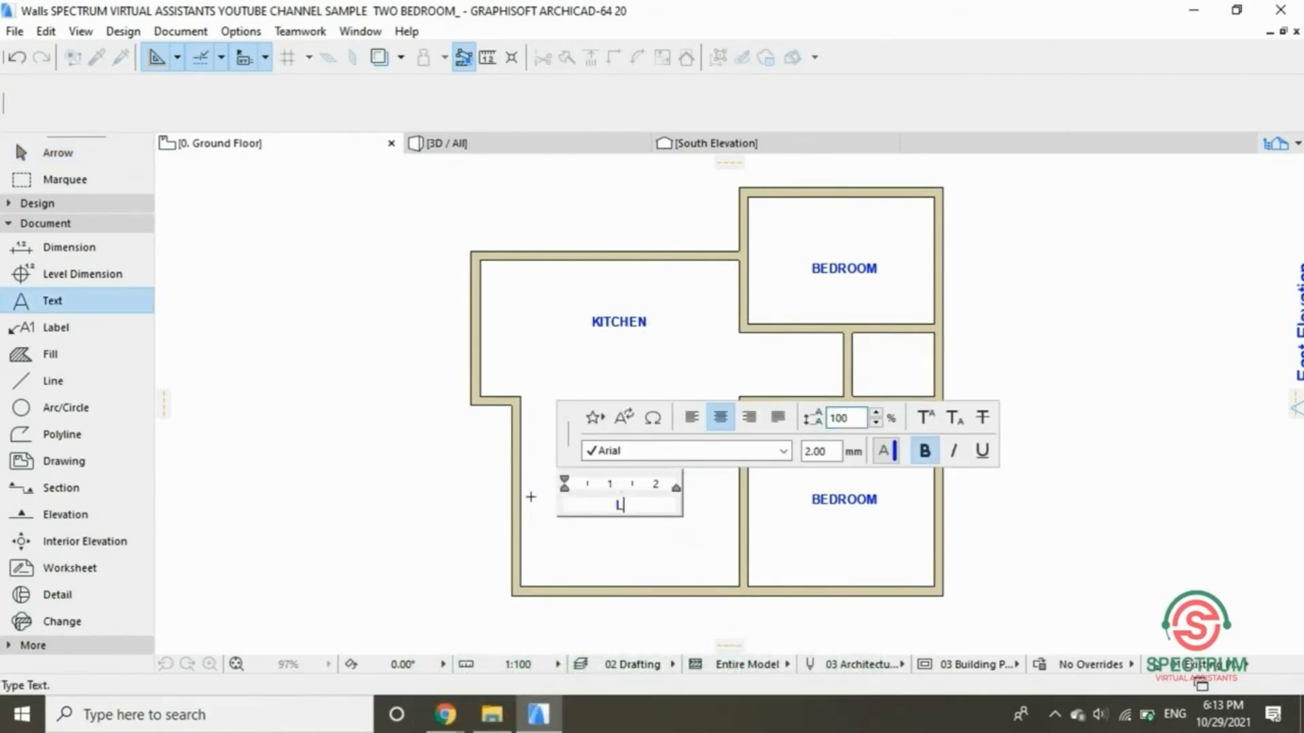
{"action": "left_click", "coordinate": [535, 506]}
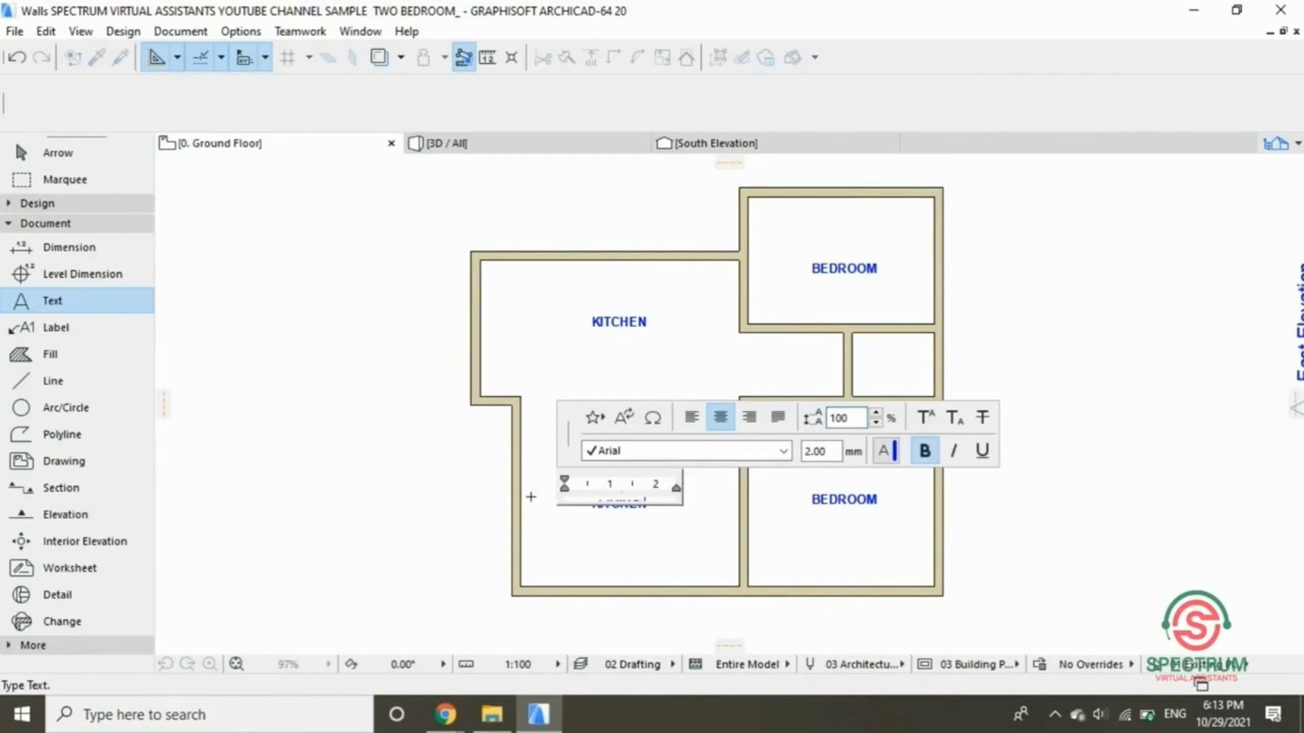
{"action": "left_click", "coordinate": [536, 506]}
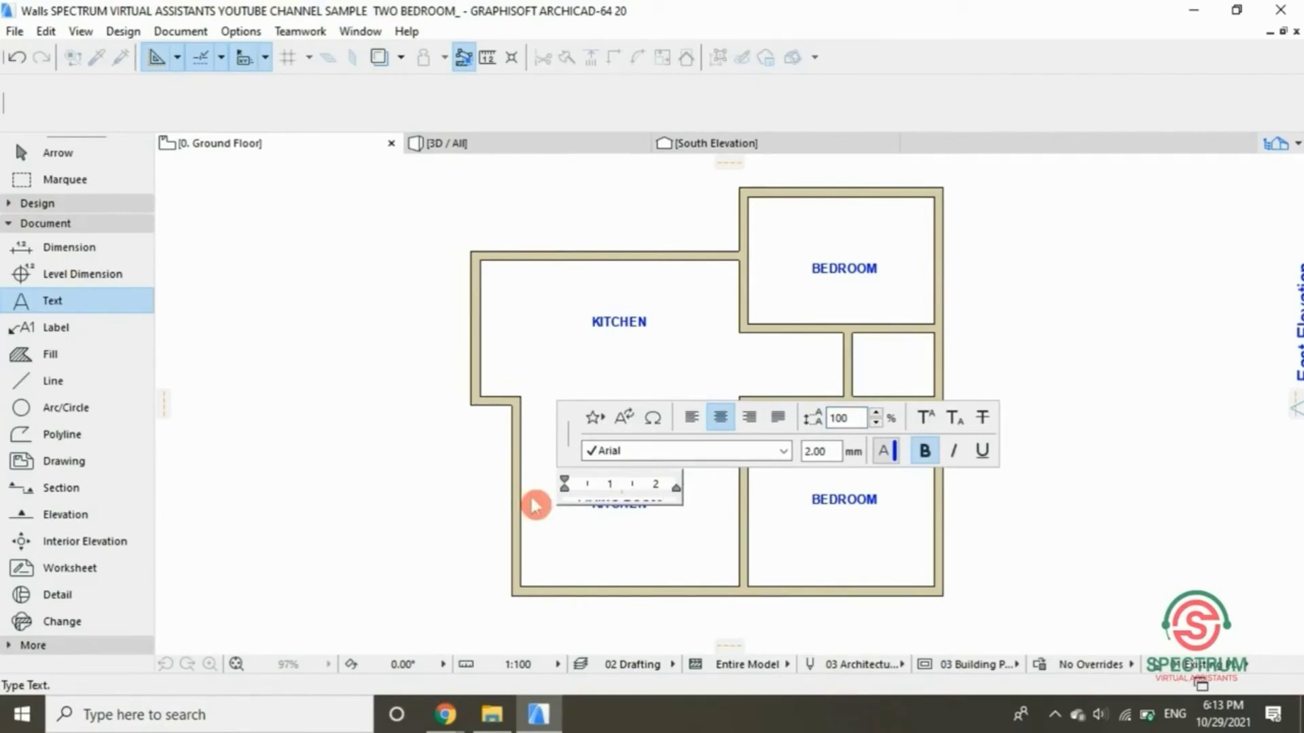
{"action": "left_click", "coordinate": [647, 543]}
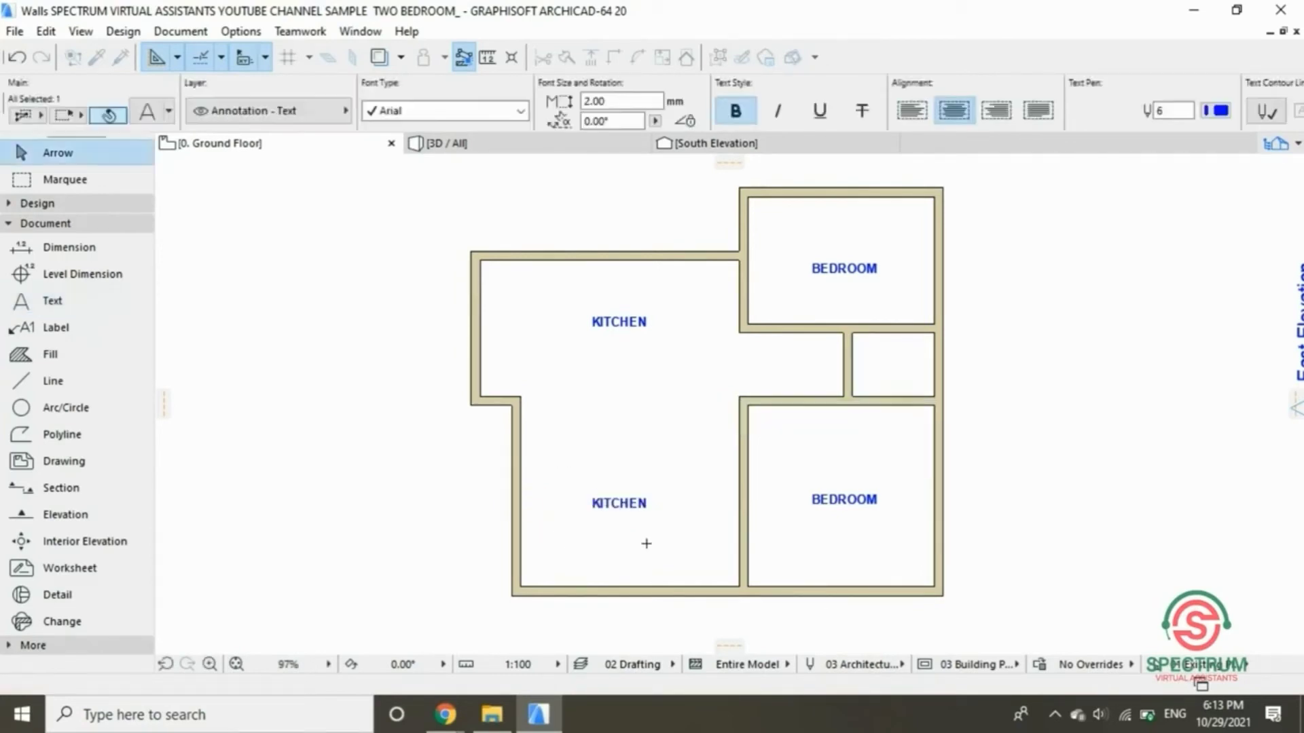
Reopen the LIVING ROOM text block for editing, remove its empty trailing line and finish the edit.
{"action": "left_click", "coordinate": [664, 443]}
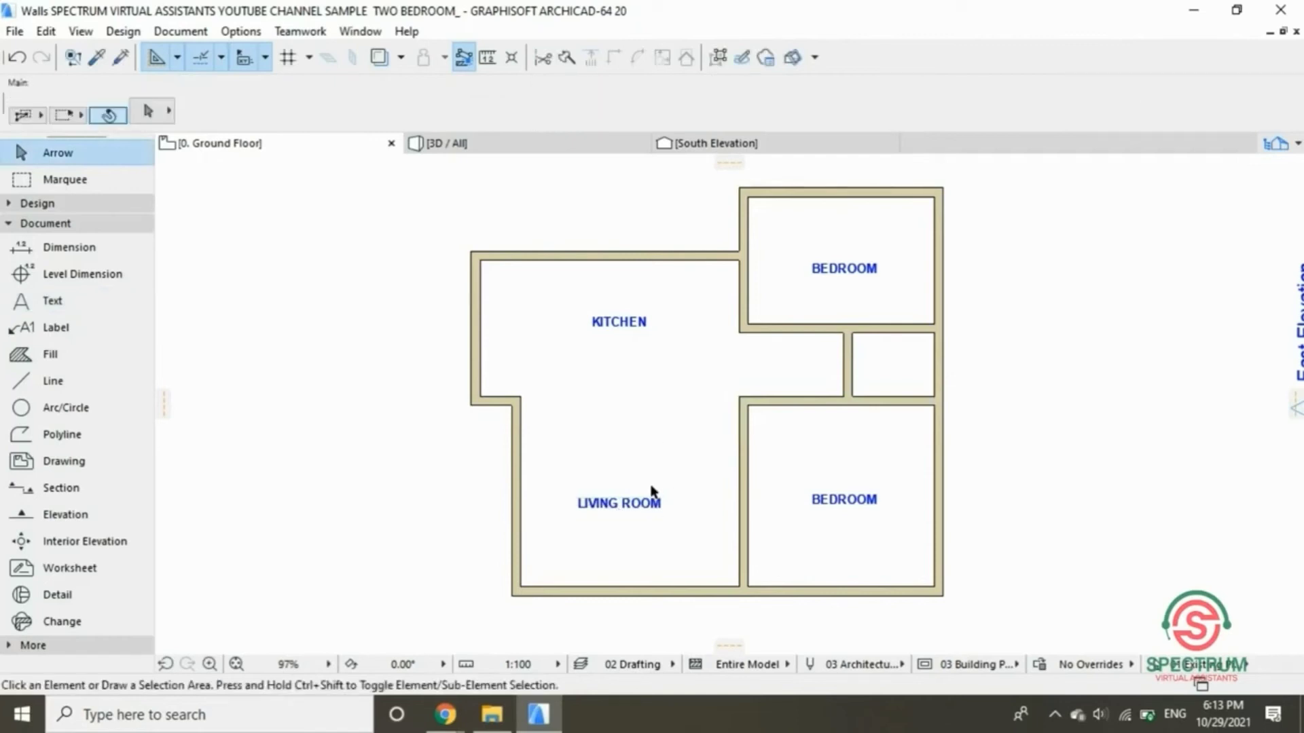
{"action": "left_click", "coordinate": [650, 510]}
{"action": "double_click", "coordinate": [650, 511]}
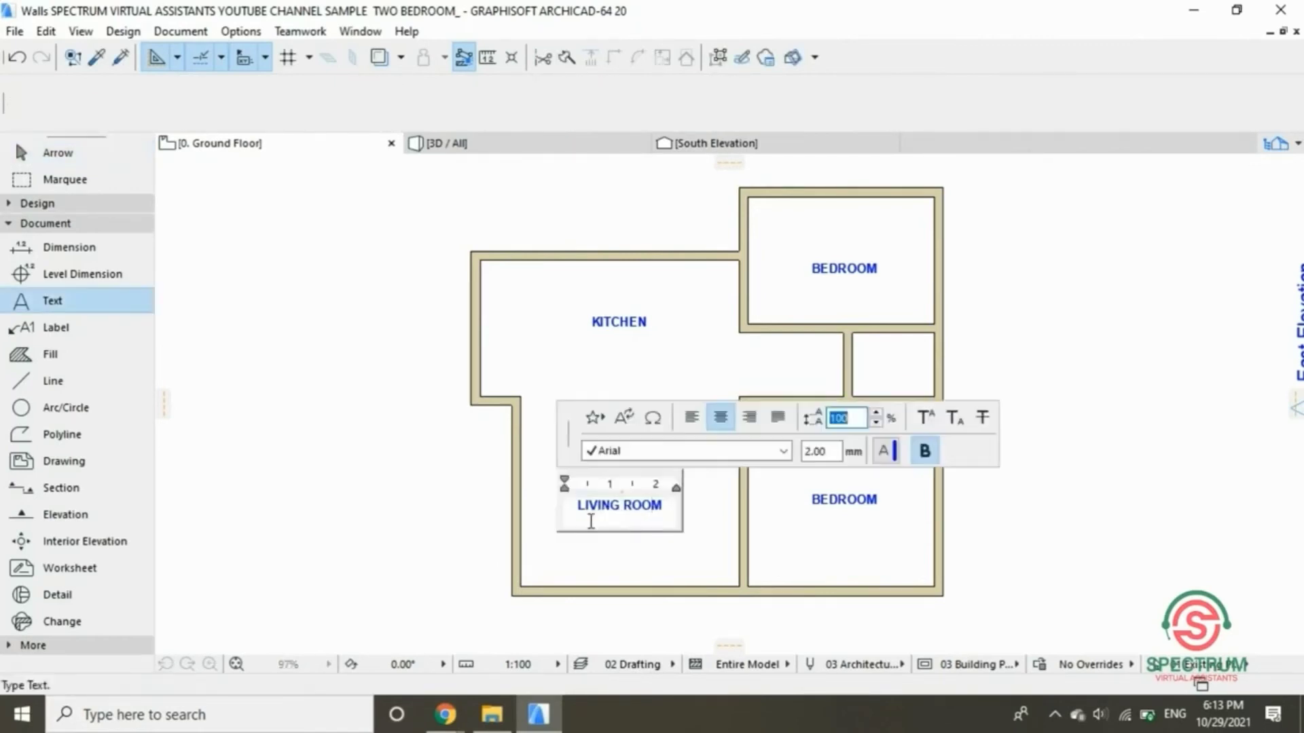
{"action": "left_click", "coordinate": [594, 528]}
{"action": "key", "text": "BackSpace"}
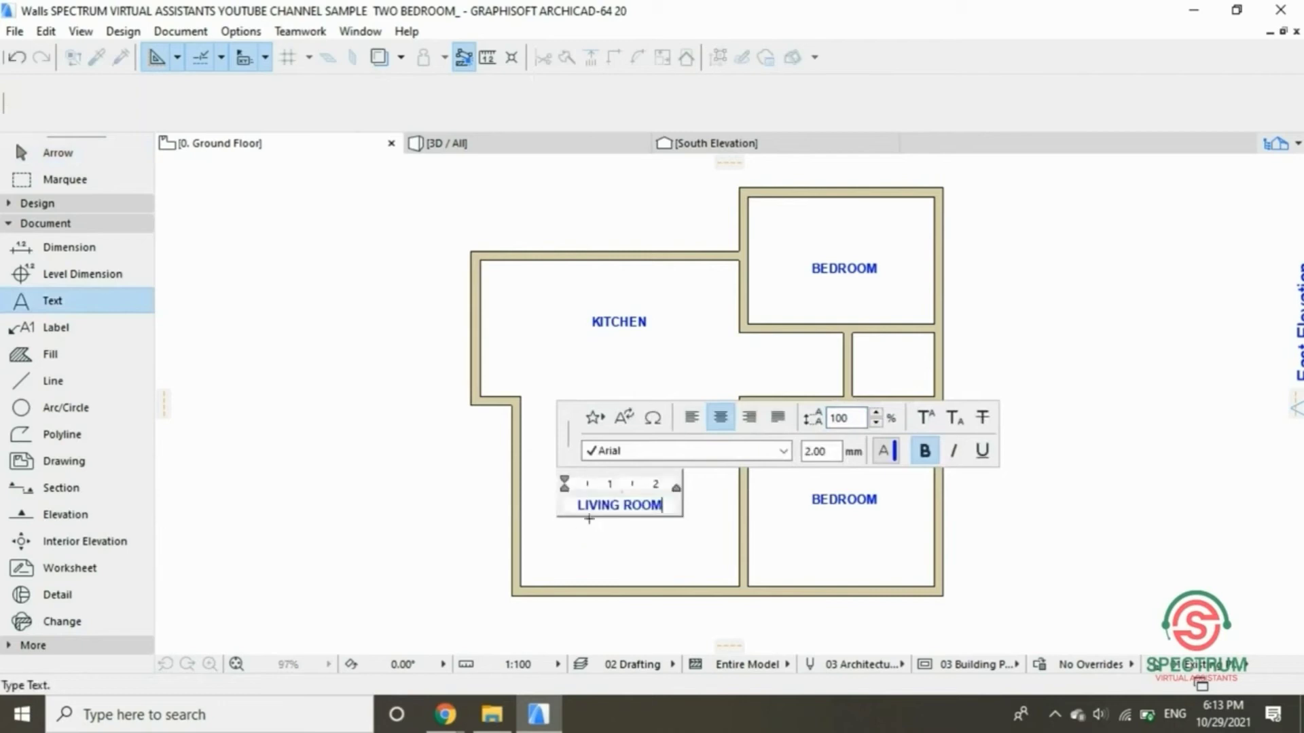
{"action": "left_click", "coordinate": [654, 561]}
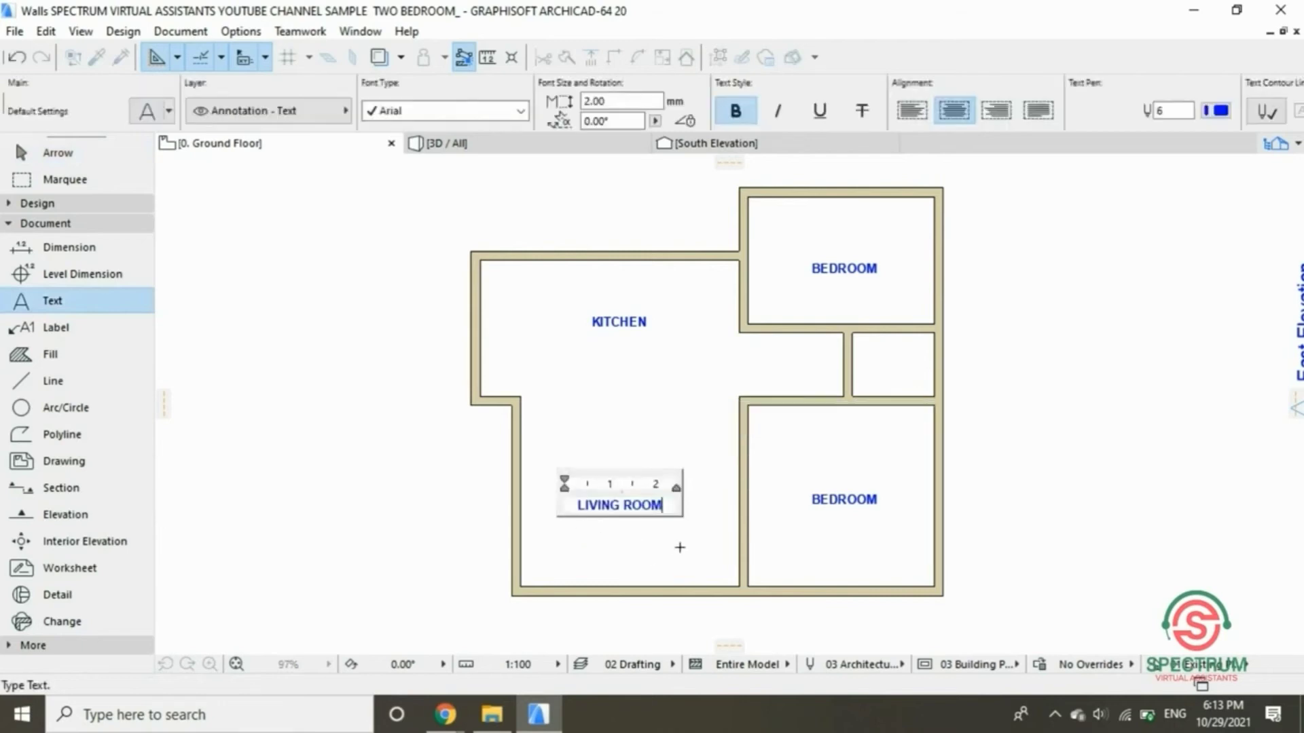
{"action": "left_click", "coordinate": [685, 415]}
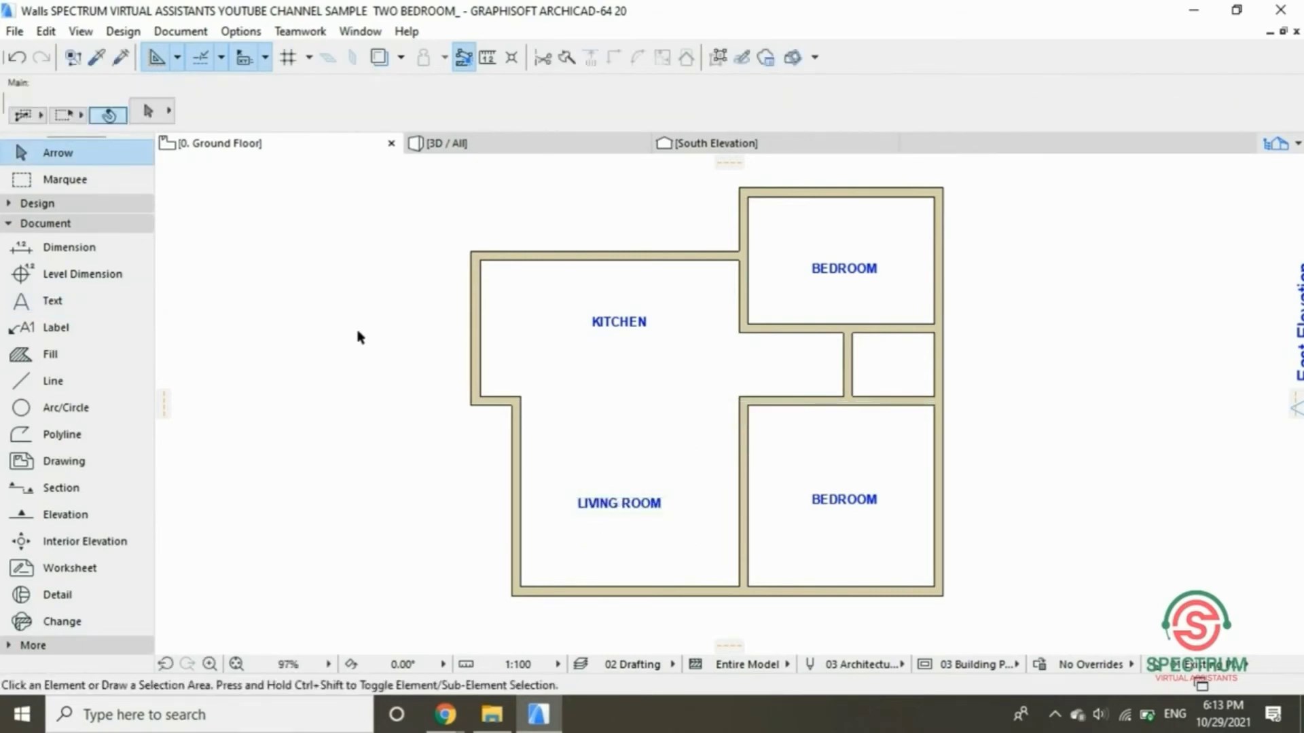
Place a text block reading WC/SHOWER in the passage beside the small room between the two bedrooms.
{"action": "left_click", "coordinate": [57, 305]}
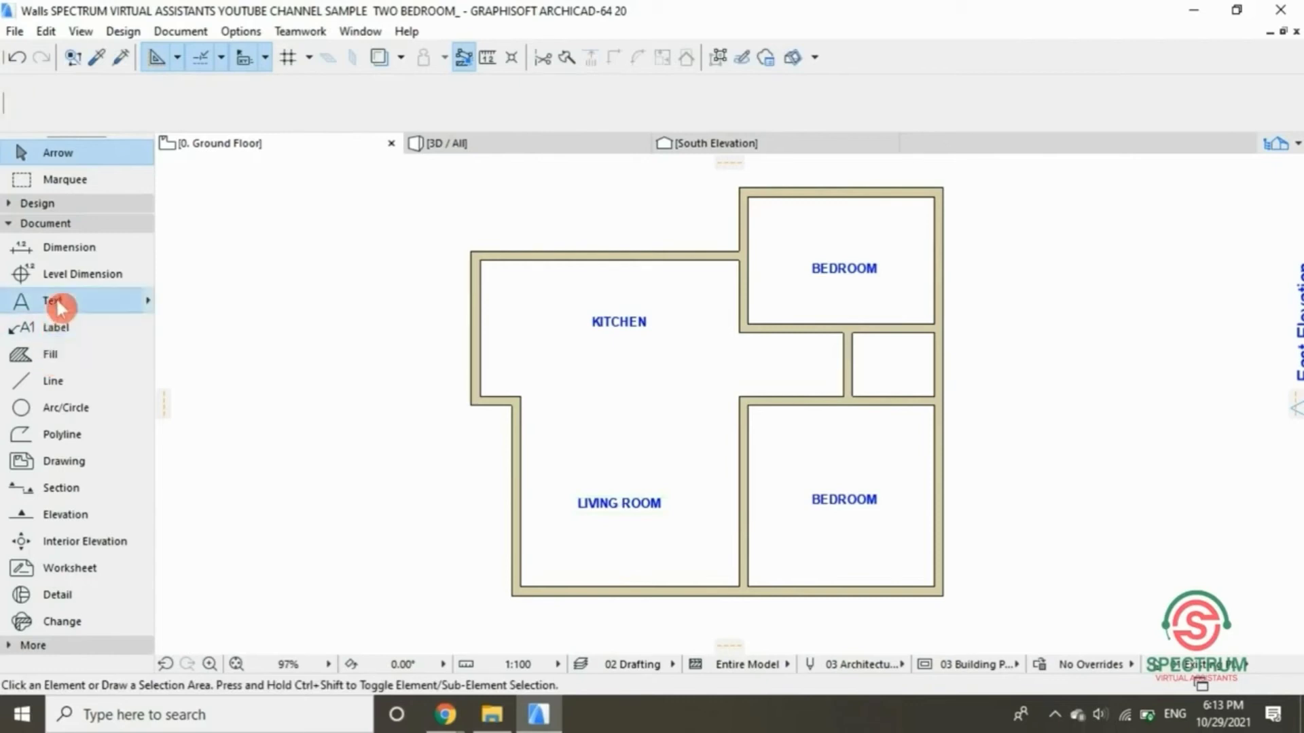
{"action": "left_click", "coordinate": [709, 353]}
{"action": "left_click", "coordinate": [829, 376]}
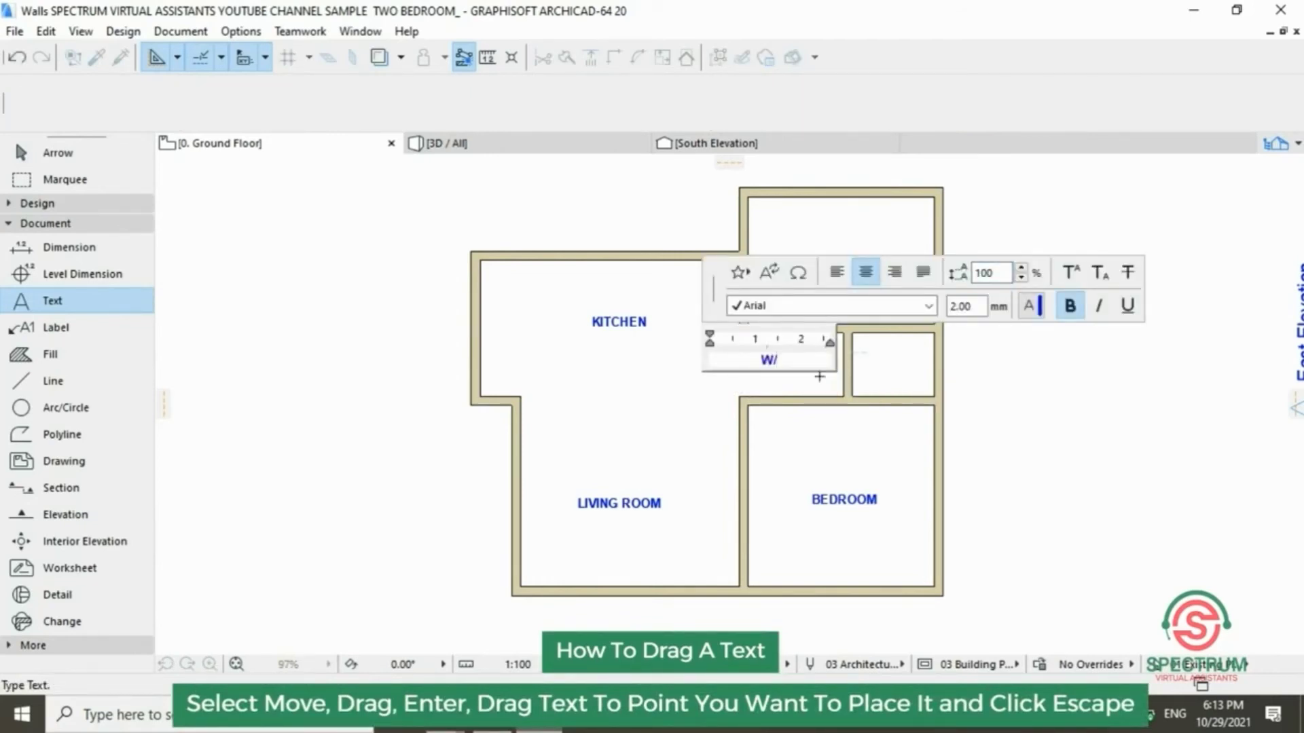
{"action": "type", "text": "WC/SHOWER"}
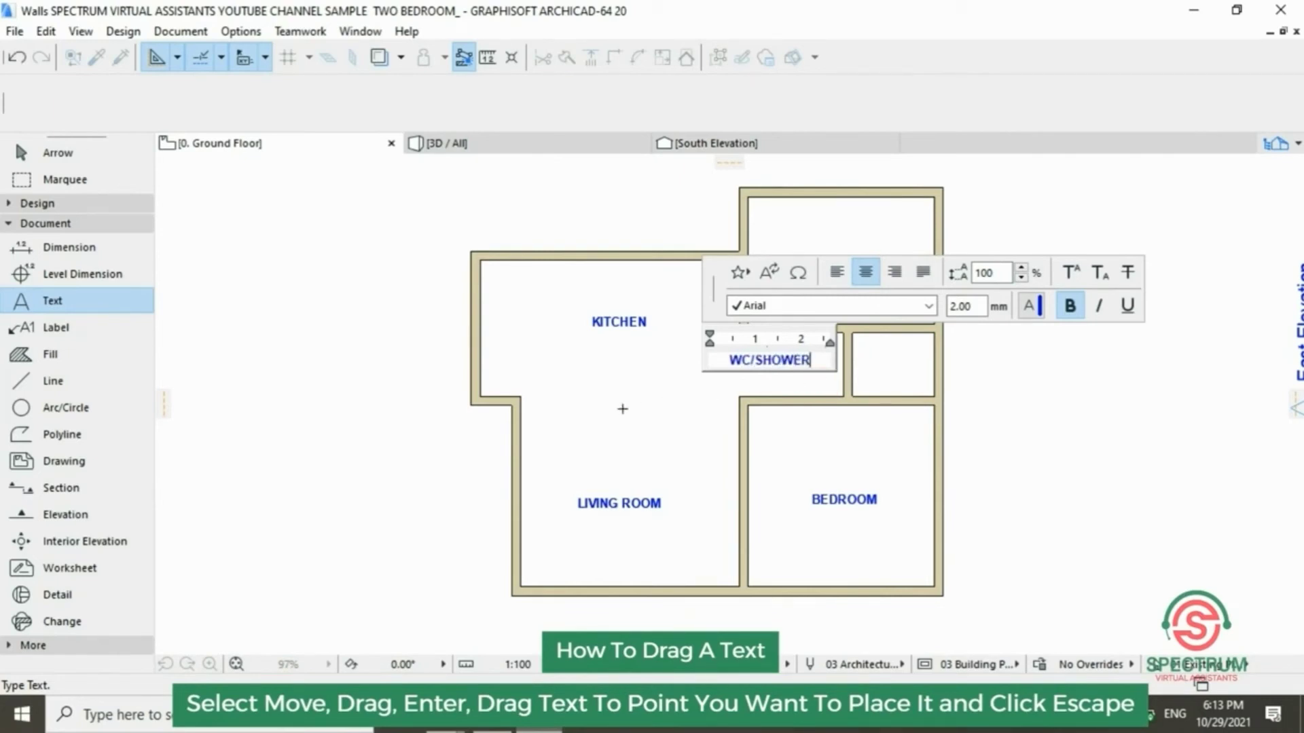
{"action": "key", "text": "Escape"}
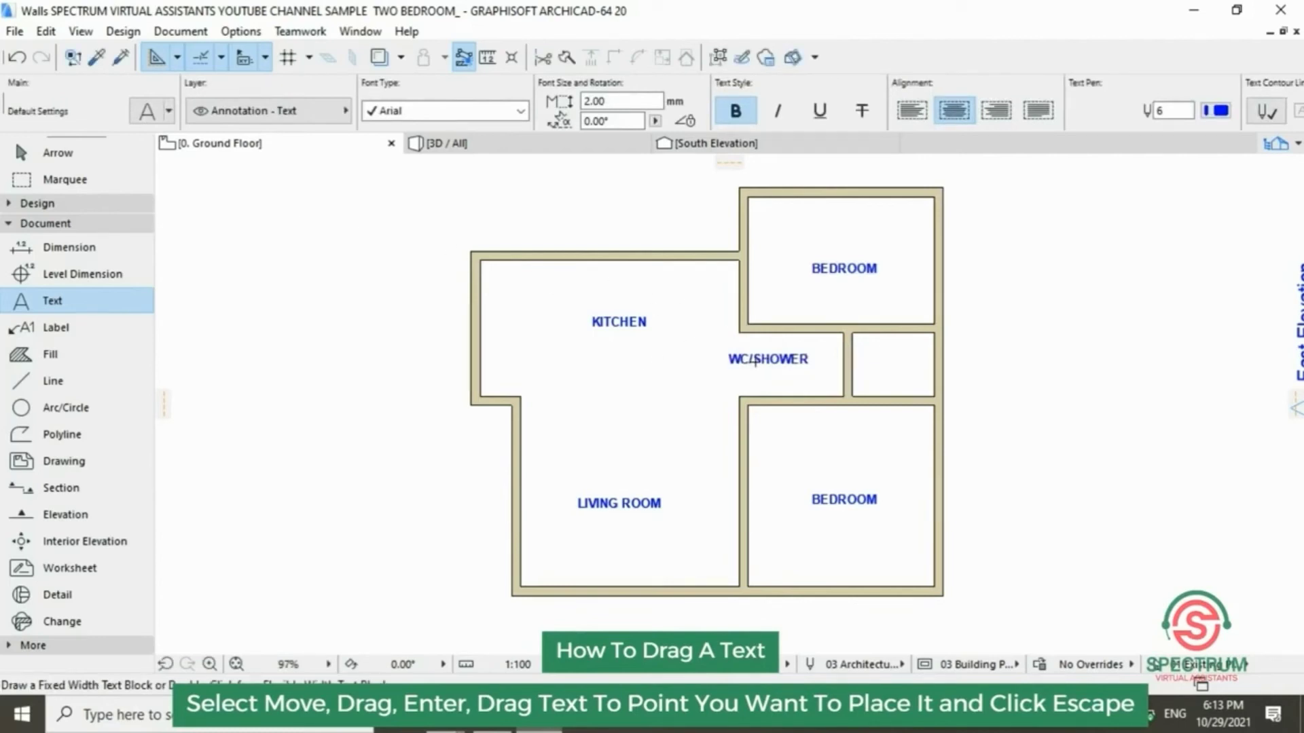
{"action": "key", "text": "Escape"}
Drag the WC/SHOWER text horizontally by about 2756 into the small room between the two bedrooms.
{"action": "left_click", "coordinate": [766, 361]}
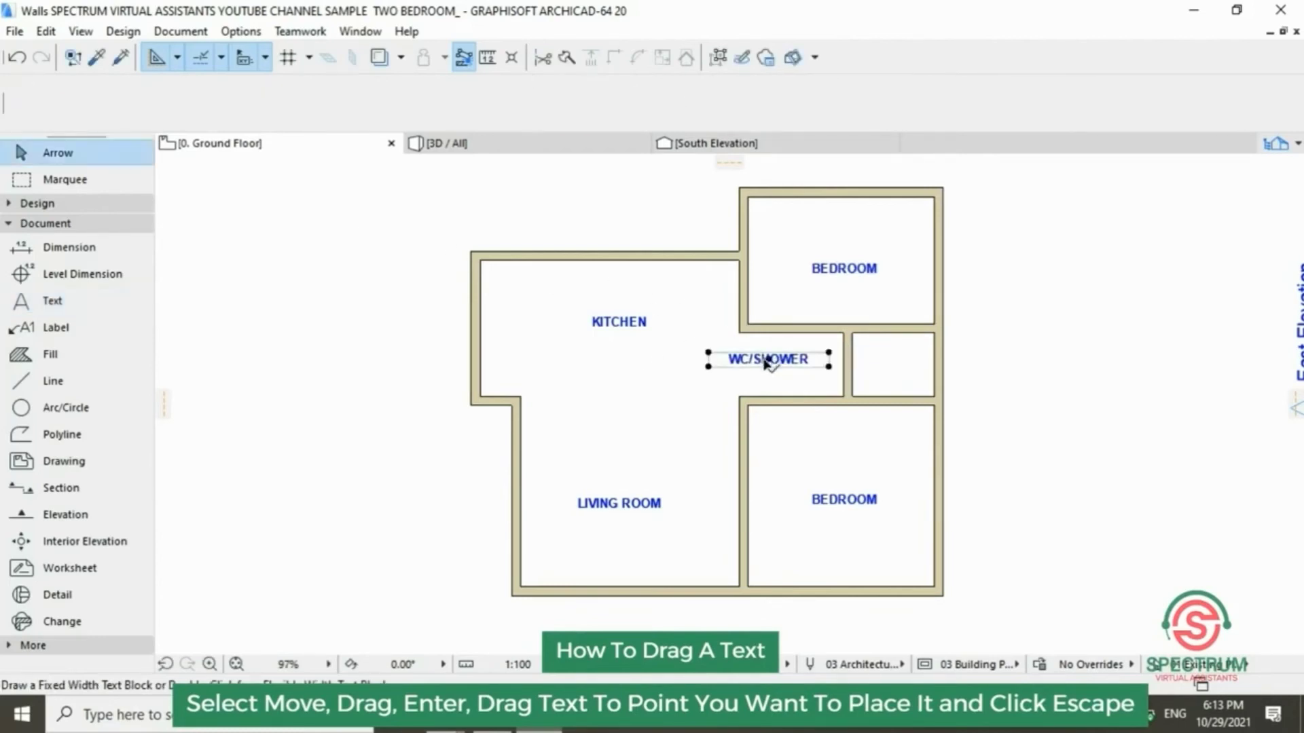
{"action": "right_click", "coordinate": [766, 363]}
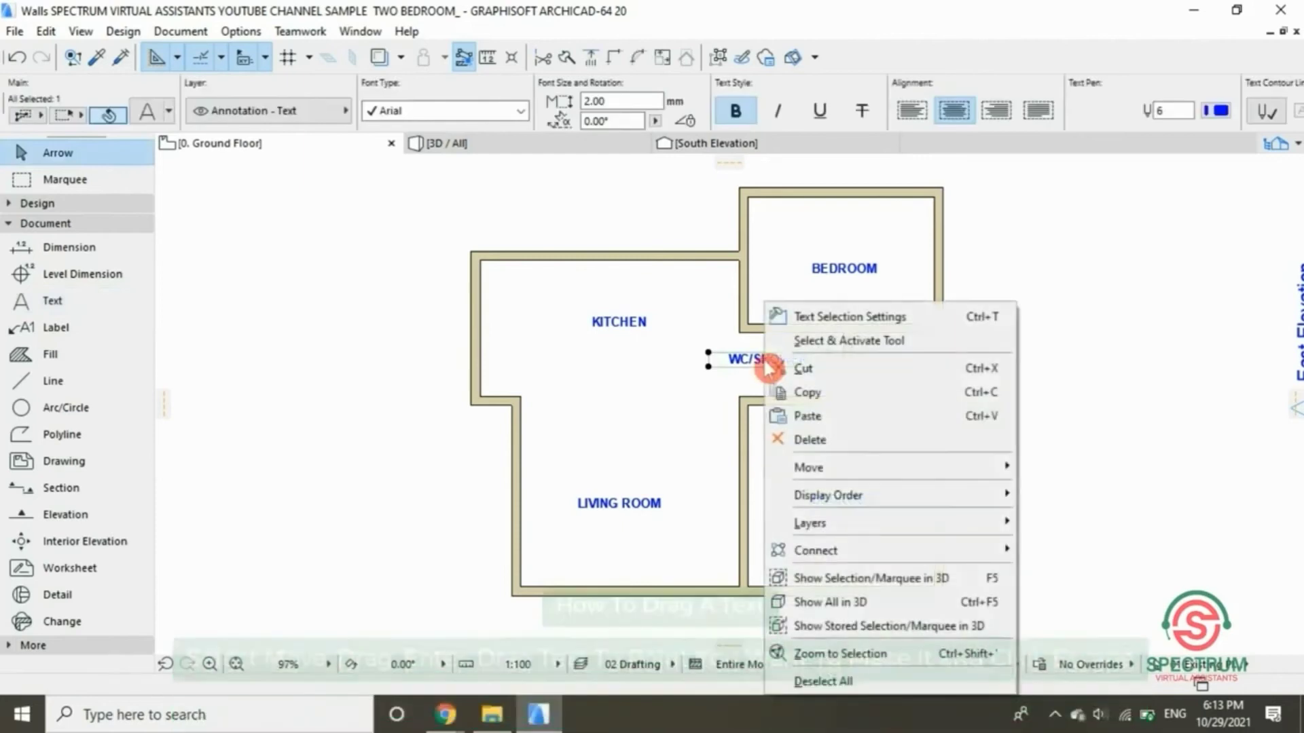
{"action": "left_click", "coordinate": [831, 394]}
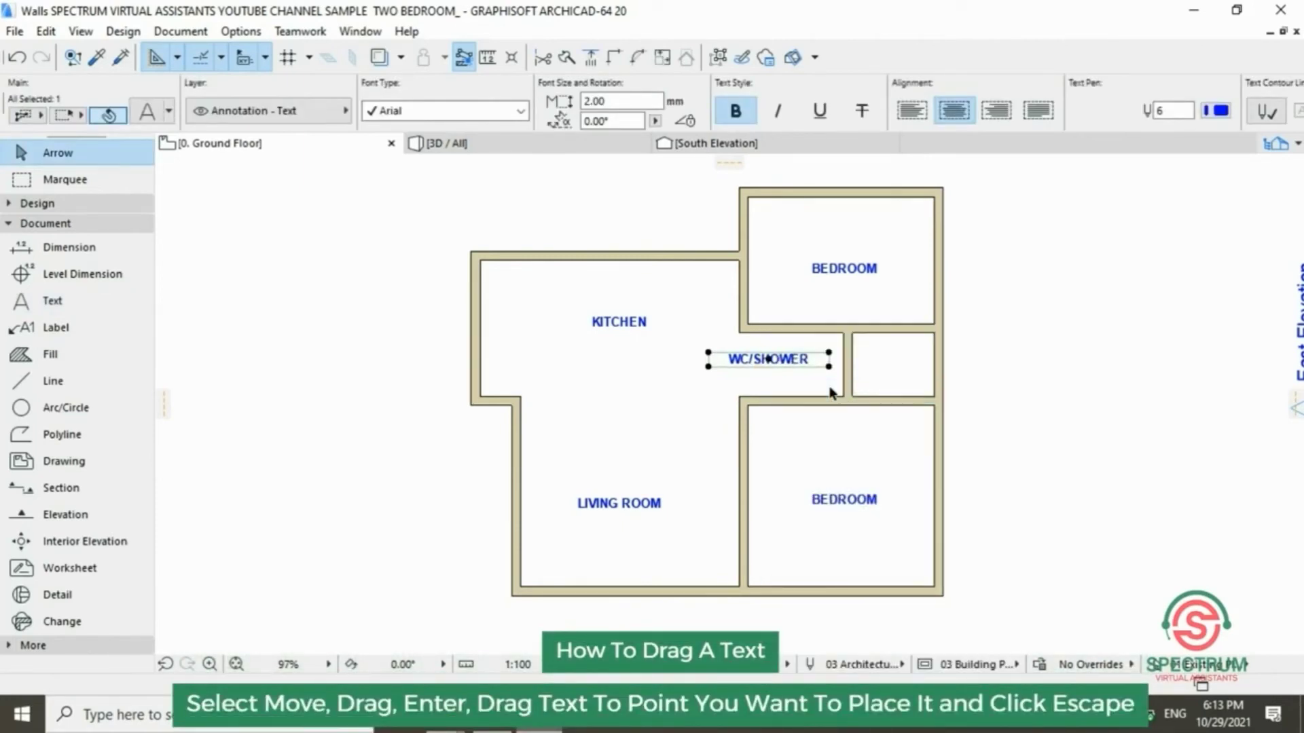
{"action": "right_click", "coordinate": [792, 359]}
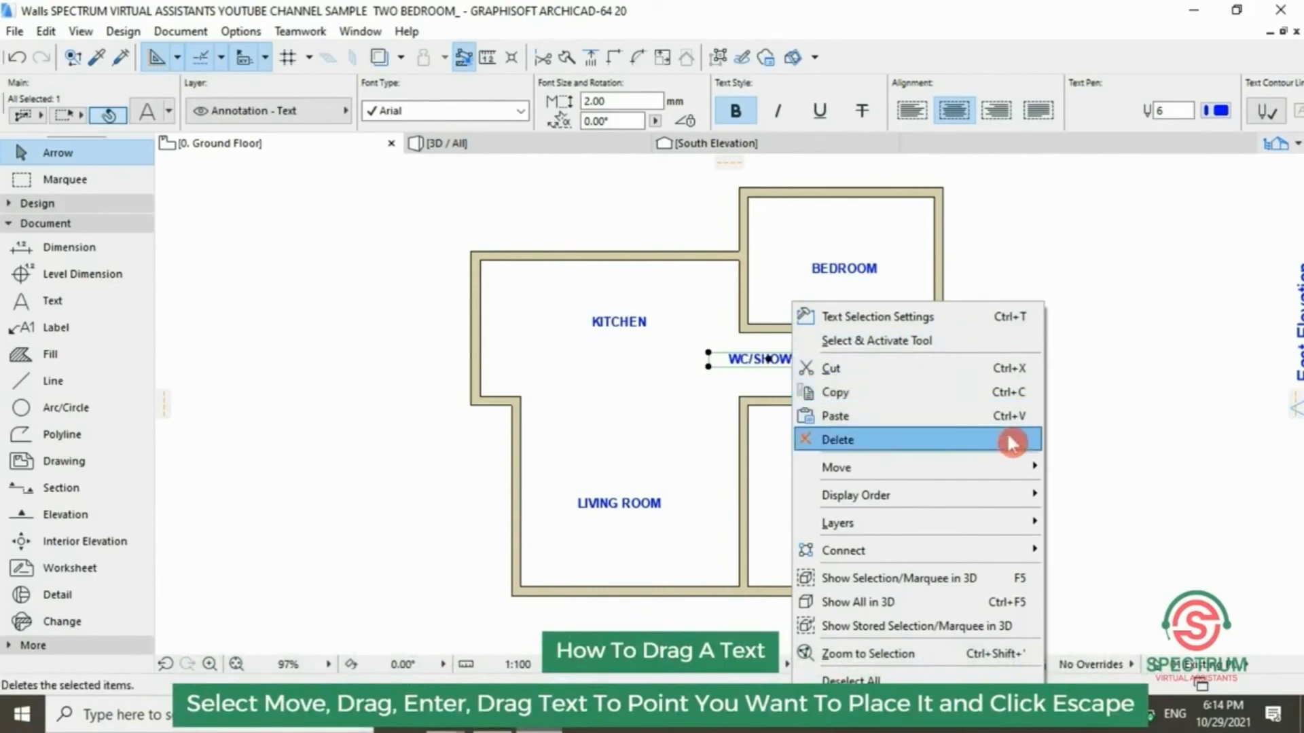
{"action": "mouse_move", "coordinate": [1005, 467]}
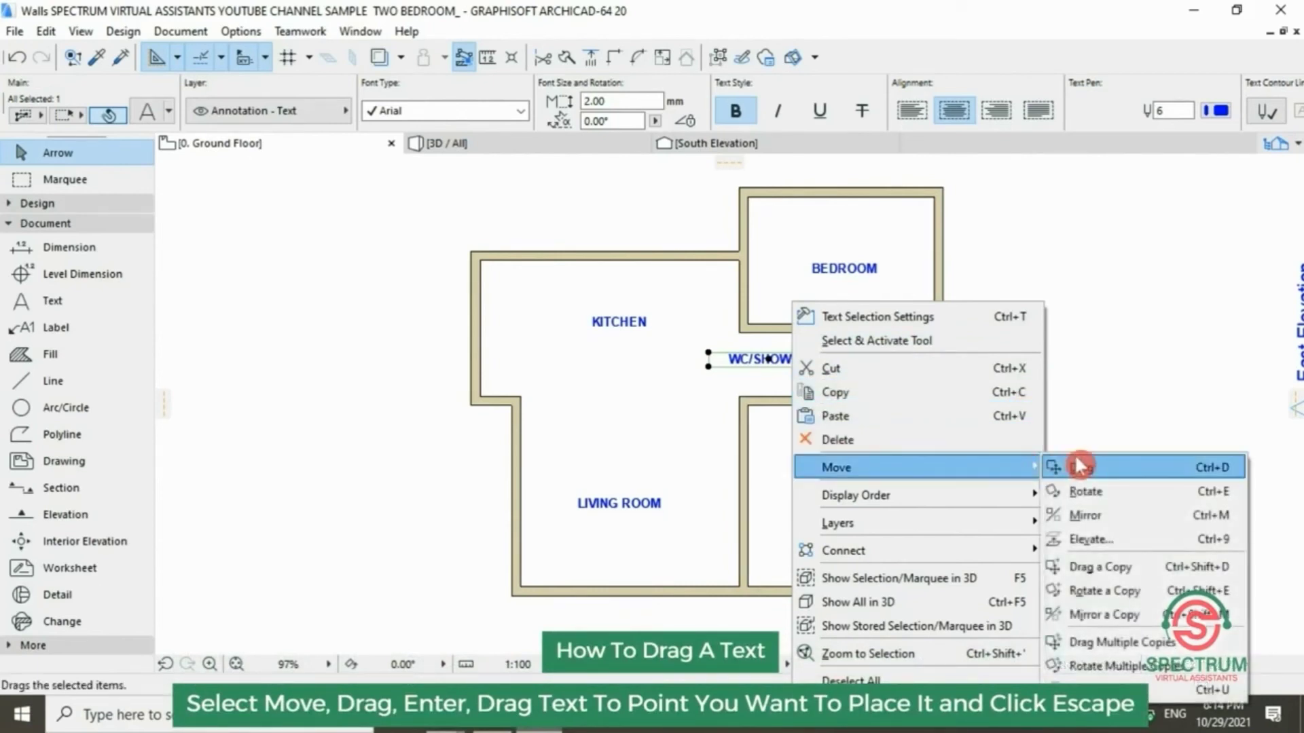
{"action": "left_click", "coordinate": [1085, 468]}
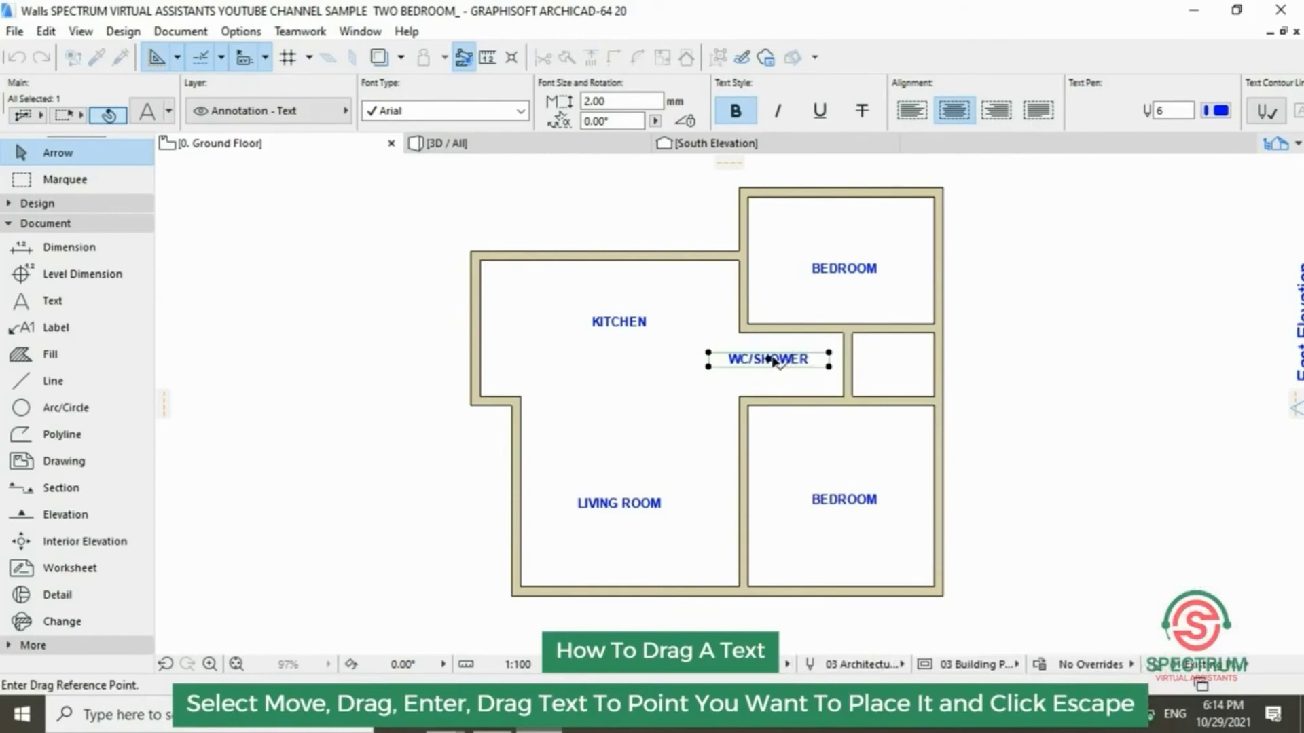
{"action": "left_click", "coordinate": [772, 360]}
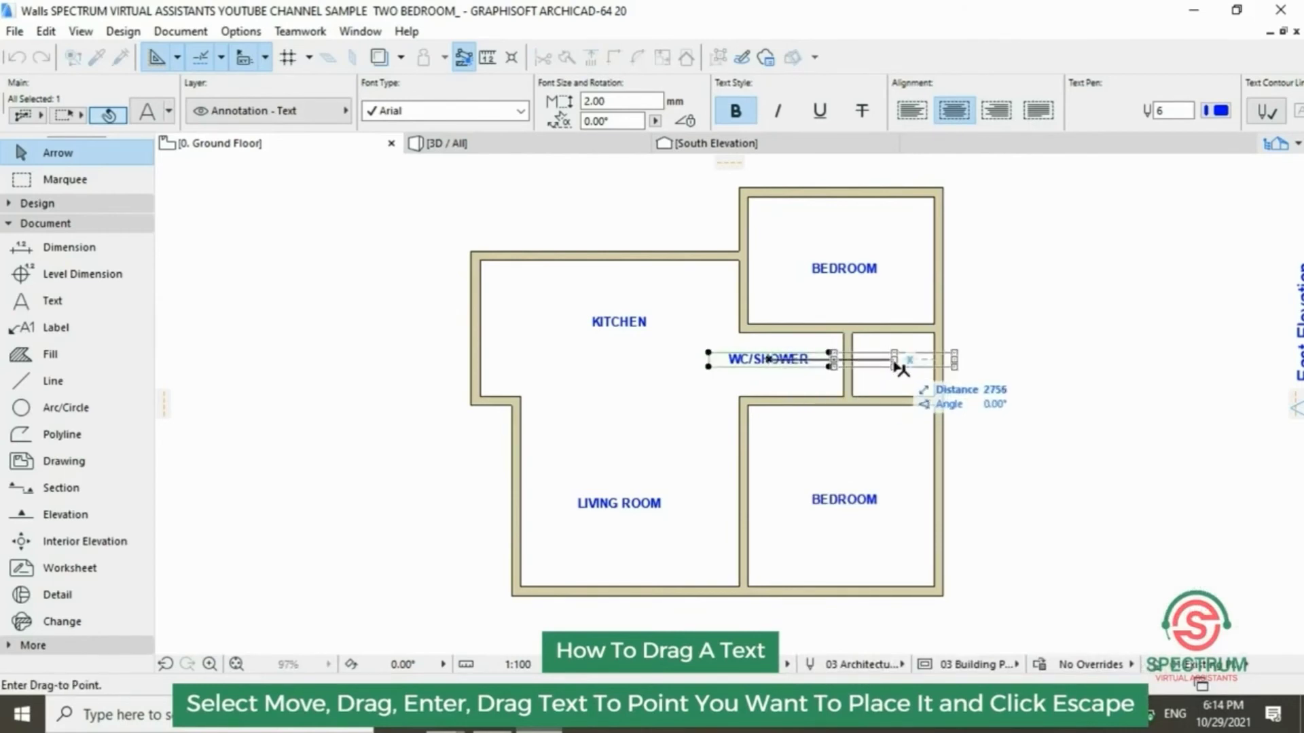
{"action": "left_click", "coordinate": [899, 367]}
{"action": "key", "text": "Escape"}
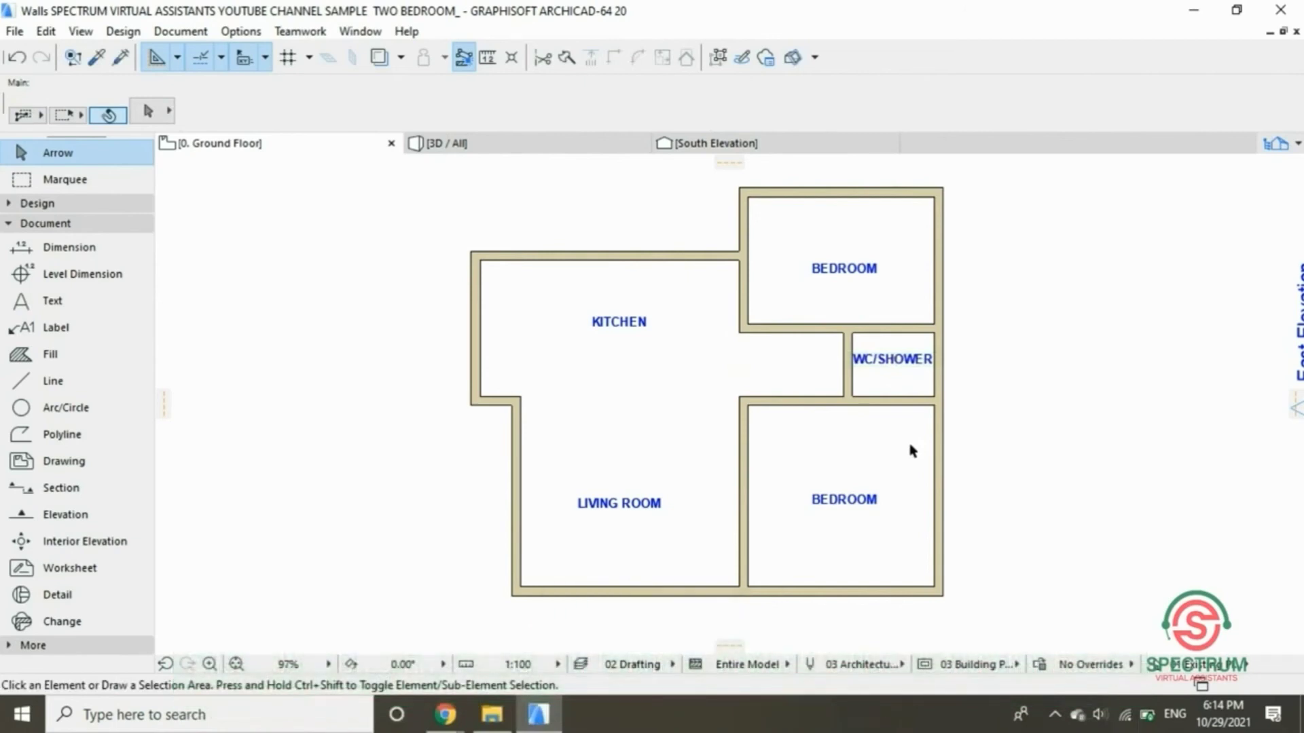
Drag a copy of the LIVING ROOM text outside the floor plan, to the right of the WC/SHOWER room.
{"action": "left_click", "coordinate": [643, 505]}
{"action": "right_click", "coordinate": [647, 503]}
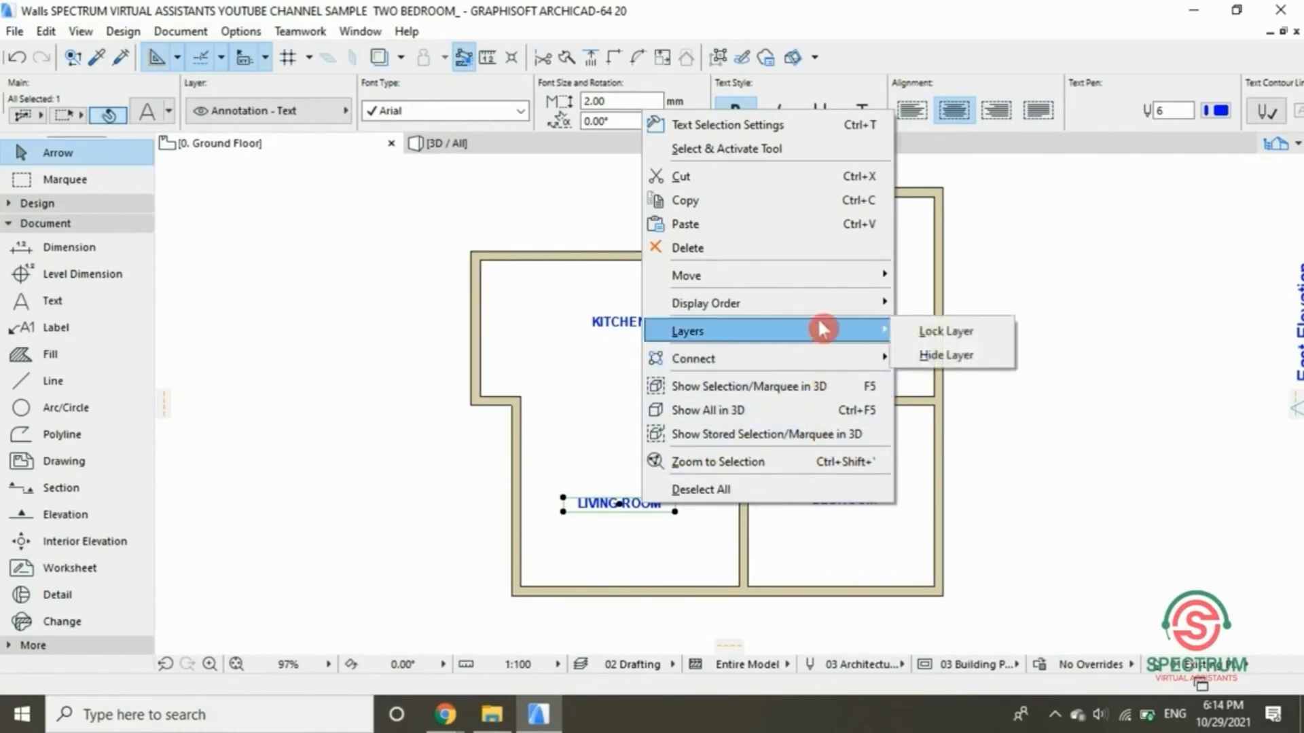
{"action": "mouse_move", "coordinate": [821, 298]}
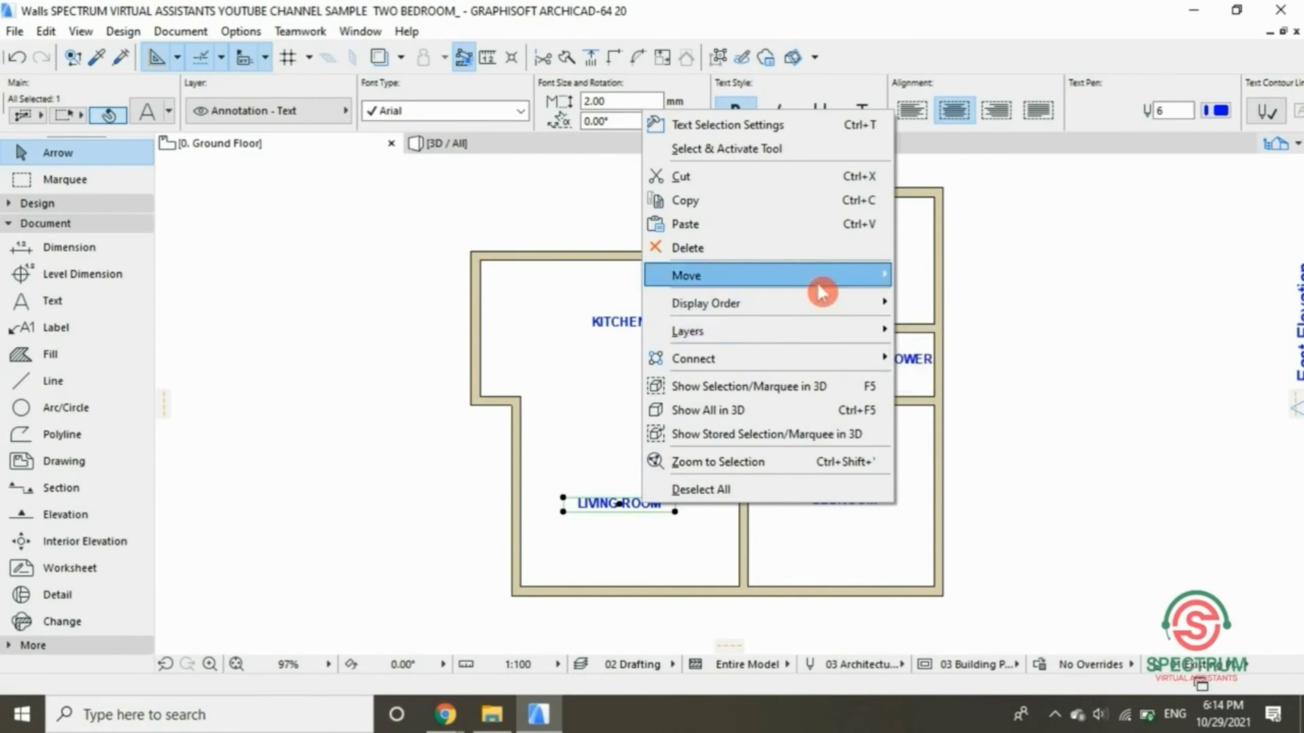
{"action": "mouse_move", "coordinate": [821, 275]}
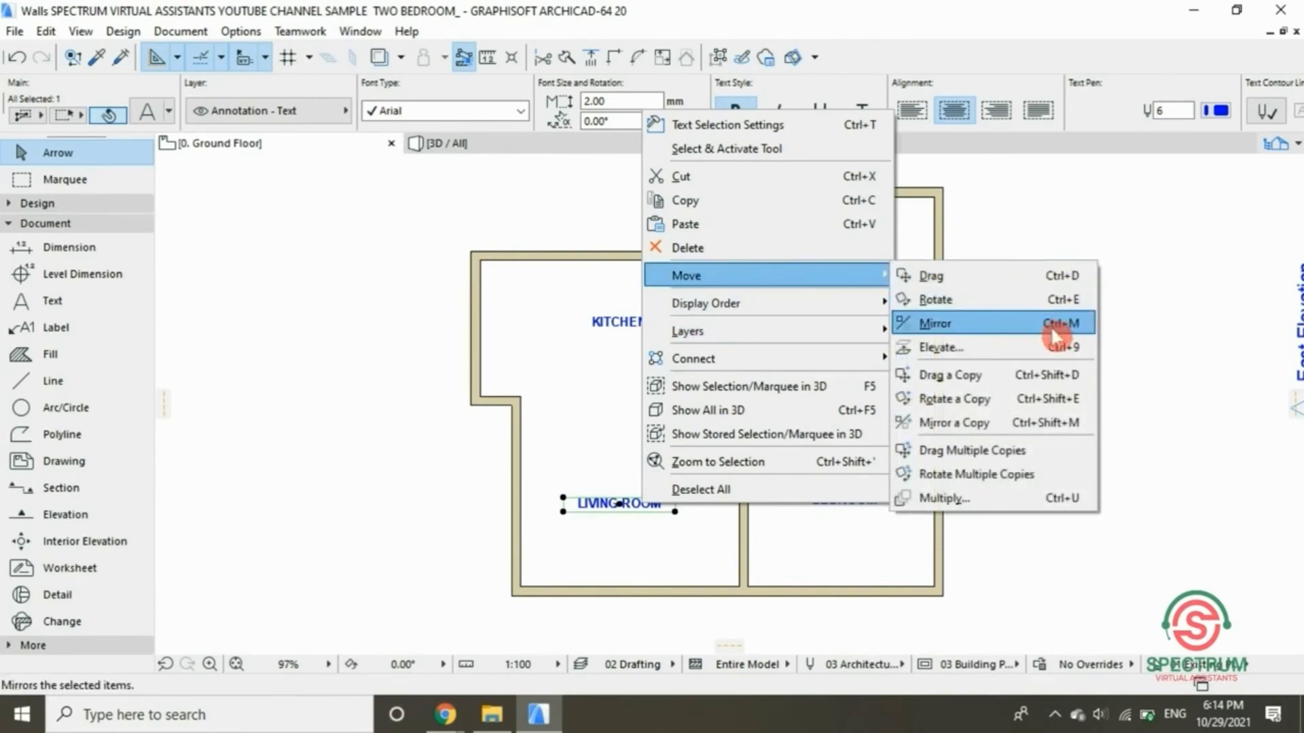
{"action": "left_click", "coordinate": [1057, 377]}
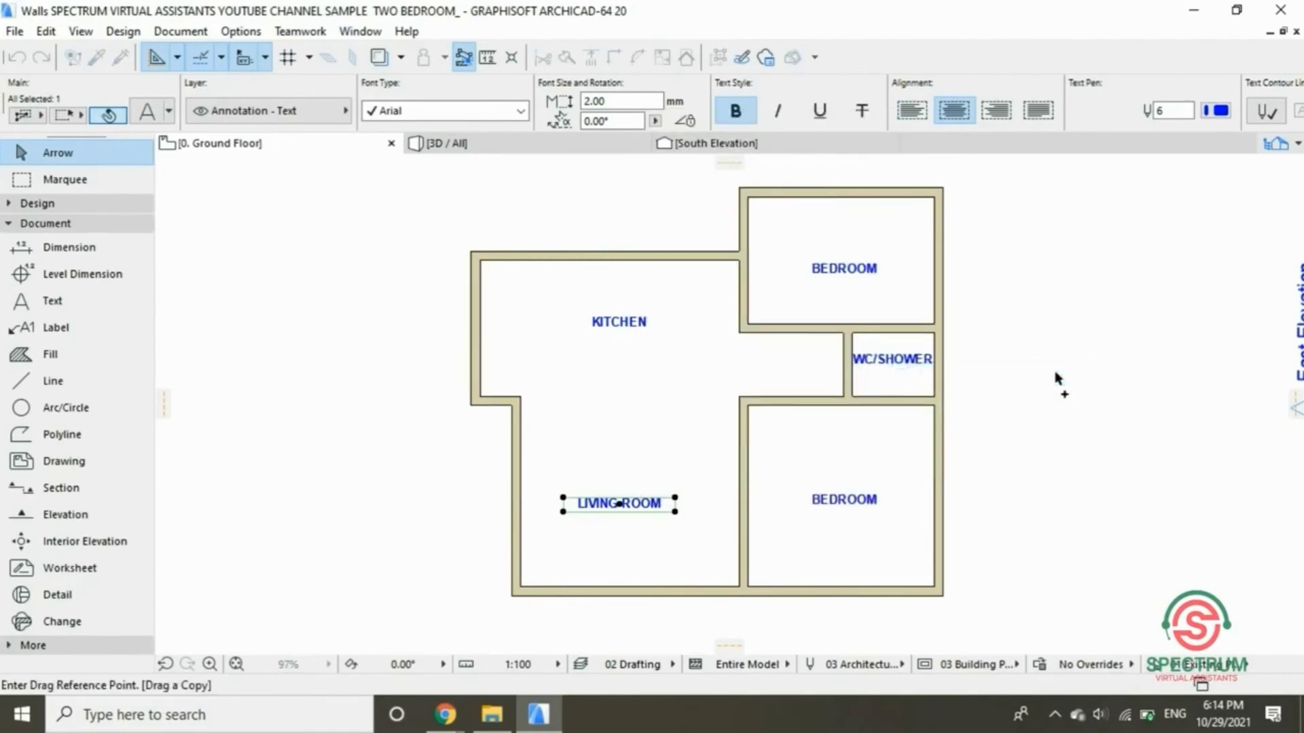
{"action": "left_click", "coordinate": [674, 500]}
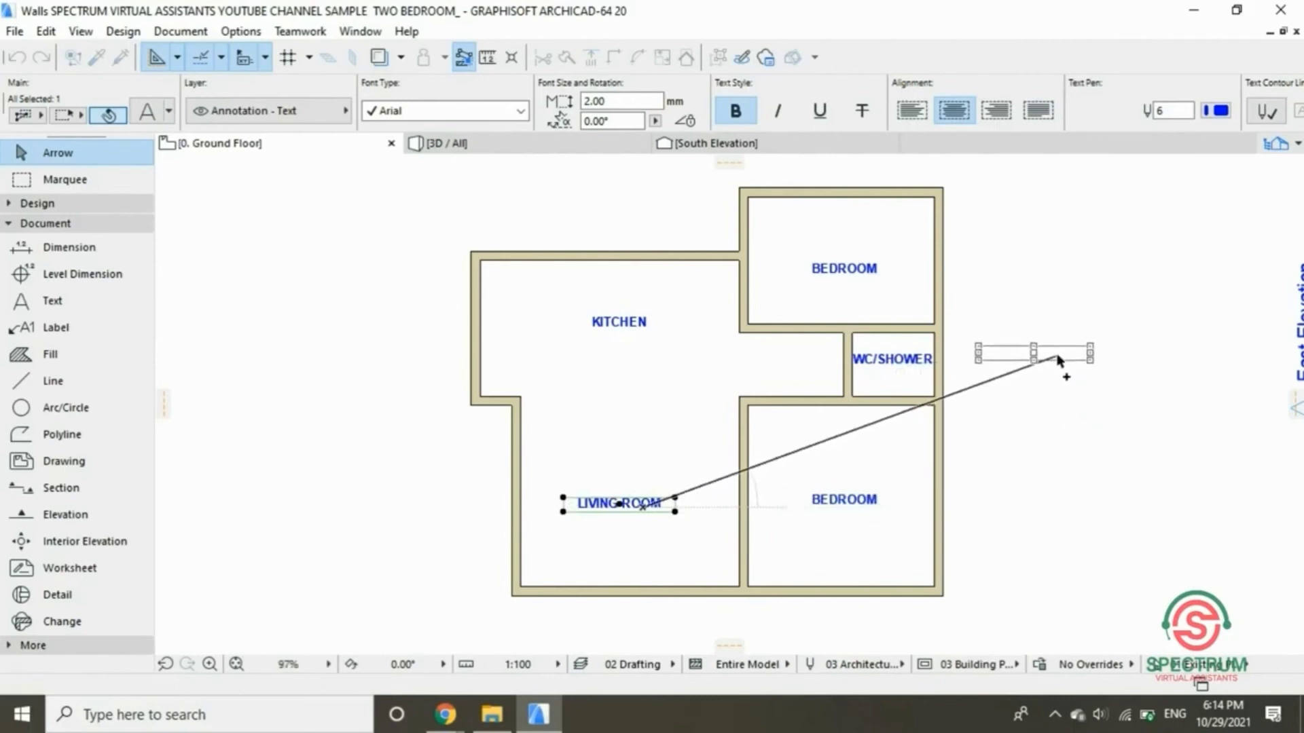
{"action": "left_click", "coordinate": [1070, 360]}
{"action": "key", "text": "Escape"}
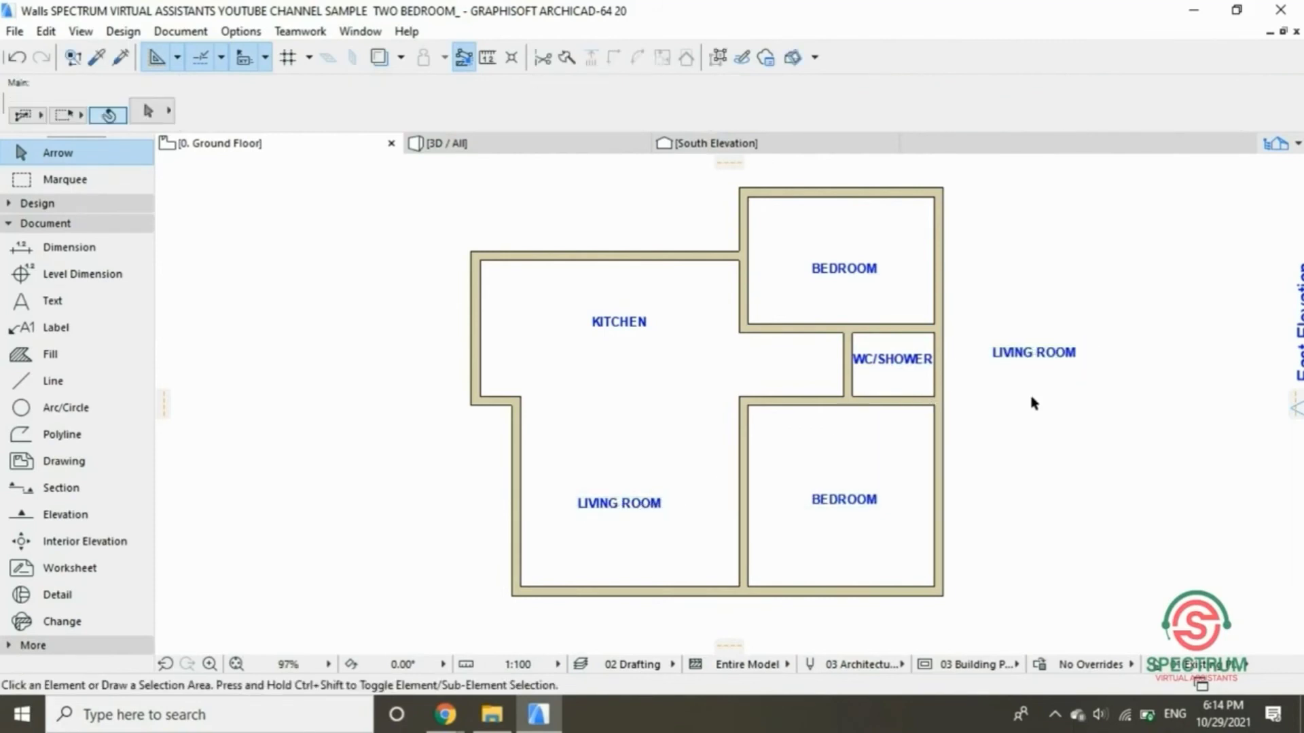
Cut the LIVING ROOM text outside the floor plan and undo the cut.
{"action": "left_click", "coordinate": [1043, 355]}
{"action": "right_click", "coordinate": [1039, 357]}
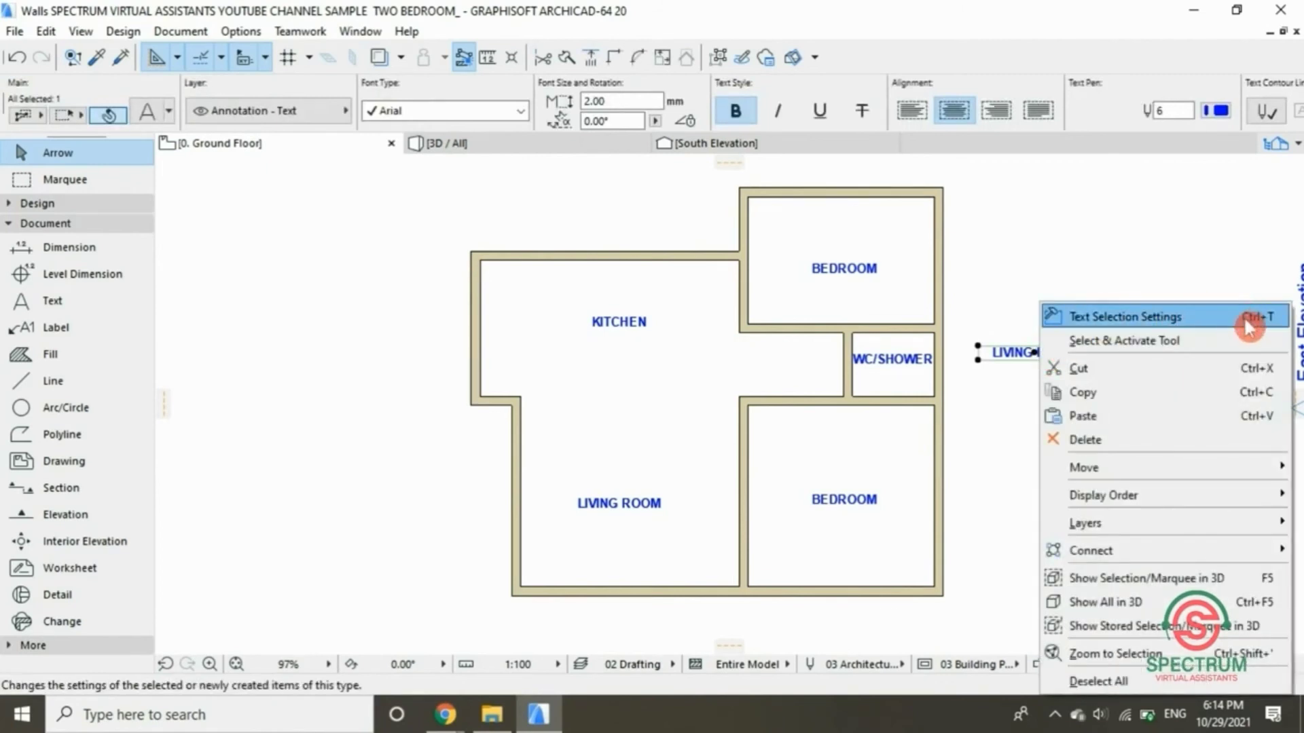
{"action": "left_click", "coordinate": [1242, 366]}
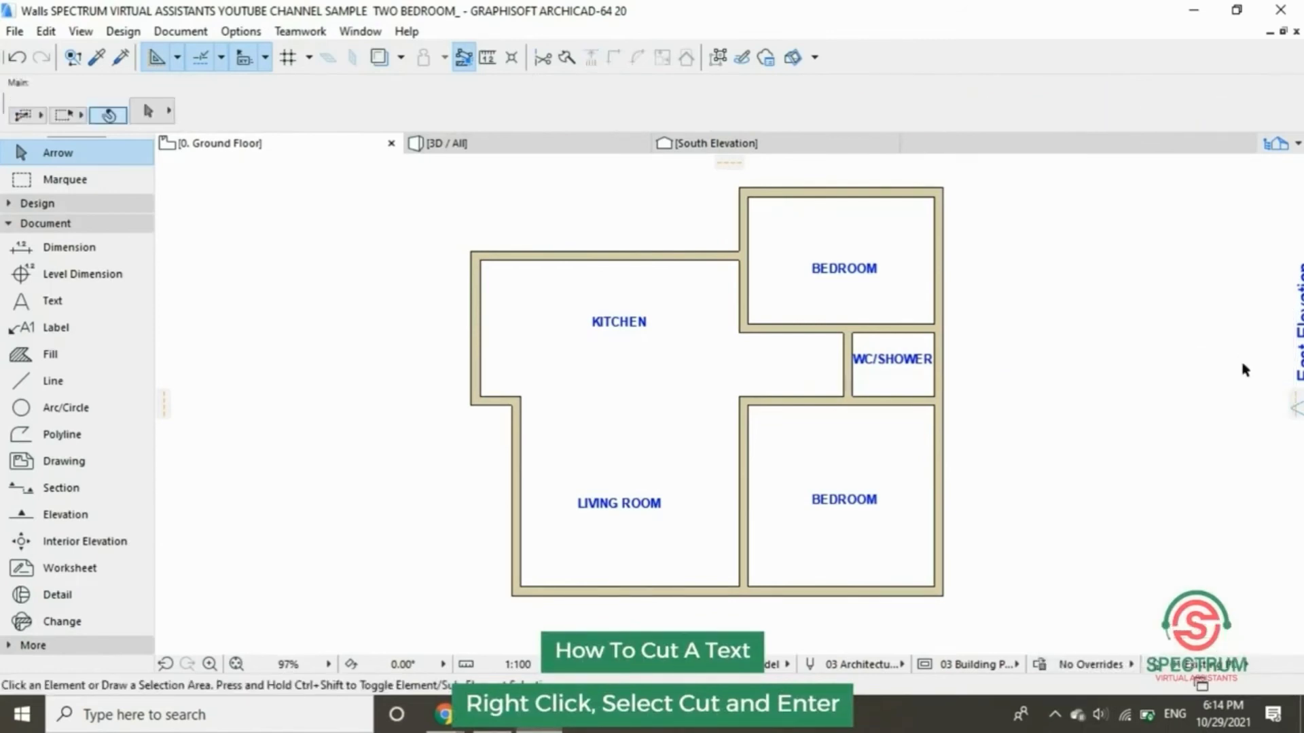
{"action": "left_click", "coordinate": [26, 82]}
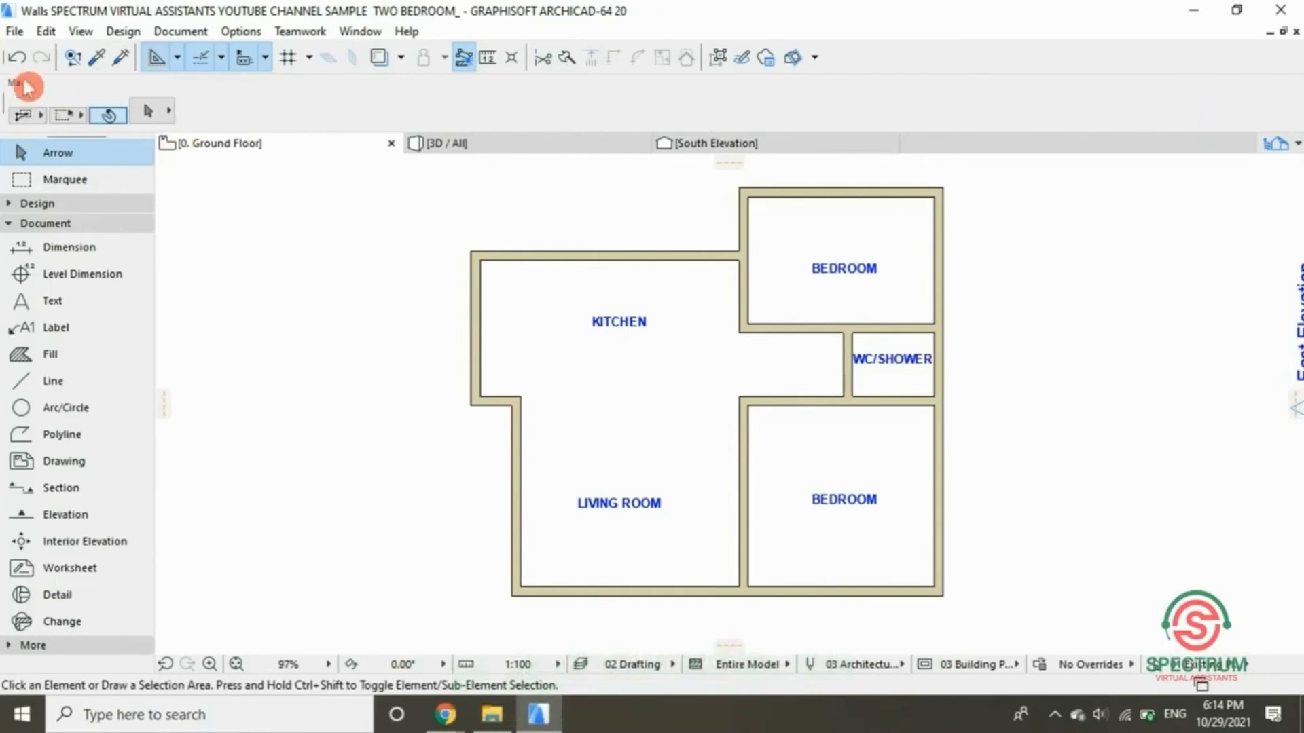
{"action": "left_click", "coordinate": [17, 57]}
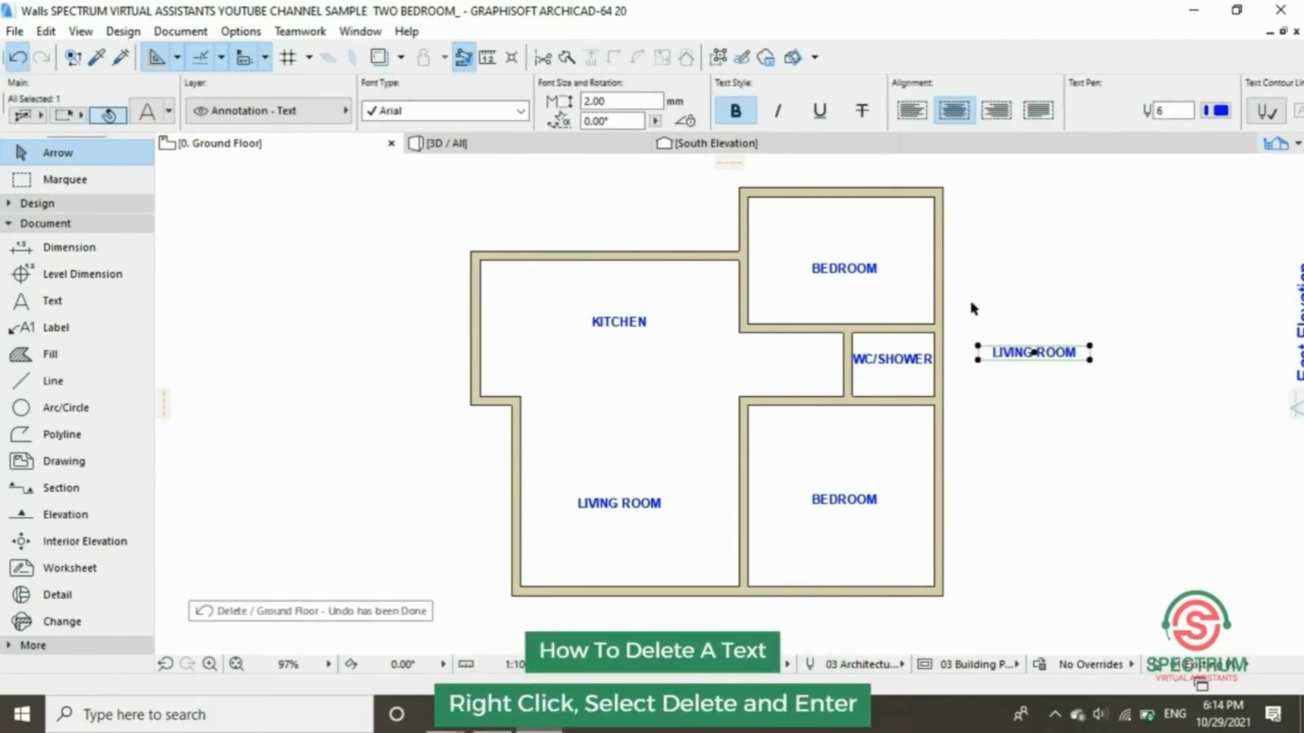
Delete the LIVING ROOM text outside the floor plan and undo the deletion.
{"action": "right_click", "coordinate": [1049, 352]}
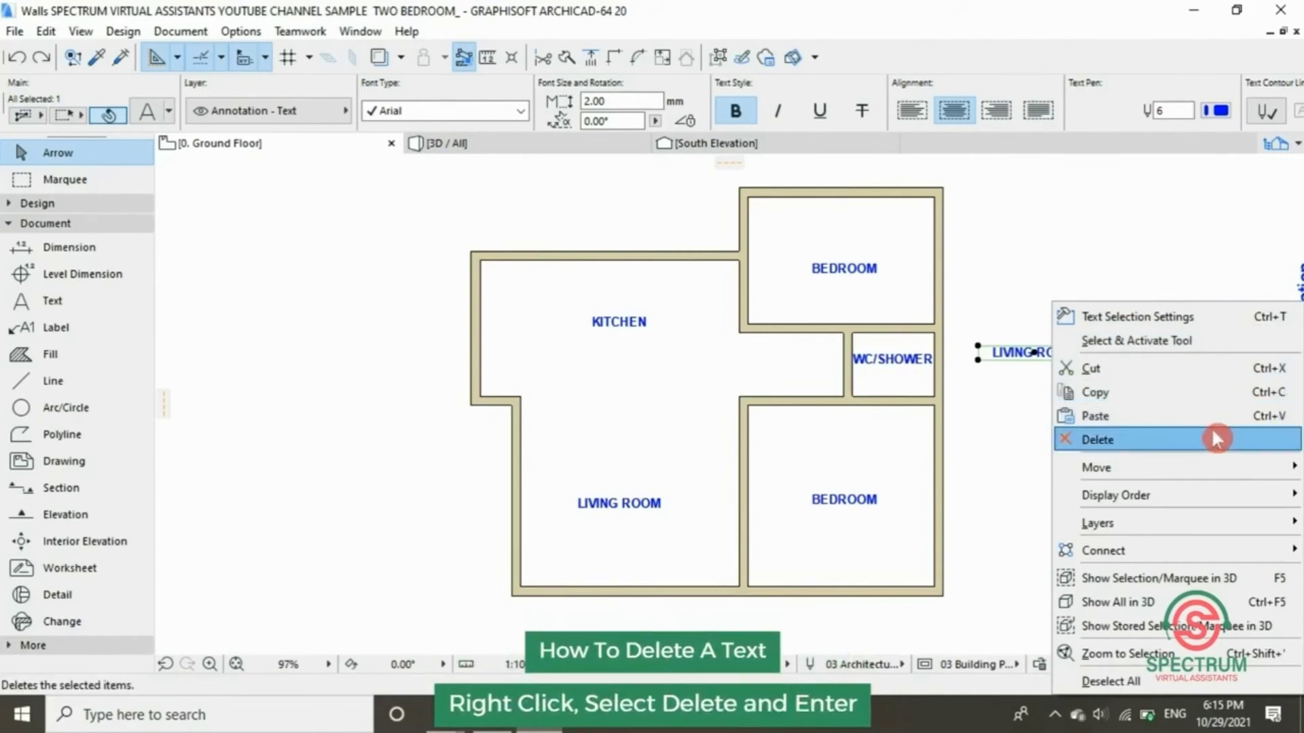
{"action": "left_click", "coordinate": [1195, 438]}
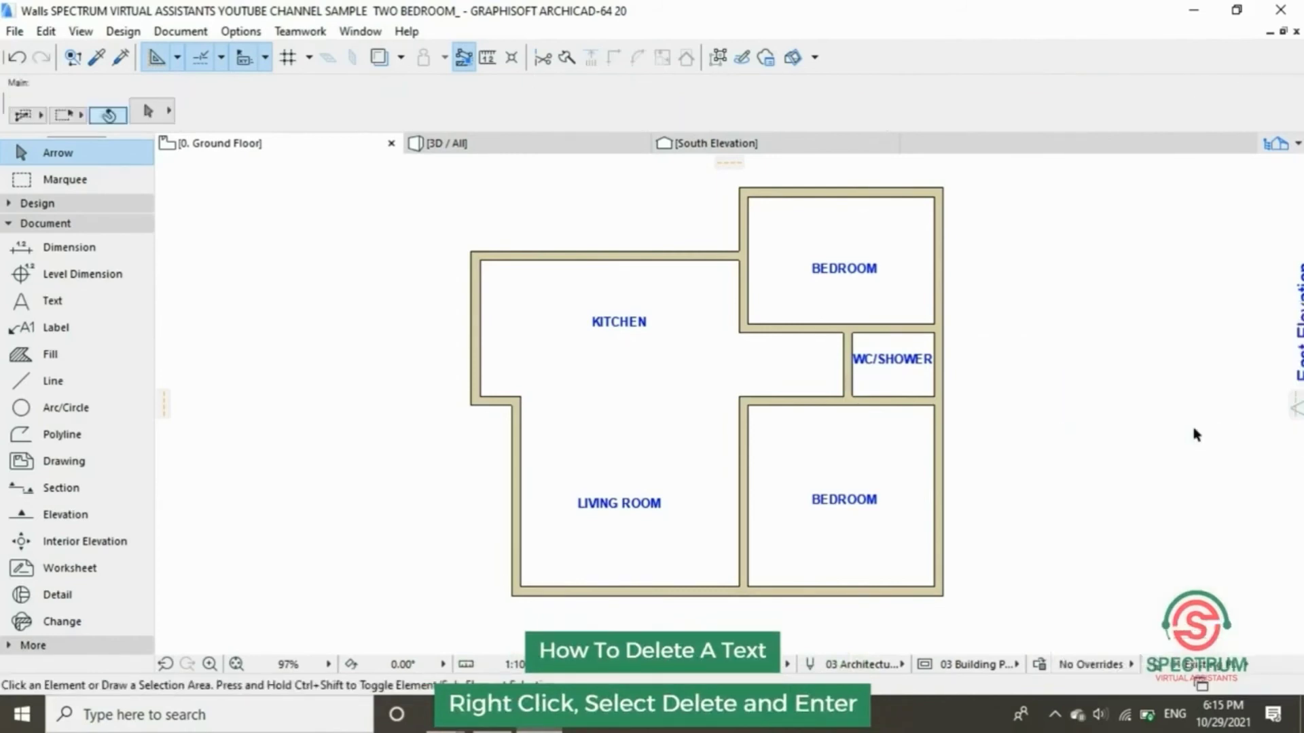
{"action": "left_click", "coordinate": [19, 62]}
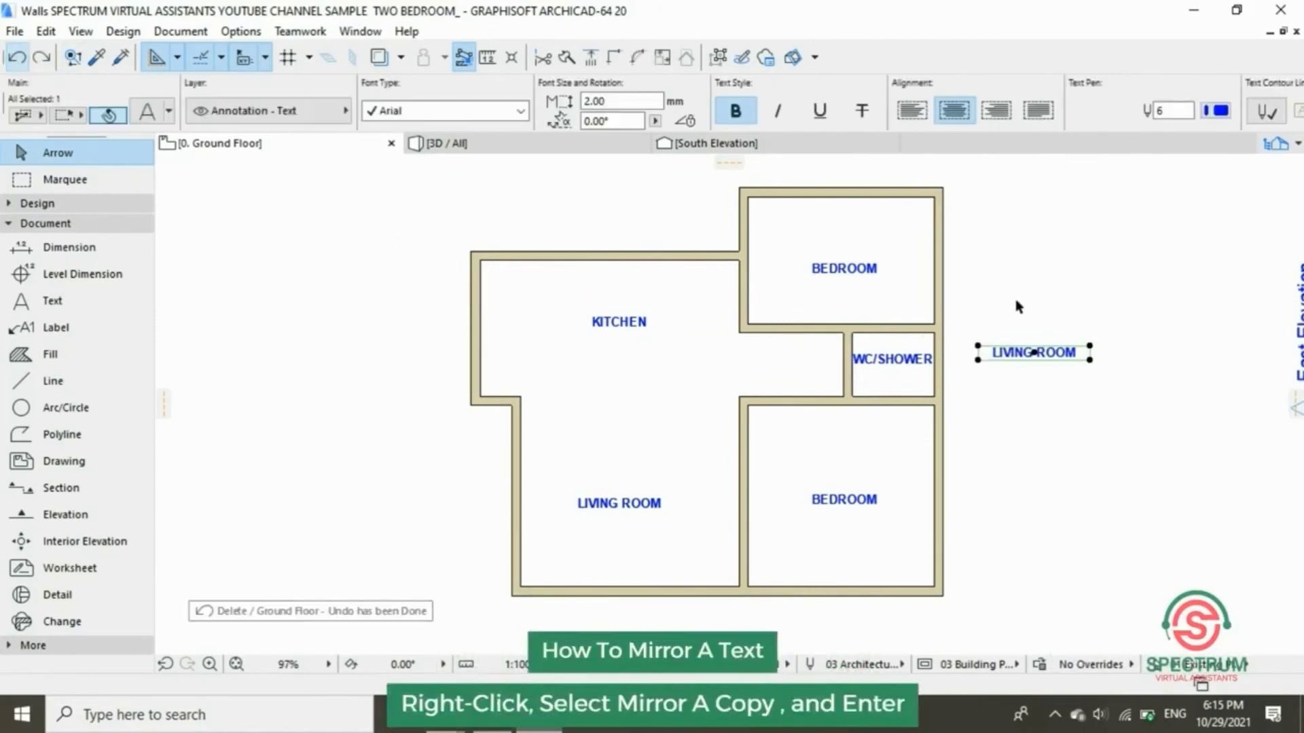
Mirror a copy of the outside LIVING ROOM text about a vertical axis through its right edge.
{"action": "right_click", "coordinate": [1054, 359]}
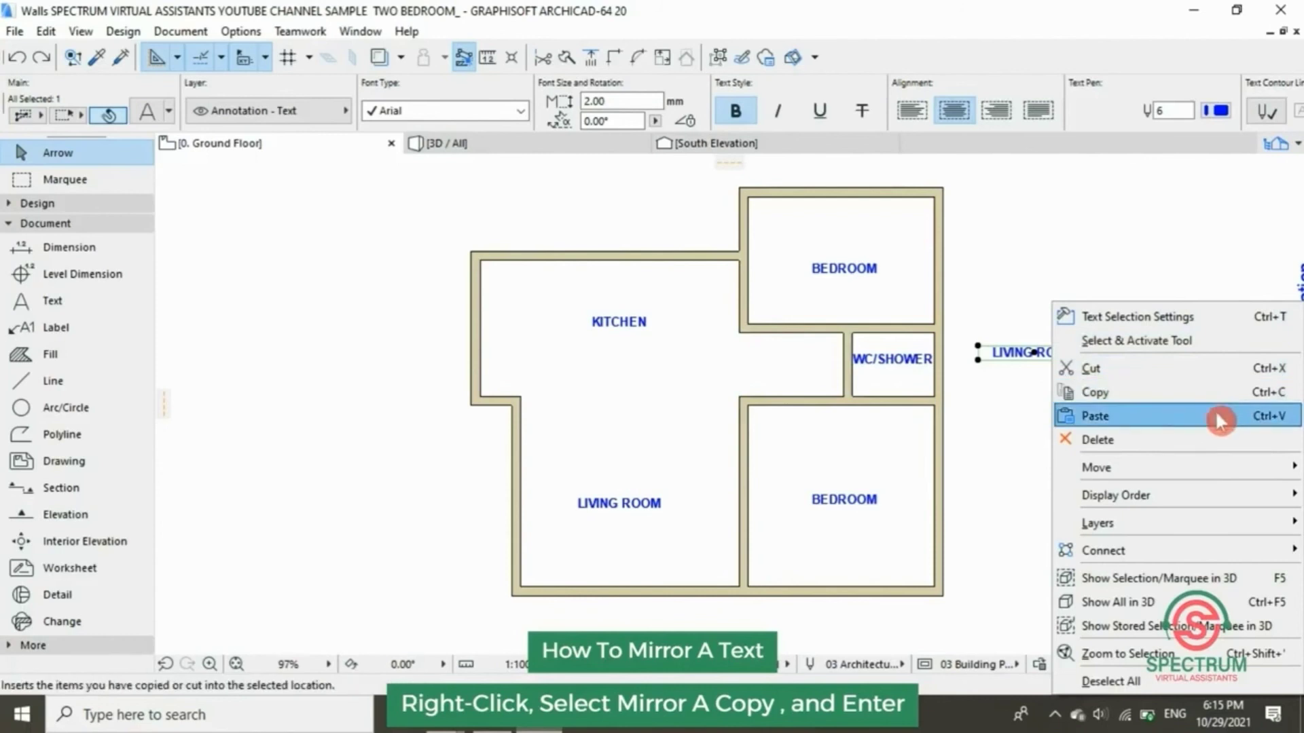
{"action": "mouse_move", "coordinate": [1216, 466]}
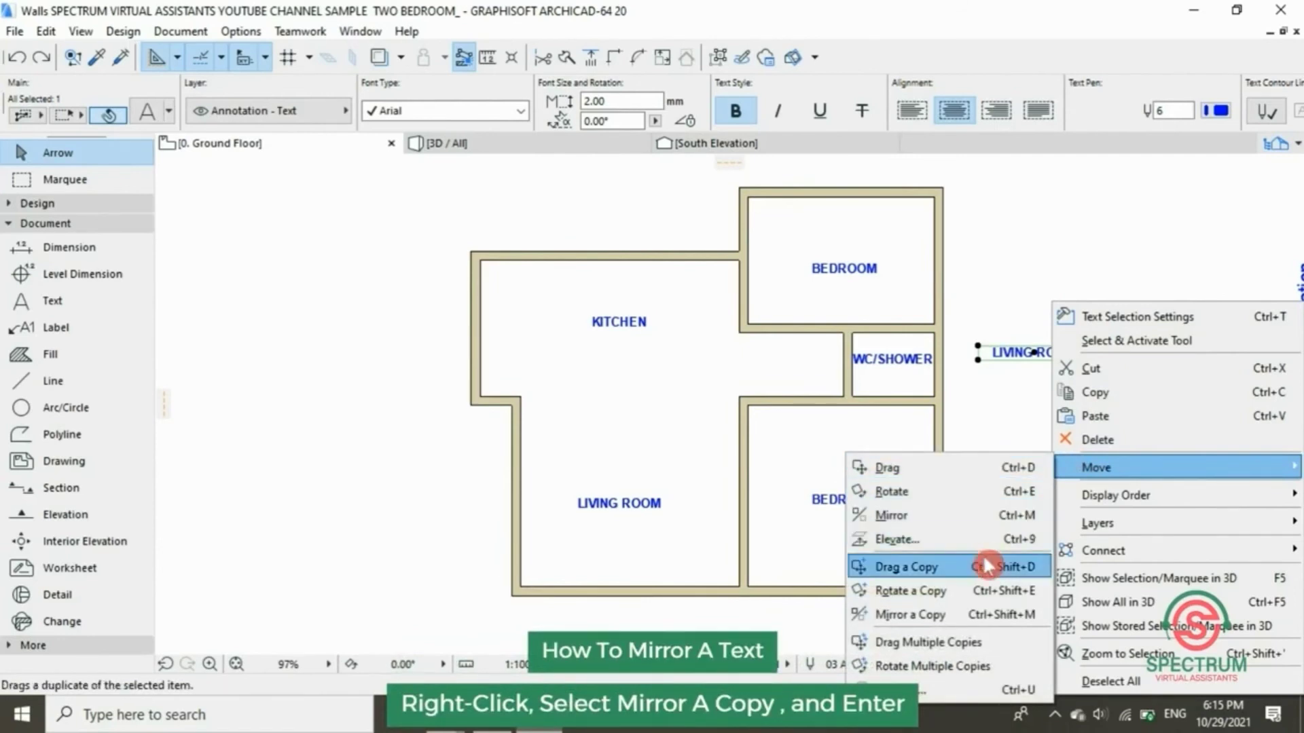
{"action": "left_click", "coordinate": [968, 614]}
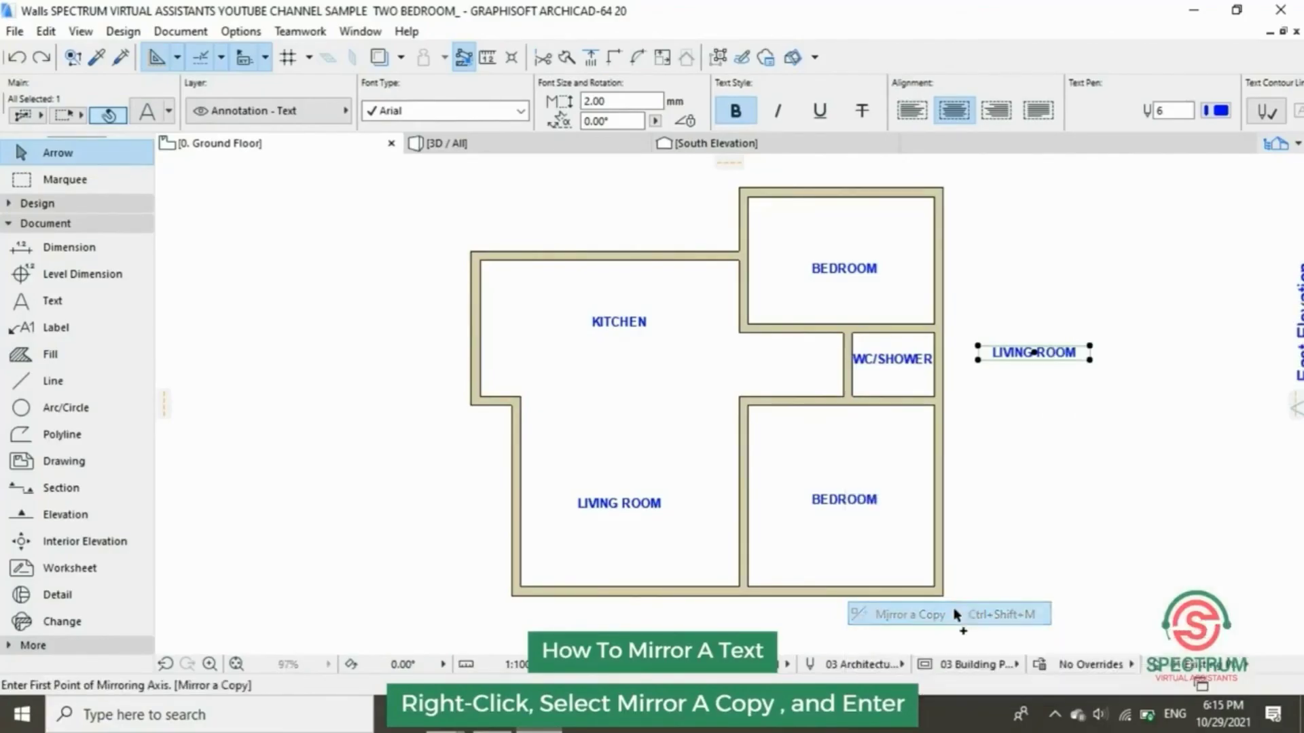
{"action": "left_click", "coordinate": [1090, 346]}
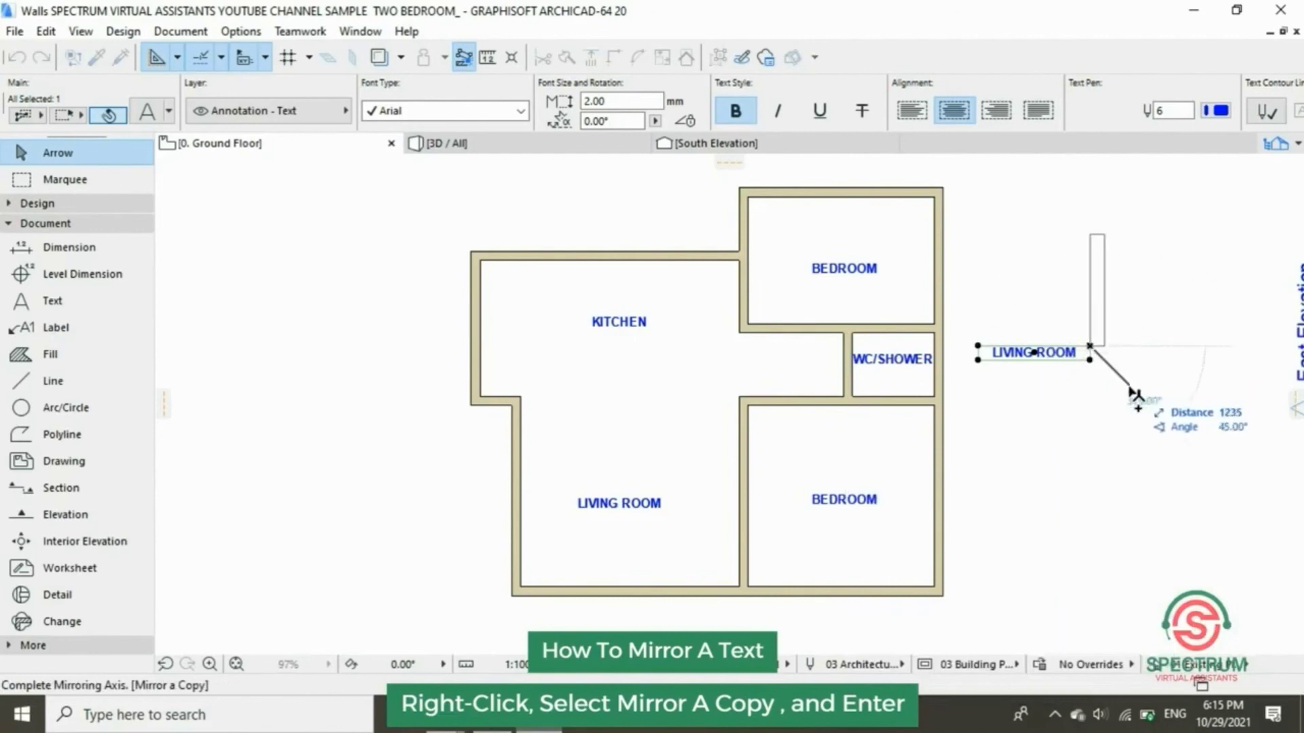
{"action": "left_click", "coordinate": [1088, 408]}
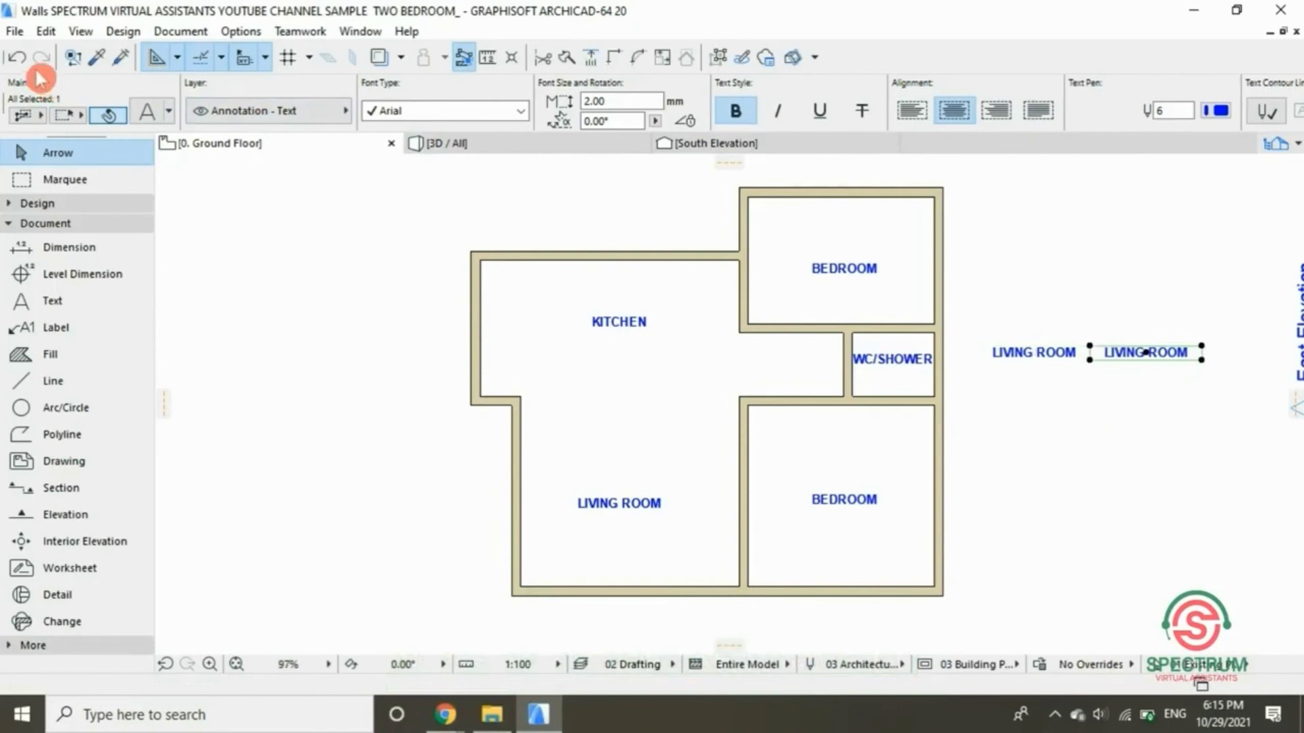
Undo the mirrored copy of the LIVING ROOM text outside the floor plan.
{"action": "left_click", "coordinate": [17, 57]}
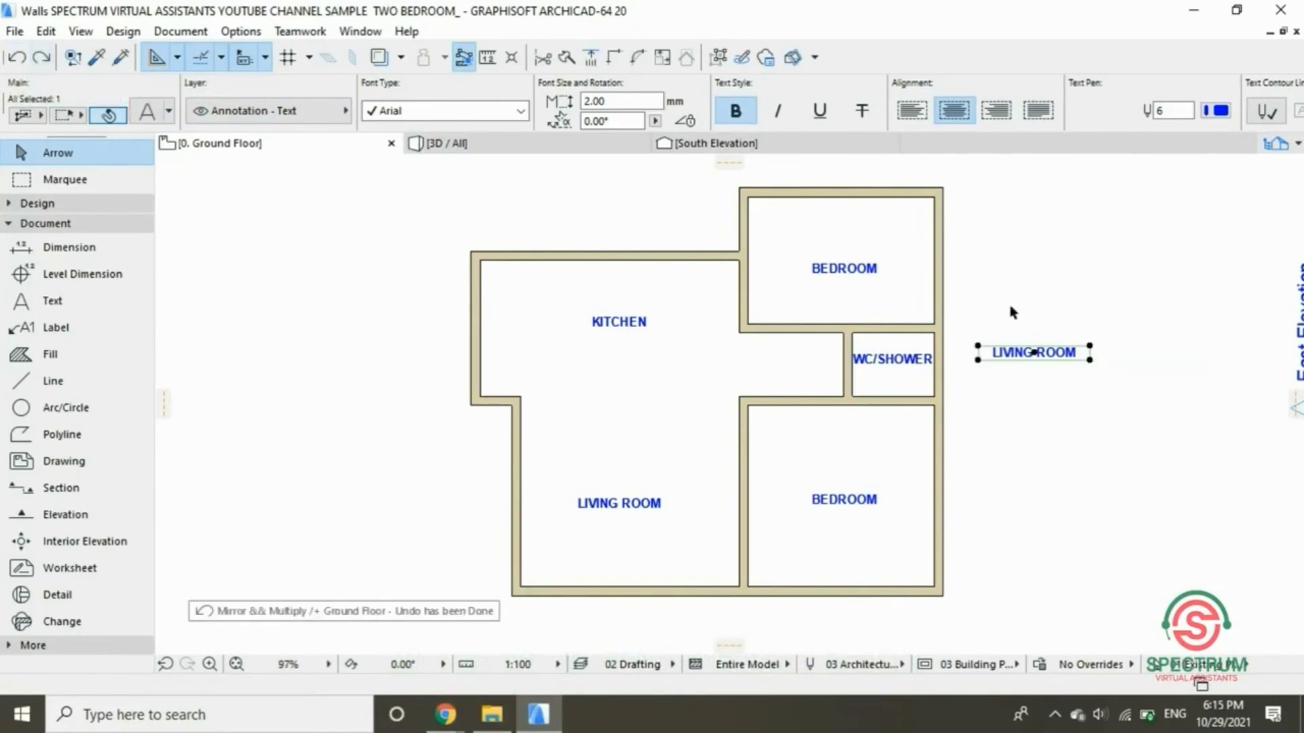
Rotate the outside LIVING ROOM text 90° counterclockwise about its lower-right corner, and undo the rotation.
{"action": "right_click", "coordinate": [1041, 353]}
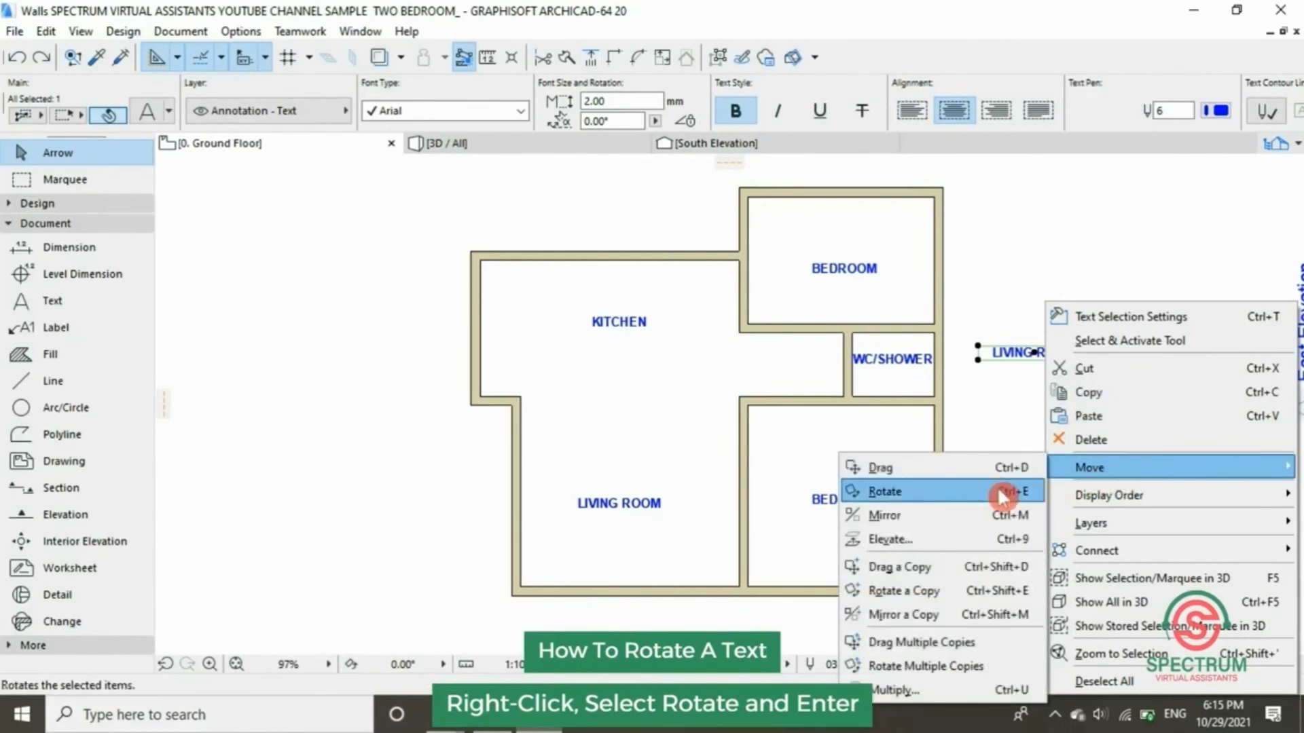
{"action": "left_click", "coordinate": [1002, 498]}
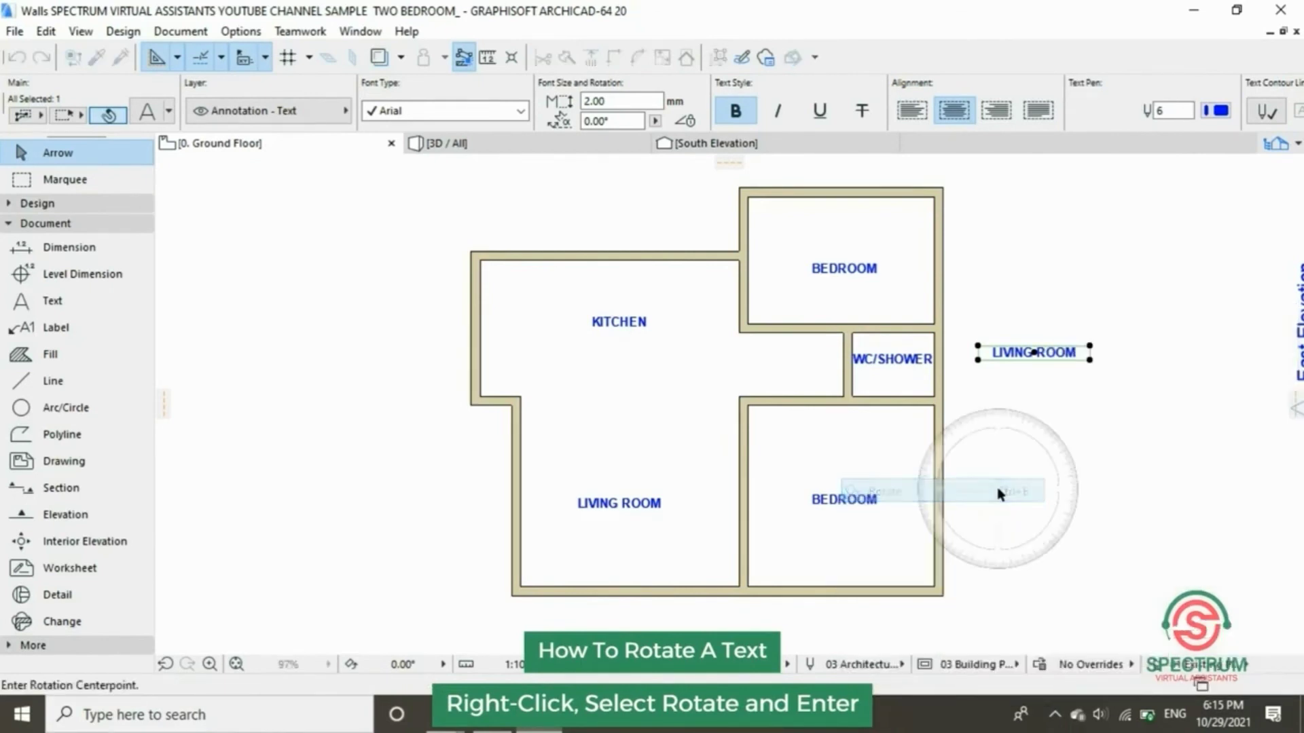
{"action": "left_click", "coordinate": [1090, 360]}
{"action": "left_click", "coordinate": [978, 360]}
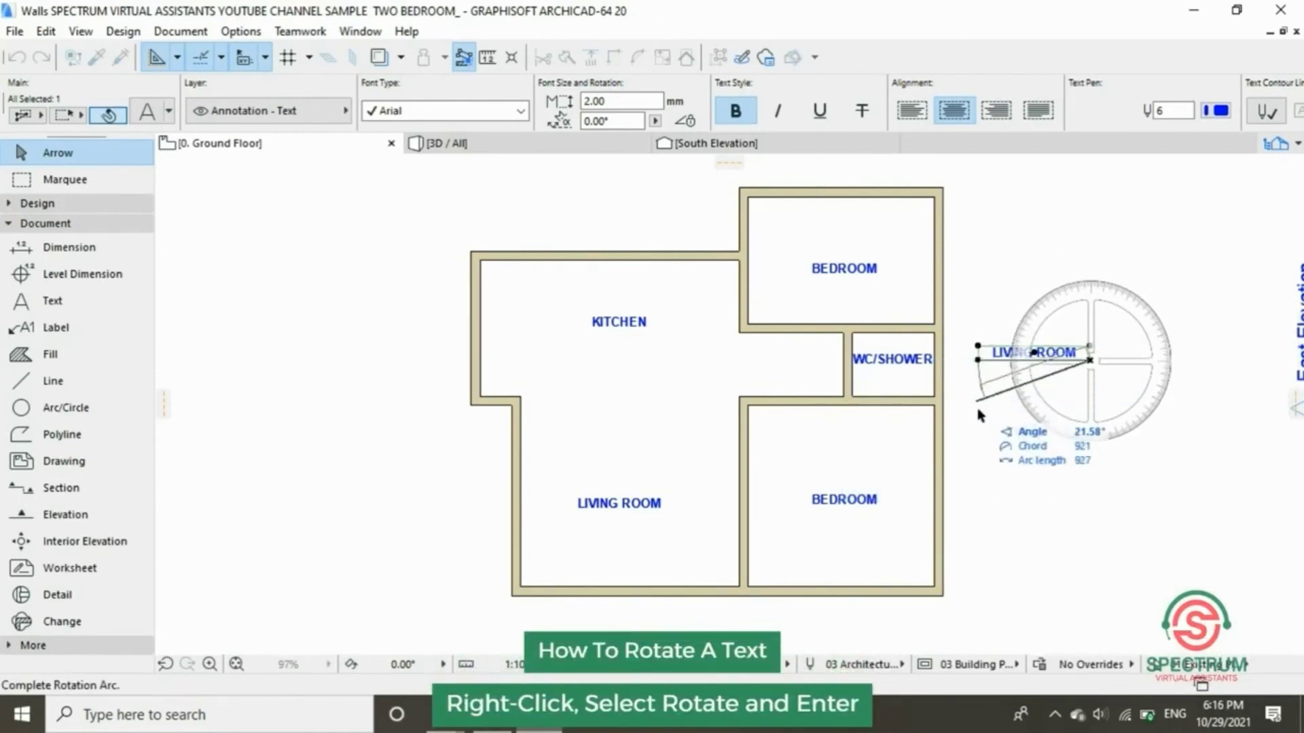
{"action": "left_click", "coordinate": [1089, 506]}
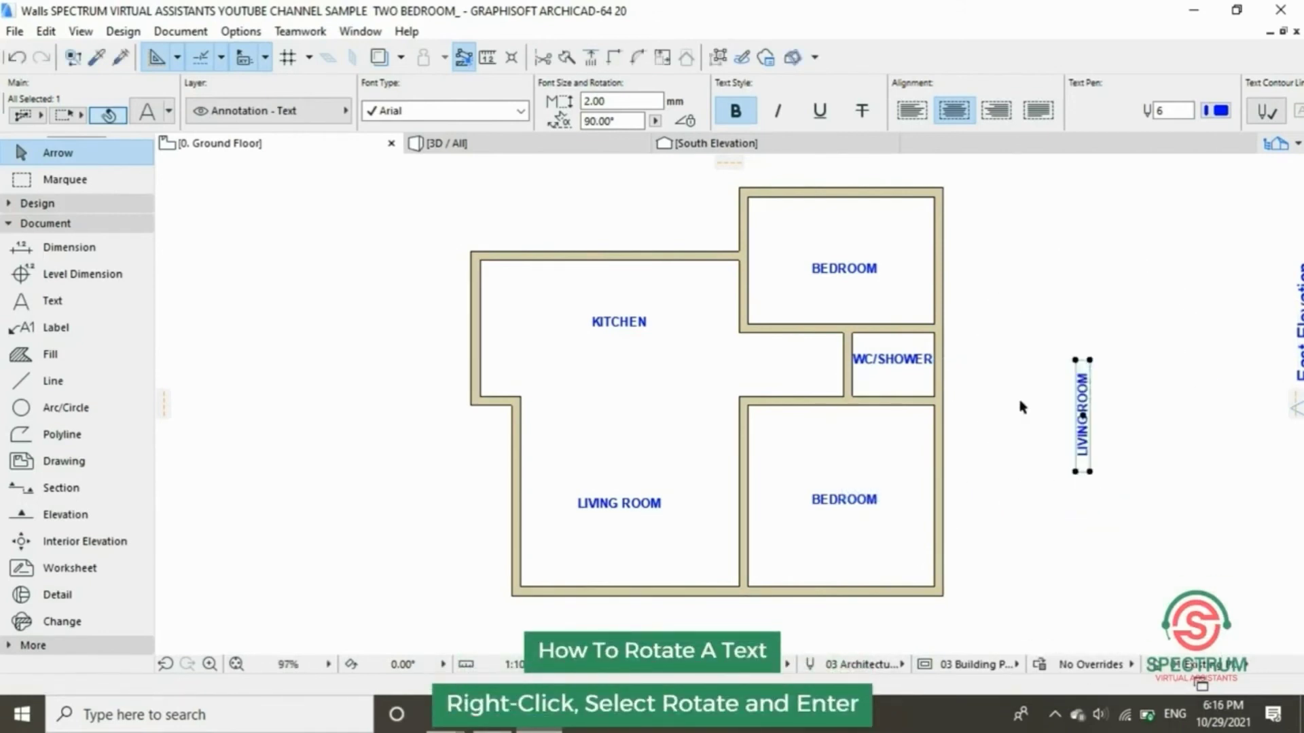
{"action": "left_click", "coordinate": [1026, 372]}
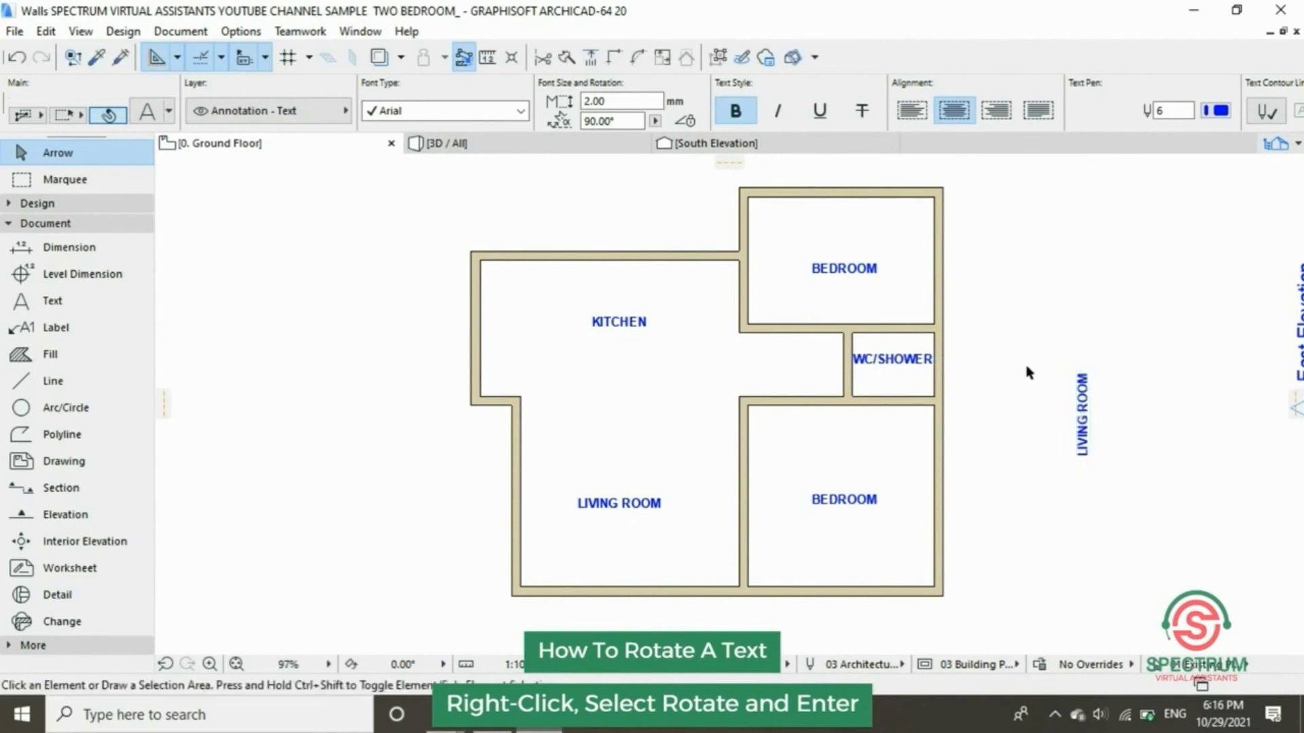
{"action": "left_click", "coordinate": [15, 60]}
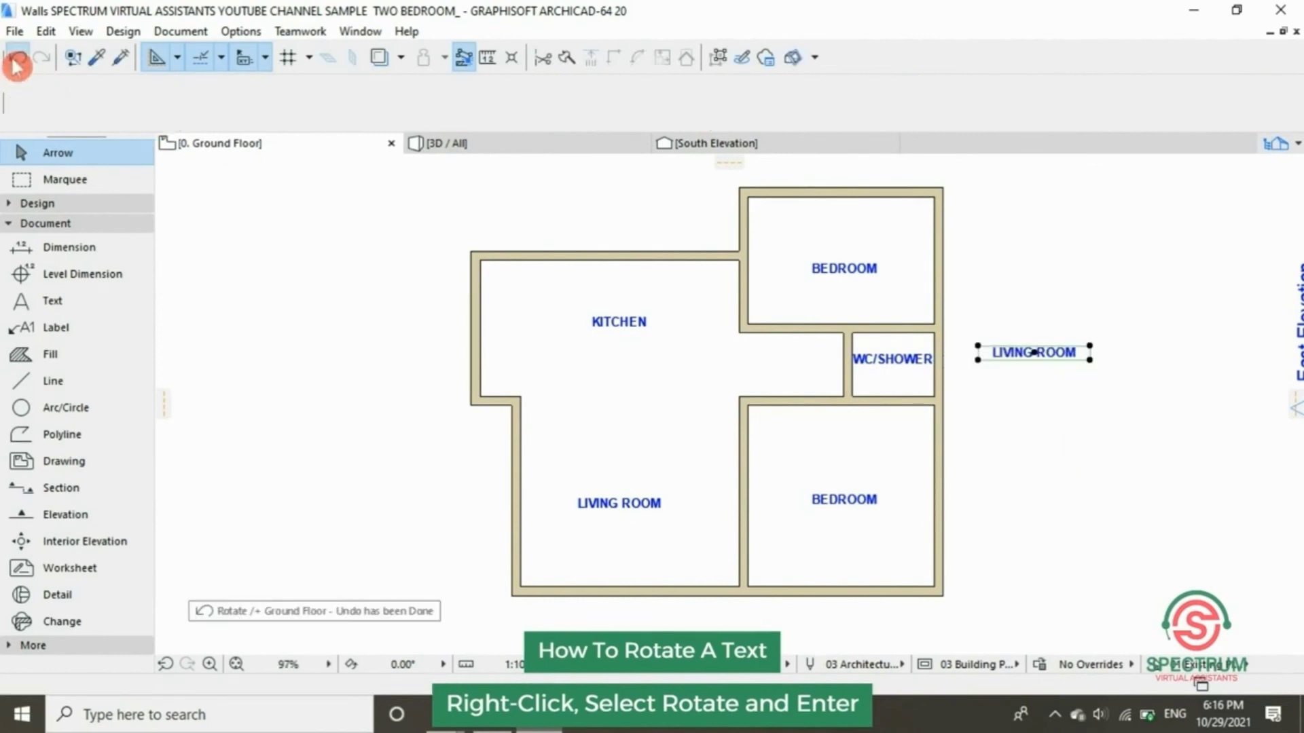
Delete the LIVING ROOM text outside the floor plan.
{"action": "right_click", "coordinate": [1080, 354]}
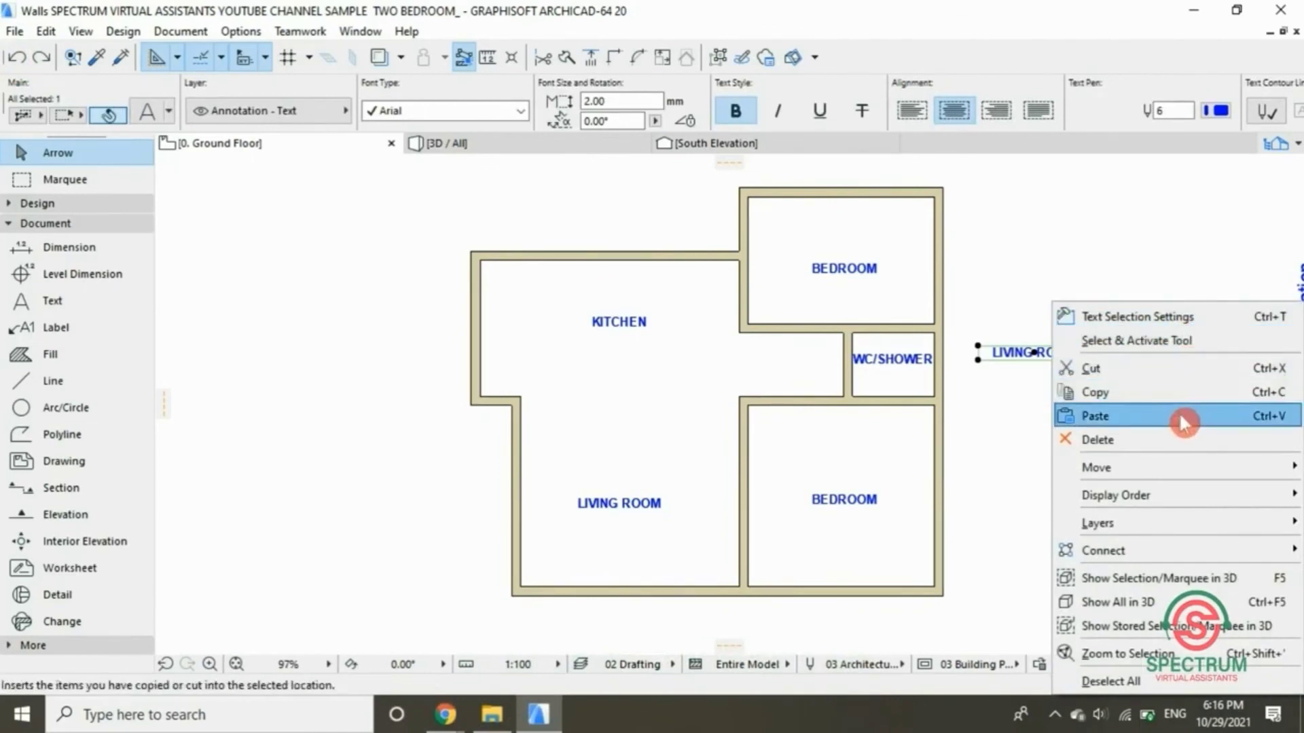
{"action": "left_click", "coordinate": [1160, 440]}
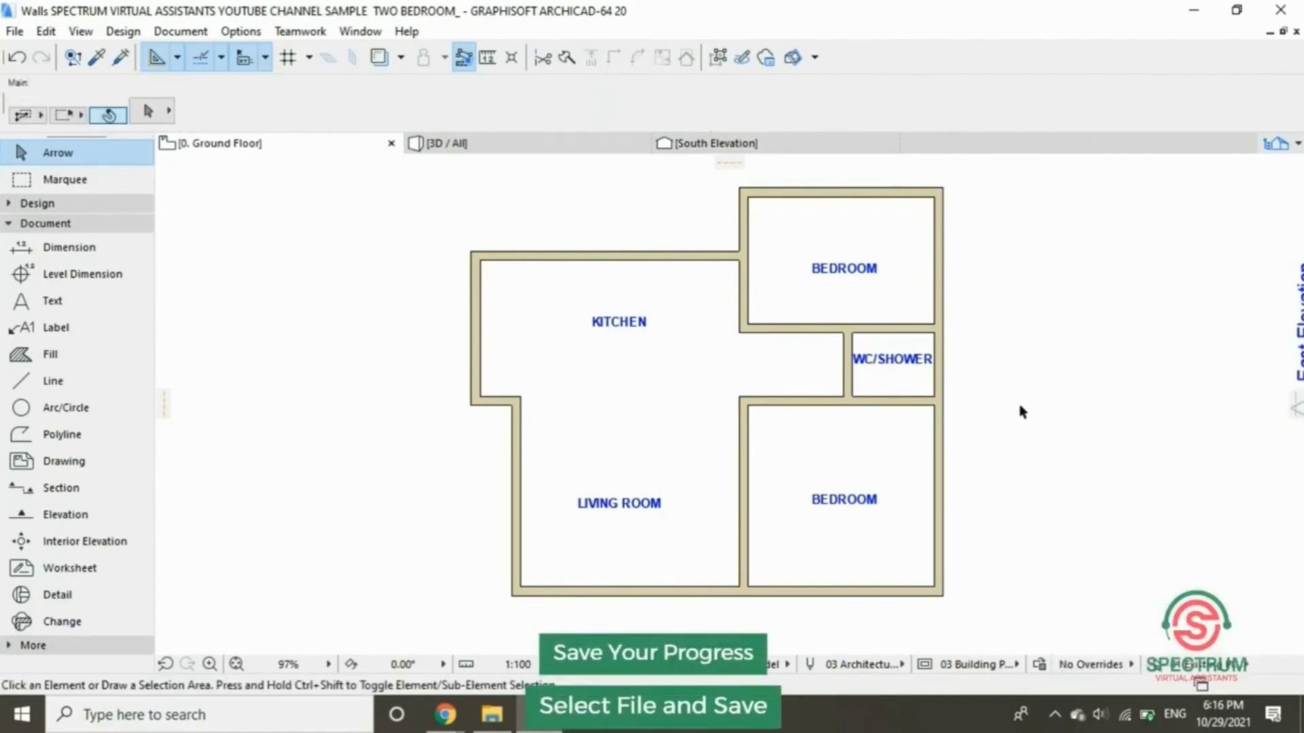